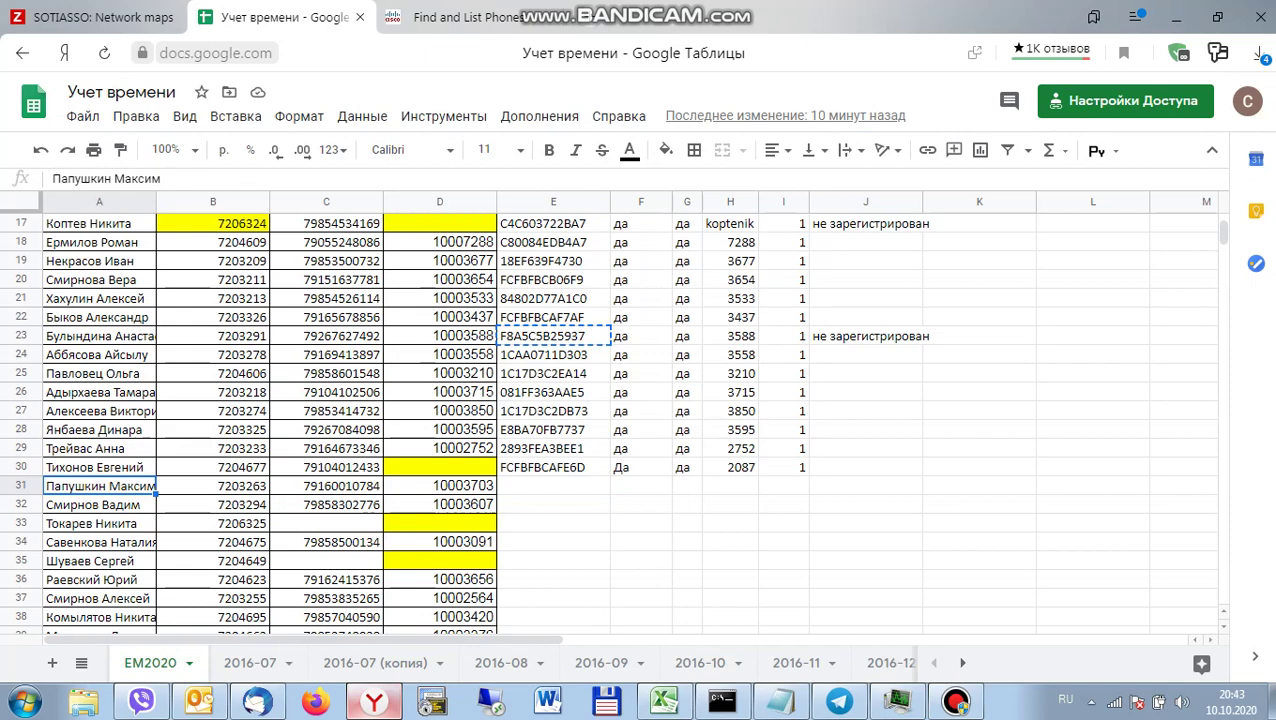
# Return to the Cisco phone search that shows device SEPF8A5C5B25937.
pyautogui.hotkey('ctrl', 'Tab')
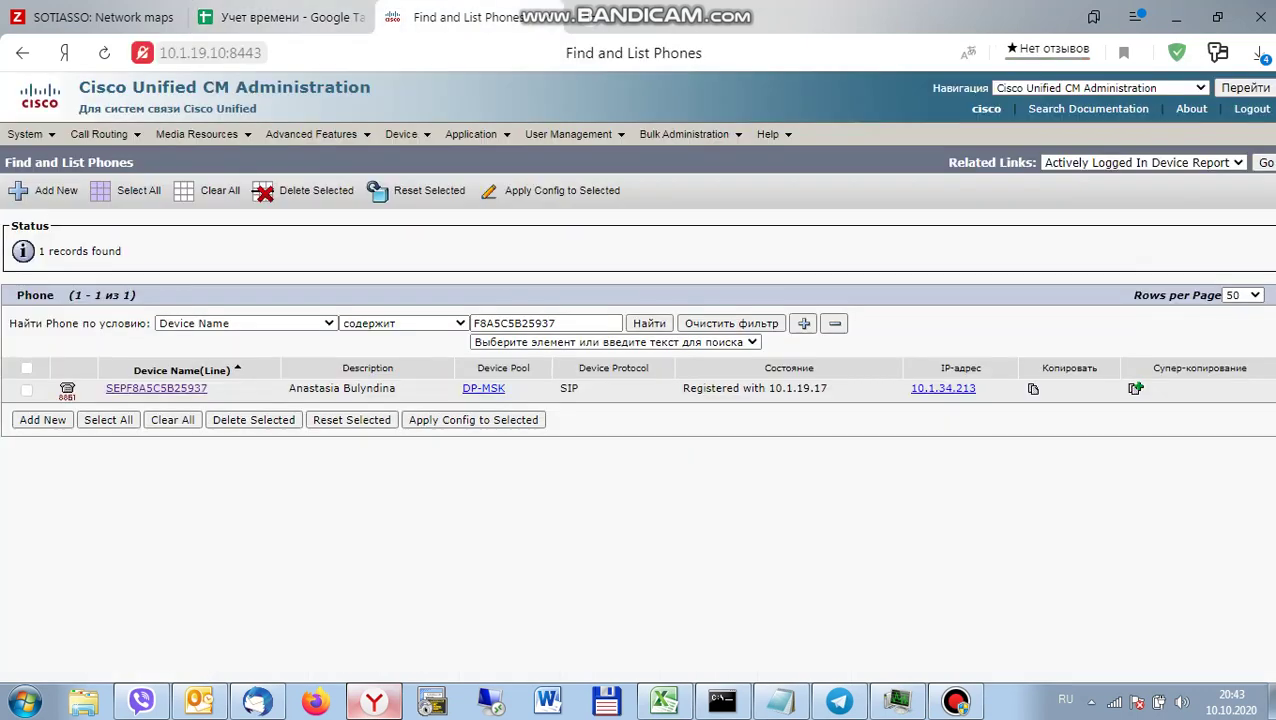
# Search end users by the employee's last name and confirm that no record exists.
pyautogui.moveTo(568, 134)
pyautogui.click(570, 220)
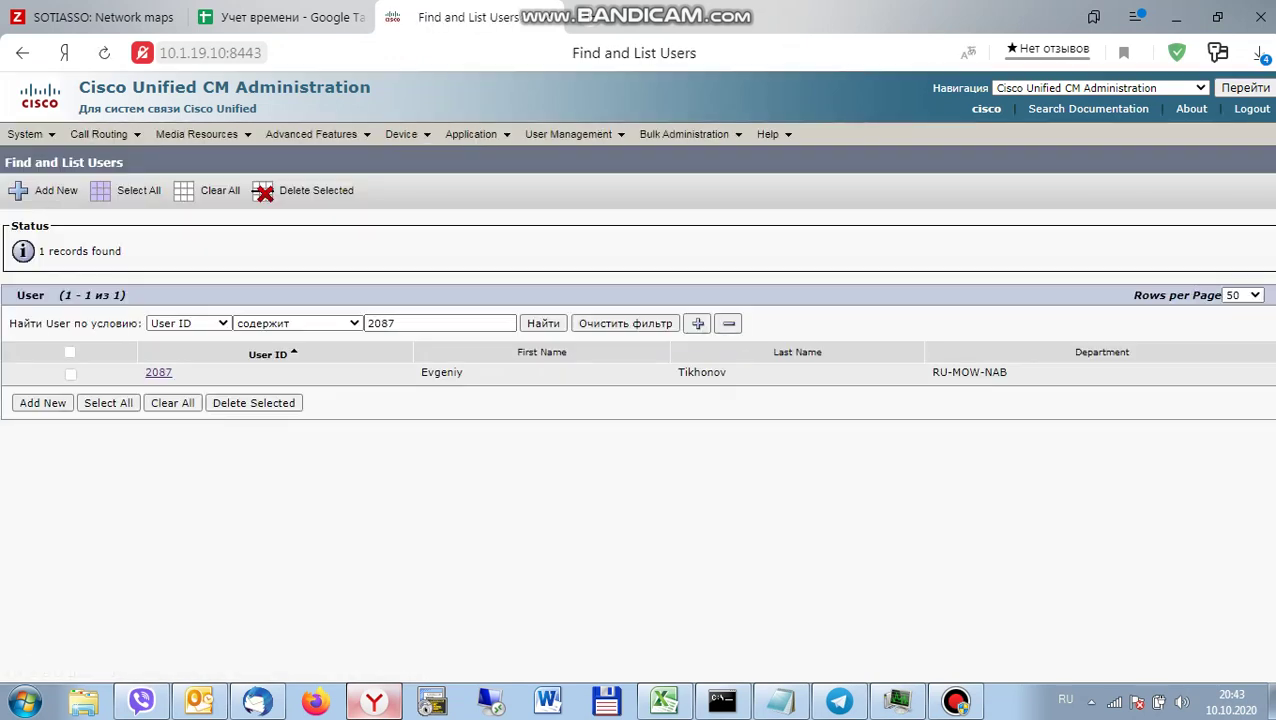
pyautogui.doubleClick(381, 323)
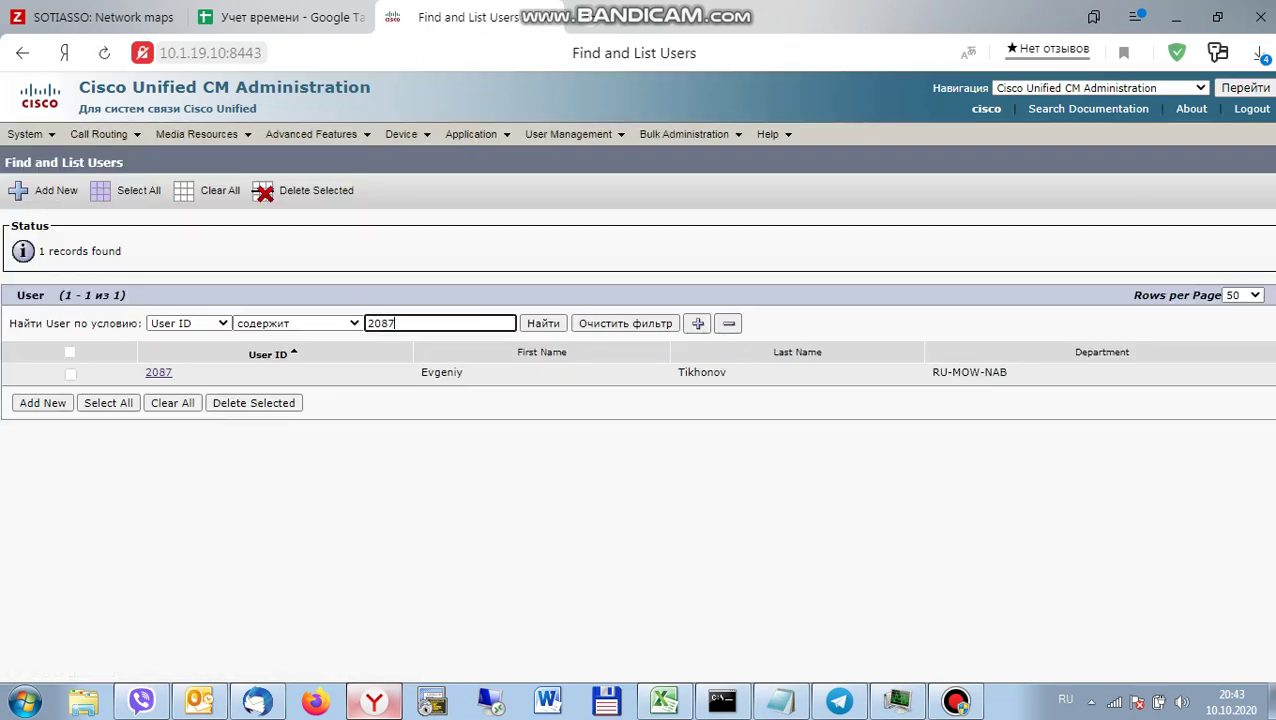
pyautogui.hotkey('alt', 'shift')
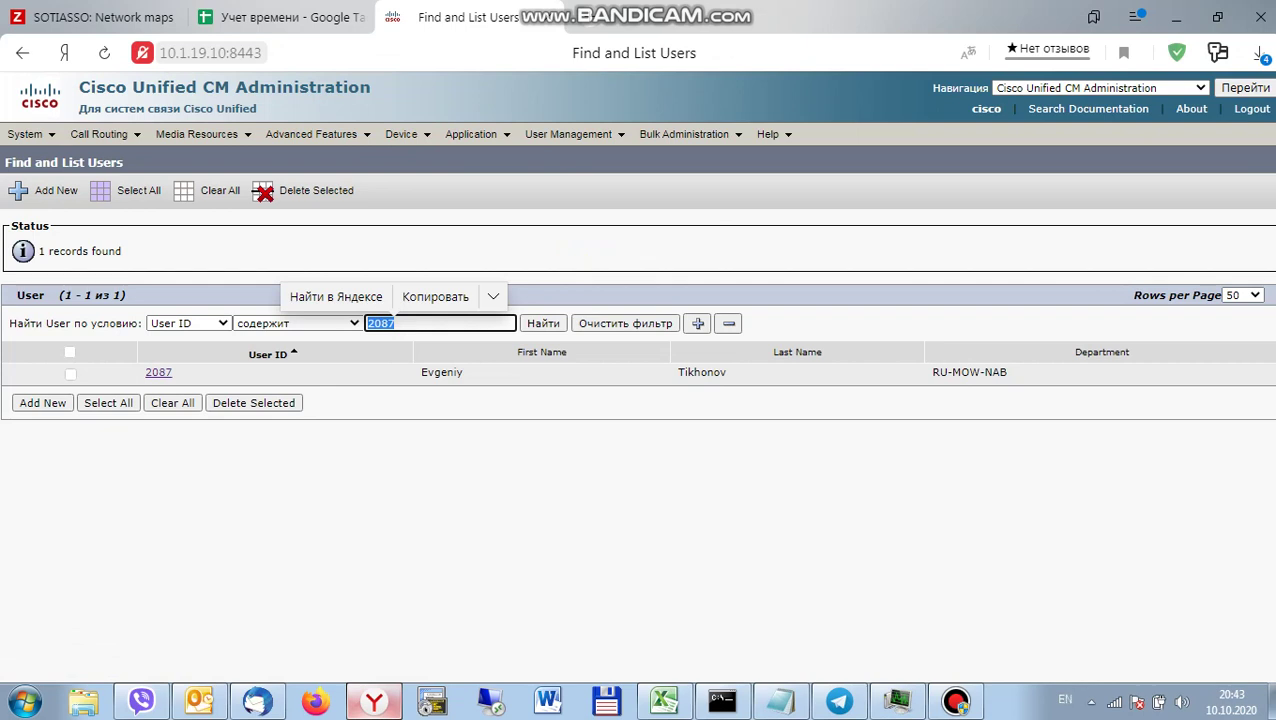
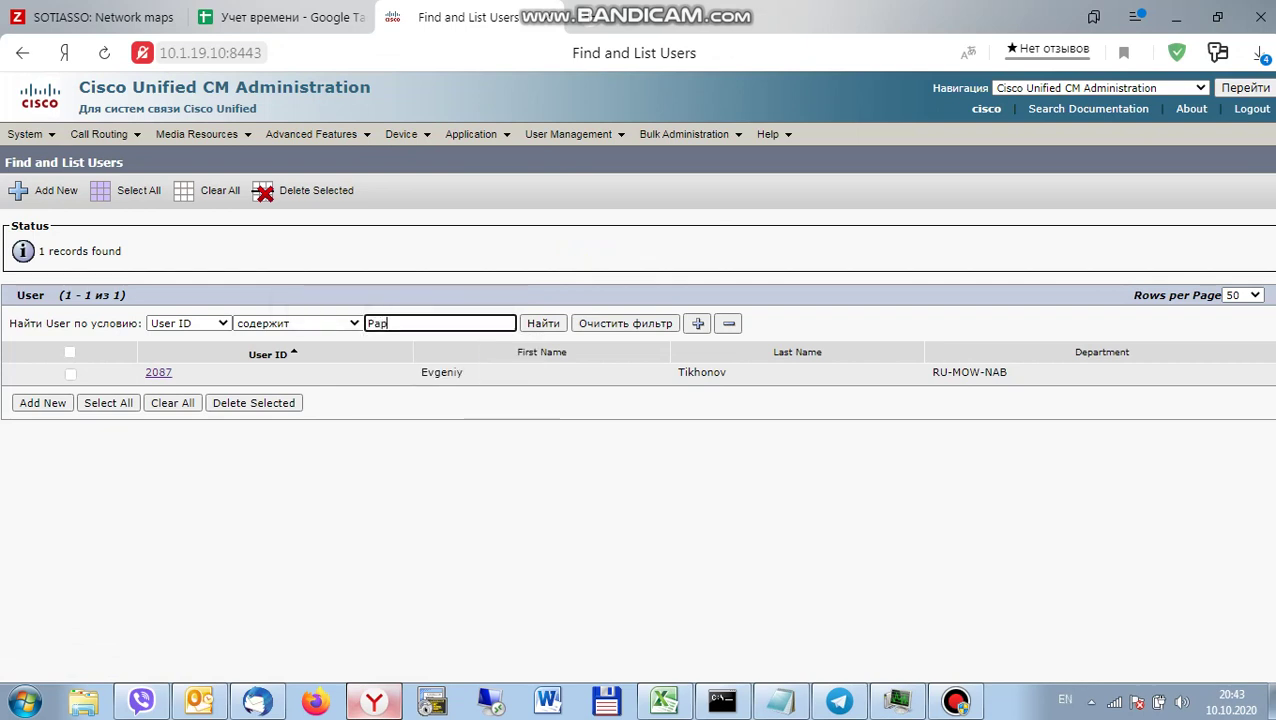
pyautogui.click(188, 323)
pyautogui.click(178, 351)
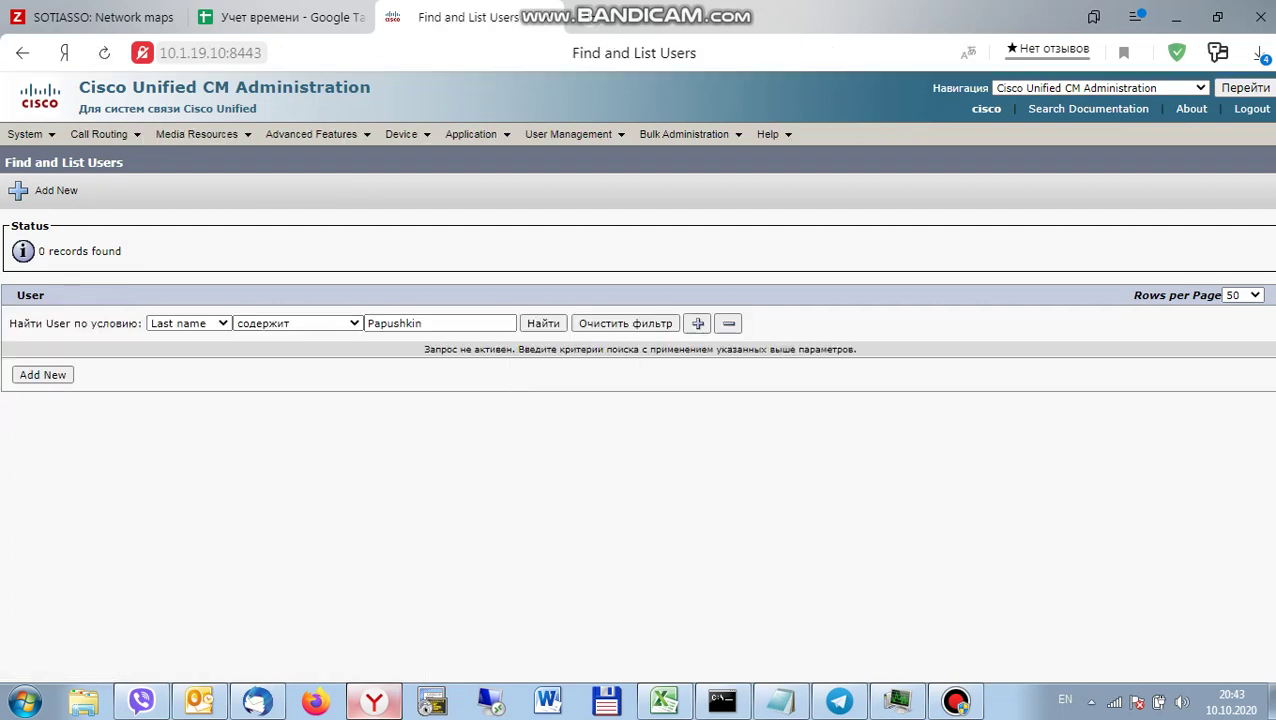
pyautogui.press('Return')
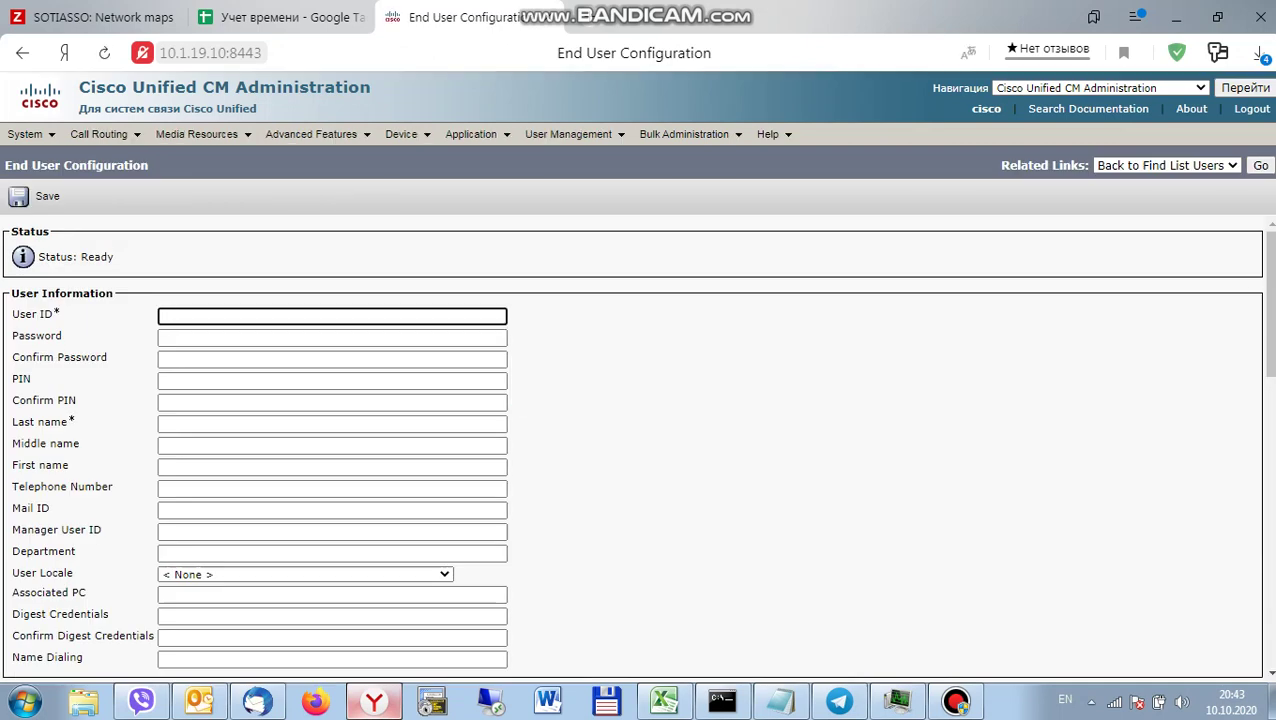
# Enter user ID 3703 and fill in the password and PIN fields.
pyautogui.click(280, 17)
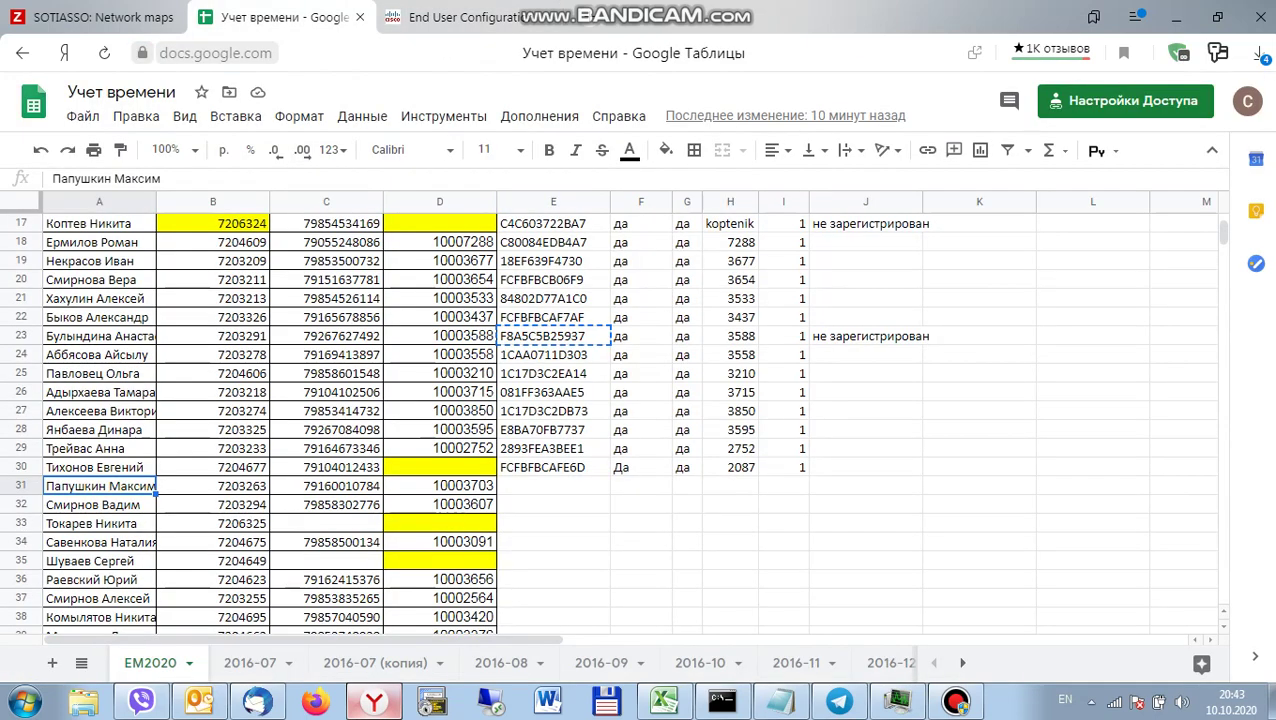
pyautogui.click(460, 17)
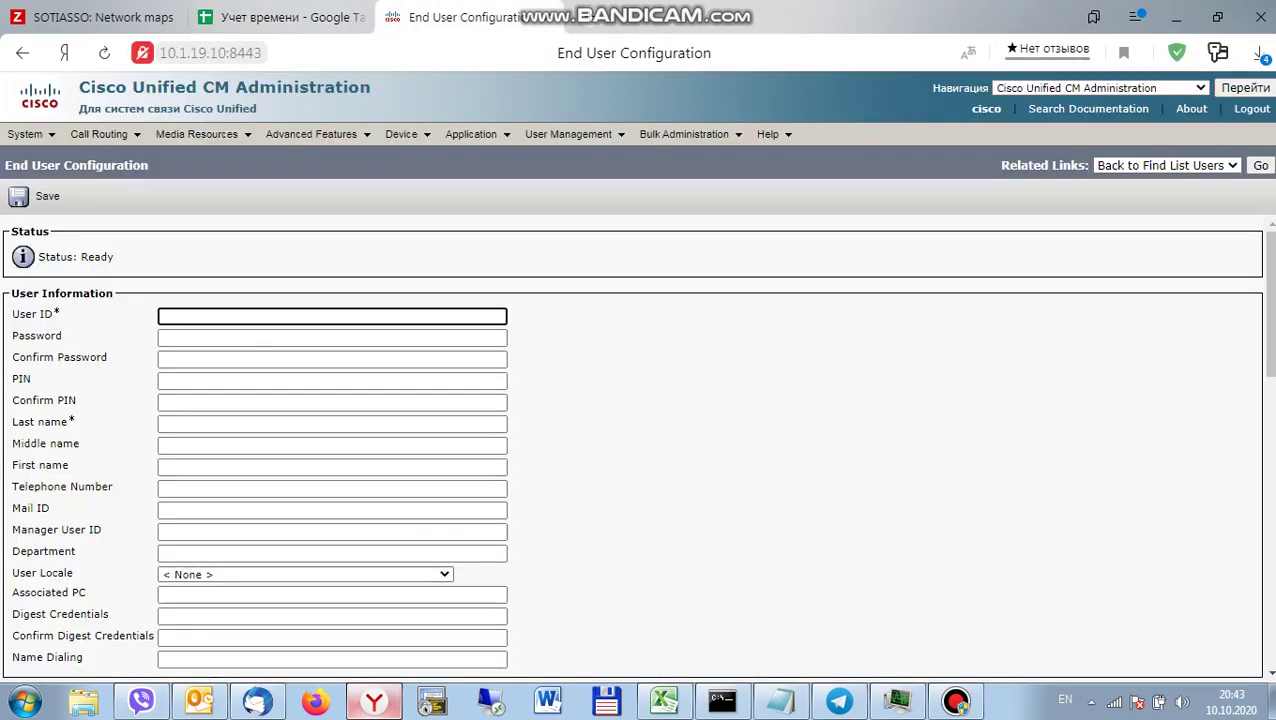
pyautogui.write('3703')
pyautogui.click(332, 337)
pyautogui.write('1')
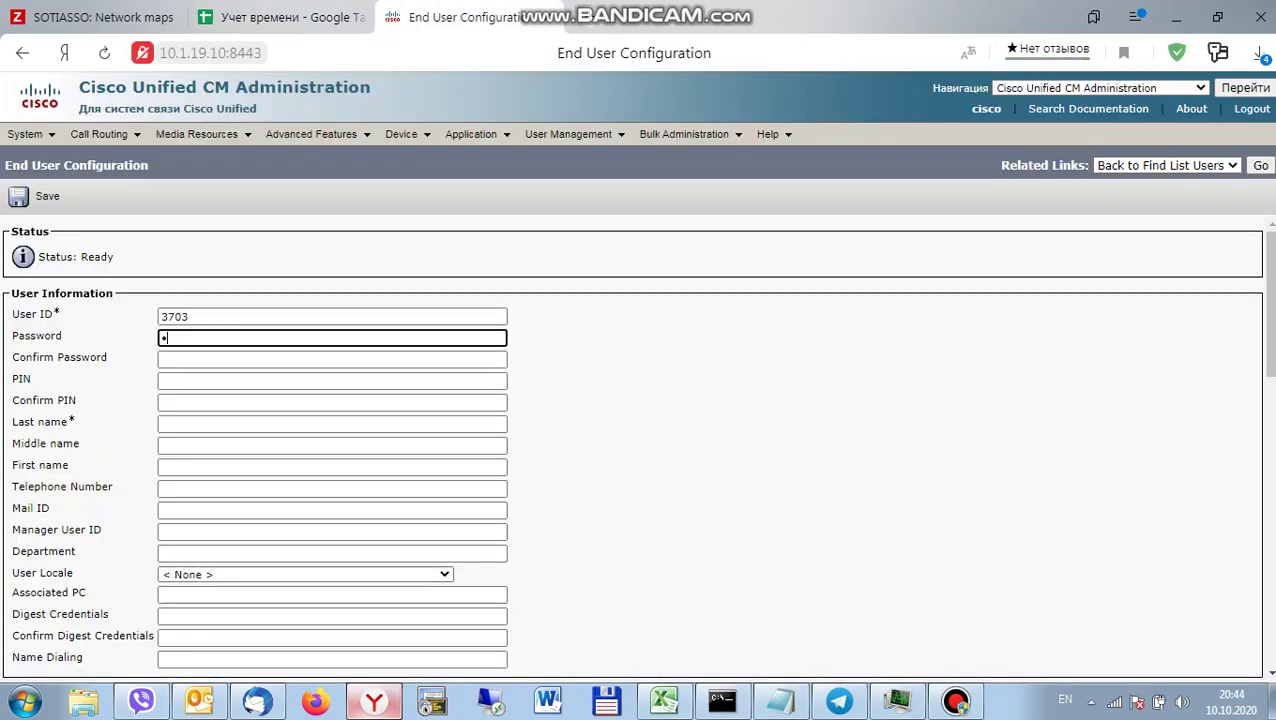
pyautogui.press('Tab')
pyautogui.write('1')
pyautogui.press('Tab')
pyautogui.write('1')
pyautogui.press('Tab')
pyautogui.write('1')
pyautogui.press('Tab')
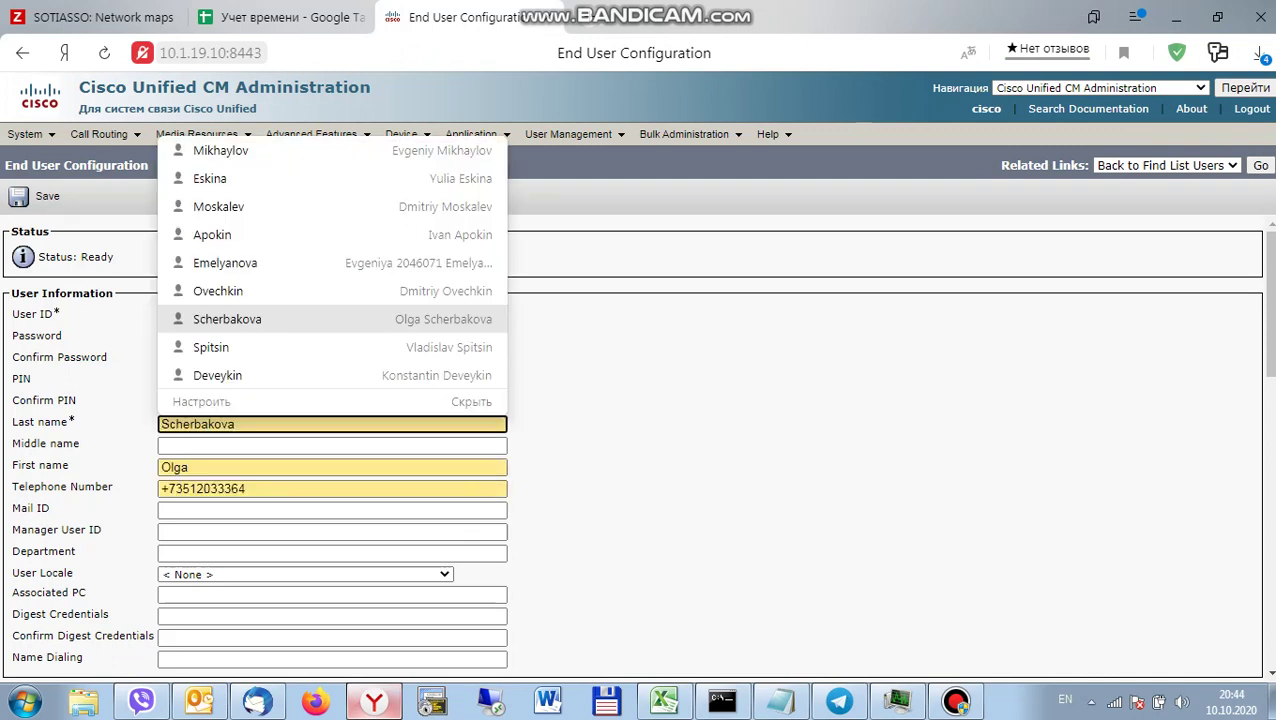
# Enter the employee's last and first name, taken from the timesheet.
pyautogui.press('Escape')
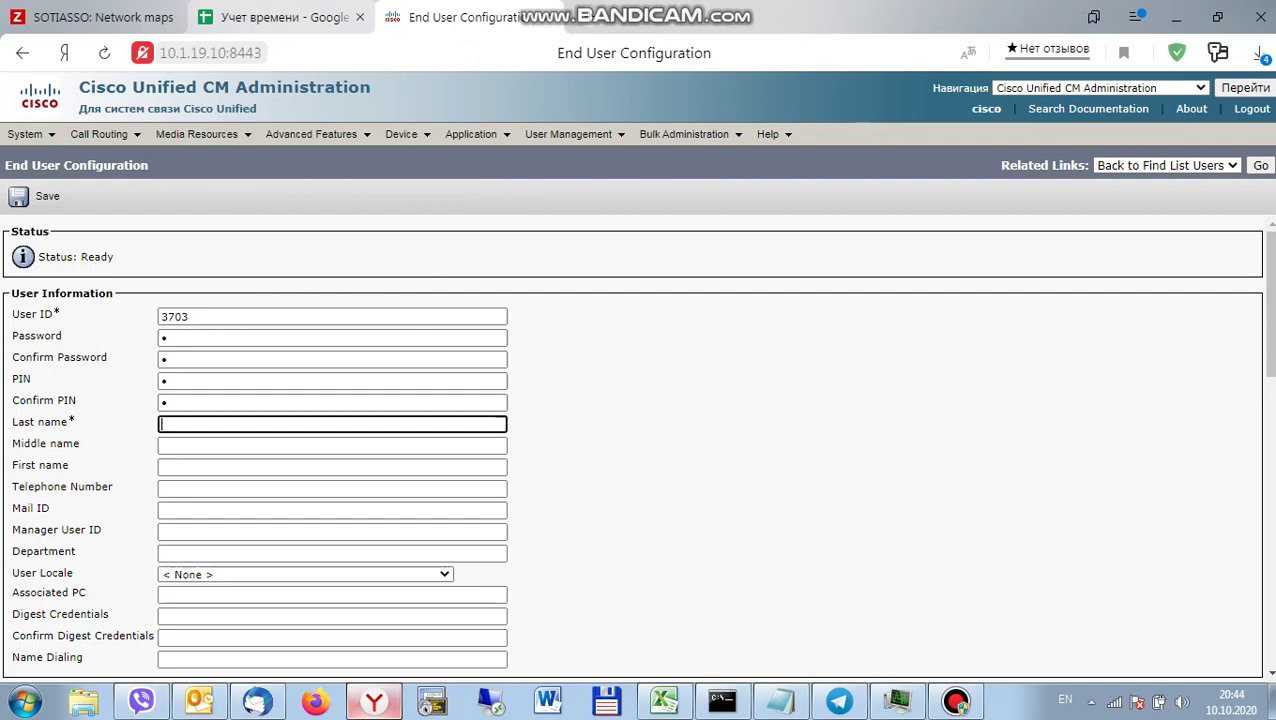
pyautogui.hotkey('ctrl', 'shift', 'Tab')
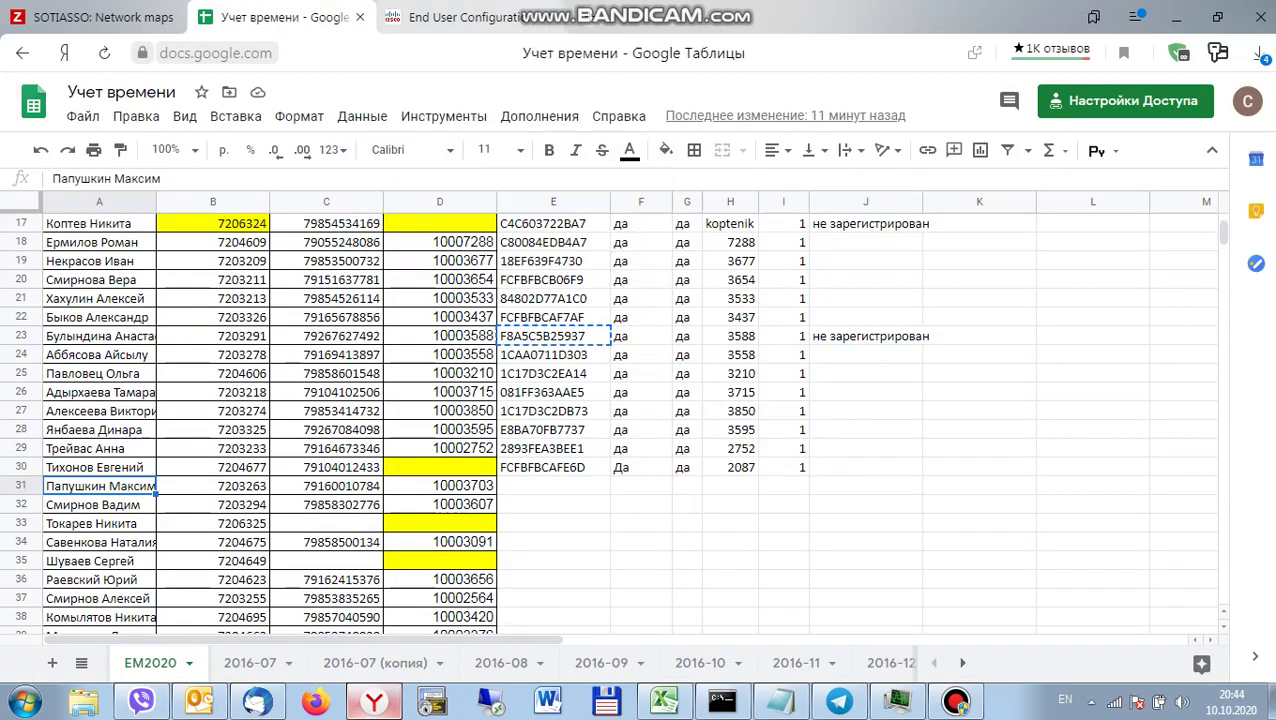
pyautogui.click(452, 18)
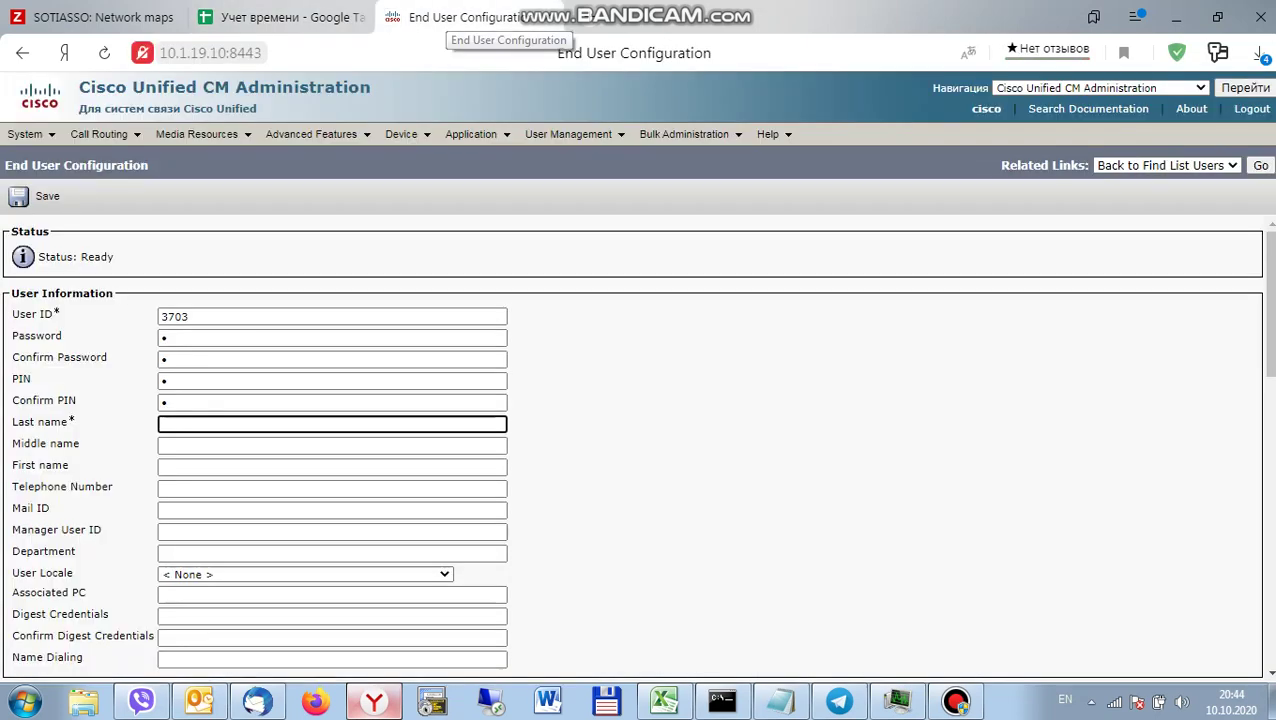
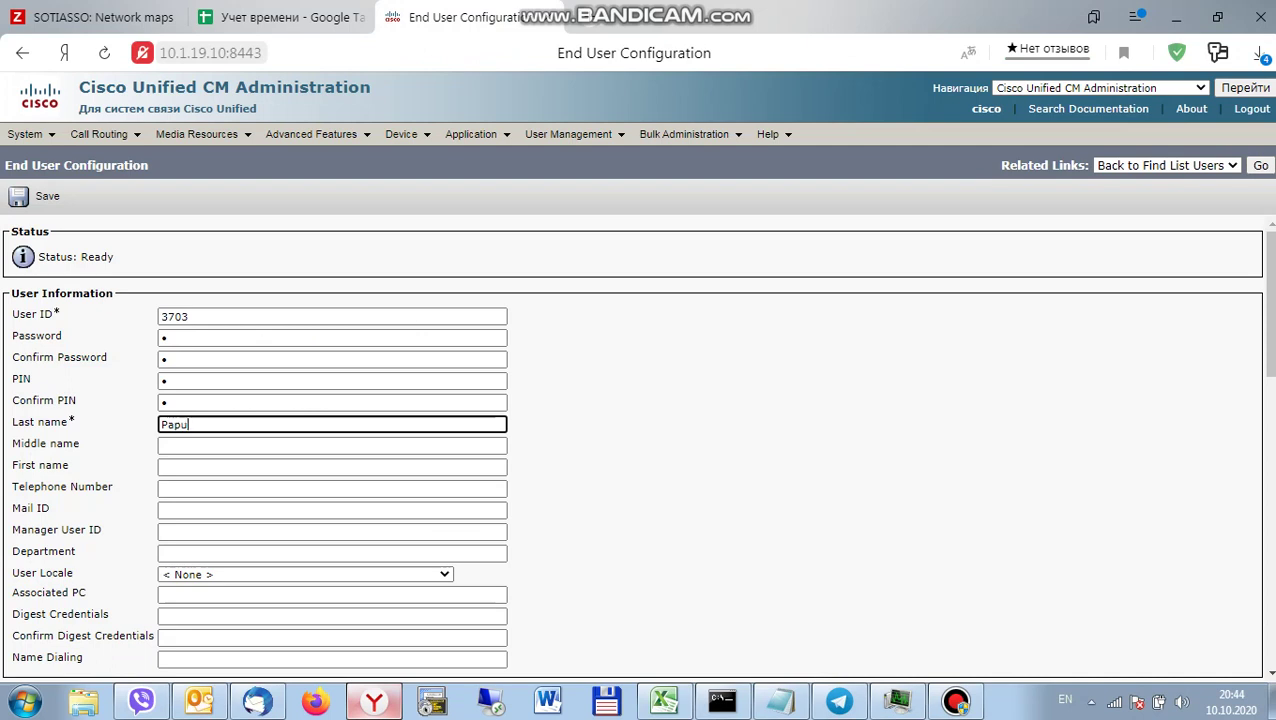
pyautogui.click(332, 466)
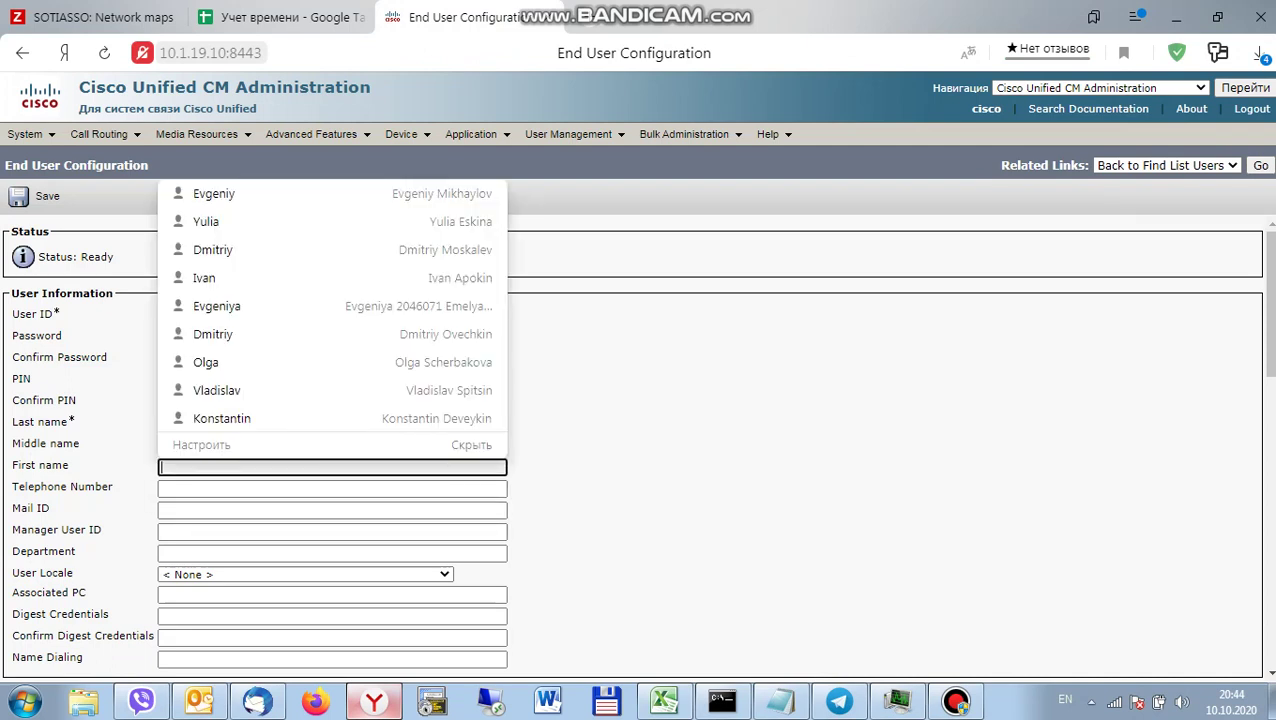
# Fill in and confirm the digest credentials, and enable mobility for the user.
pyautogui.press('Tab')
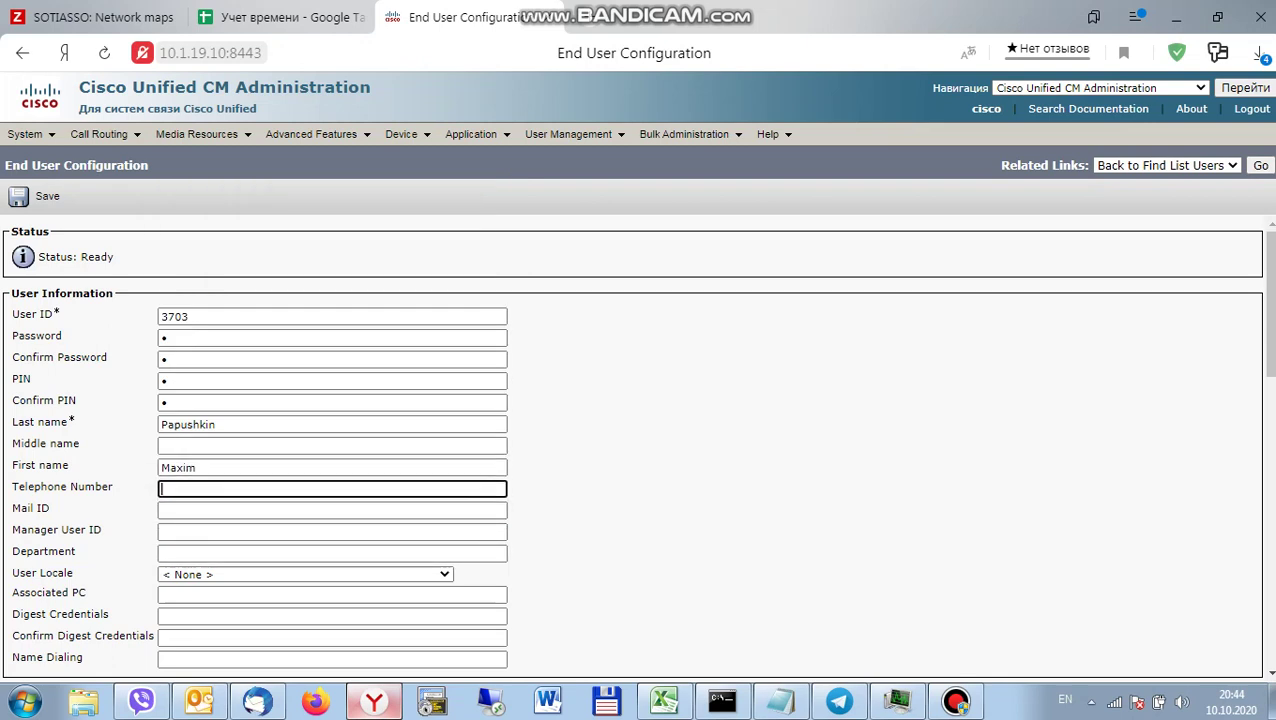
pyautogui.press('Tab')
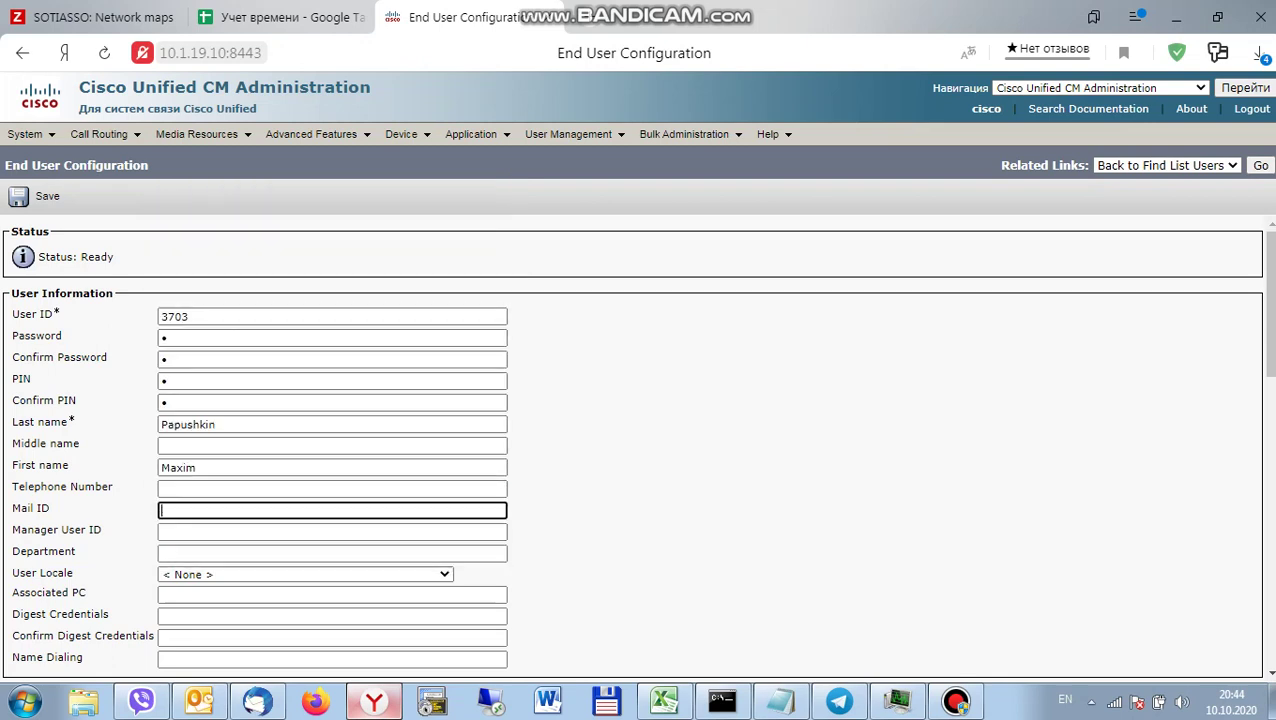
pyautogui.press('Tab')
pyautogui.press('Tab')
pyautogui.press('Tab')
pyautogui.press('Tab')
pyautogui.press('Tab')
pyautogui.write('1')
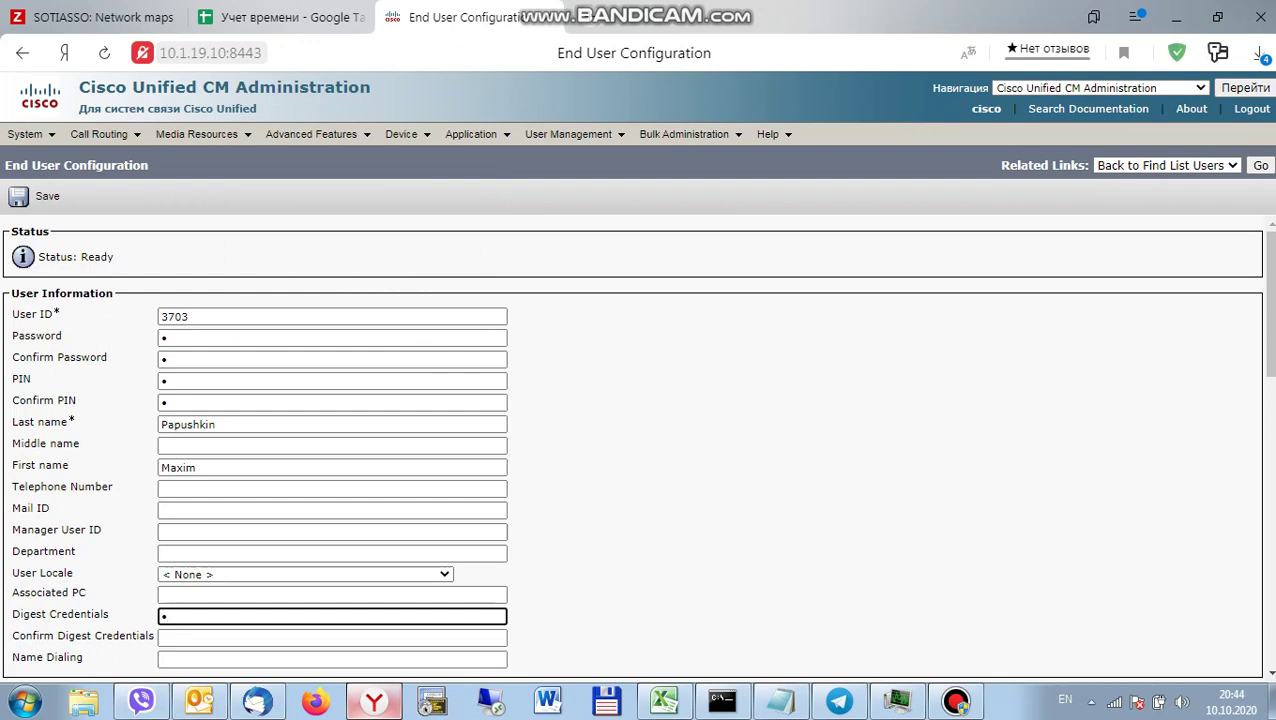
pyautogui.press('Tab')
pyautogui.write('1')
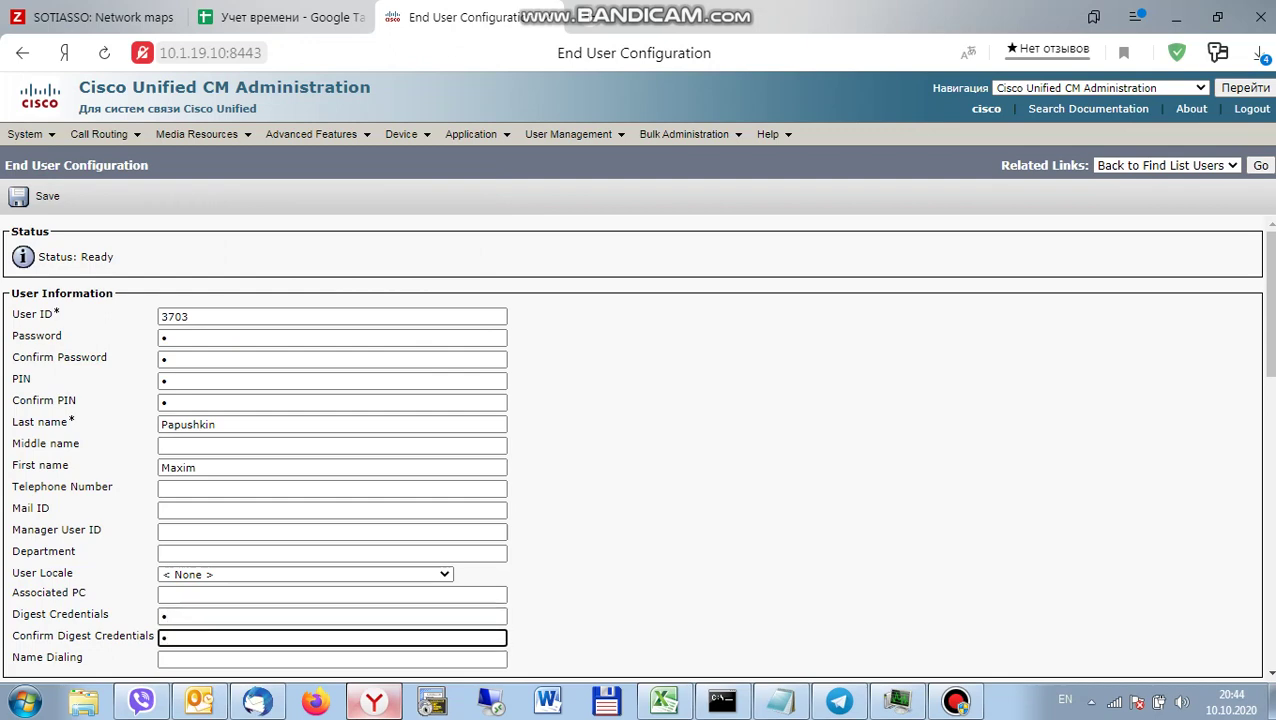
pyautogui.scroll(-6, 638, 448)
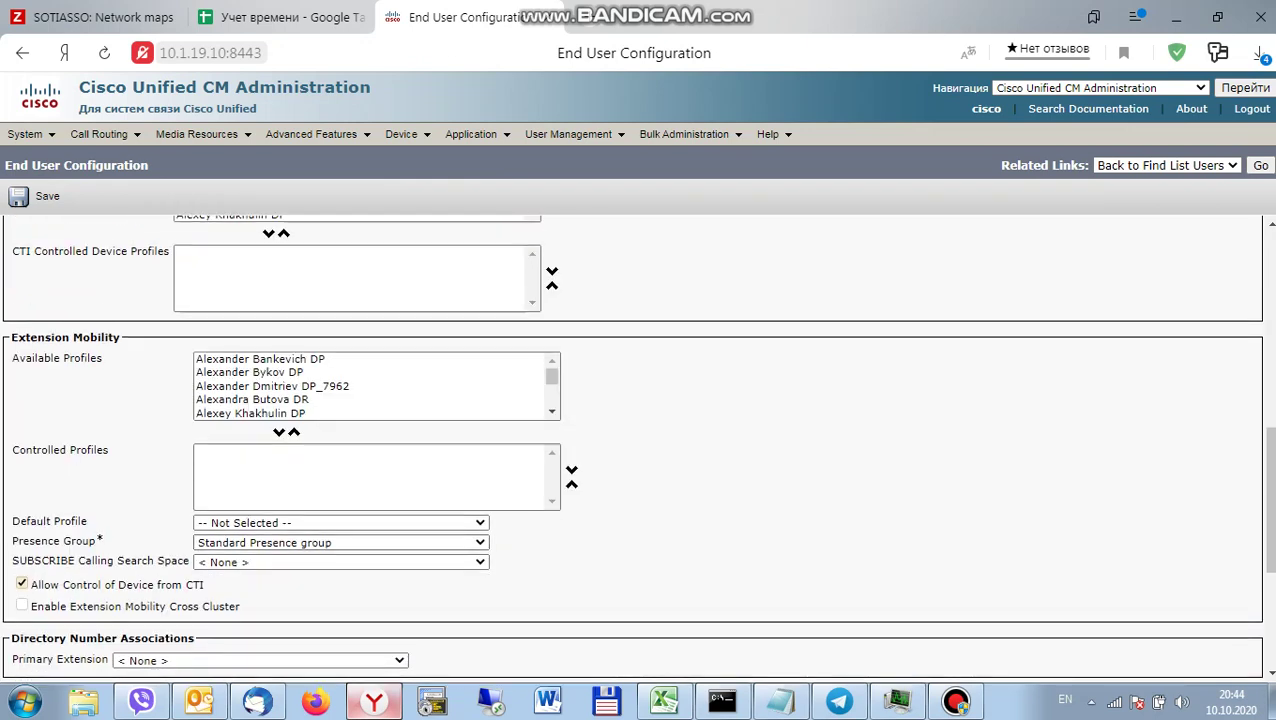
pyautogui.scroll(-2, 638, 448)
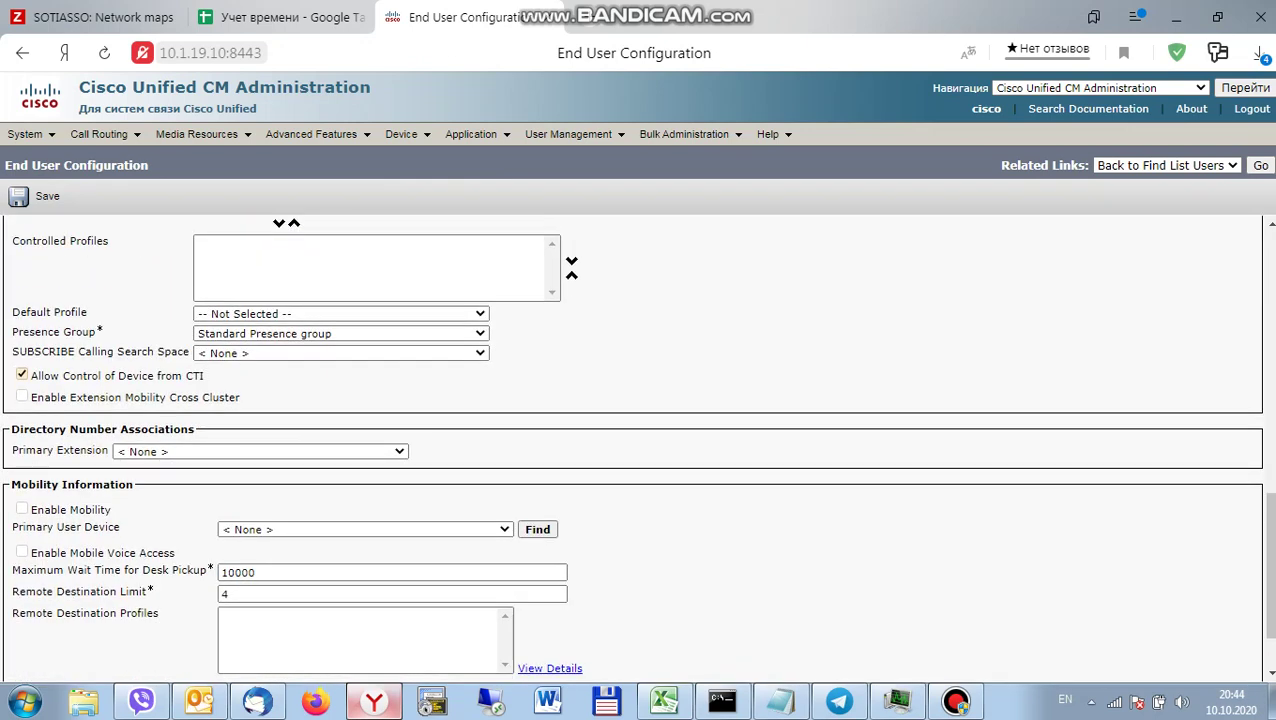
pyautogui.click(21, 509)
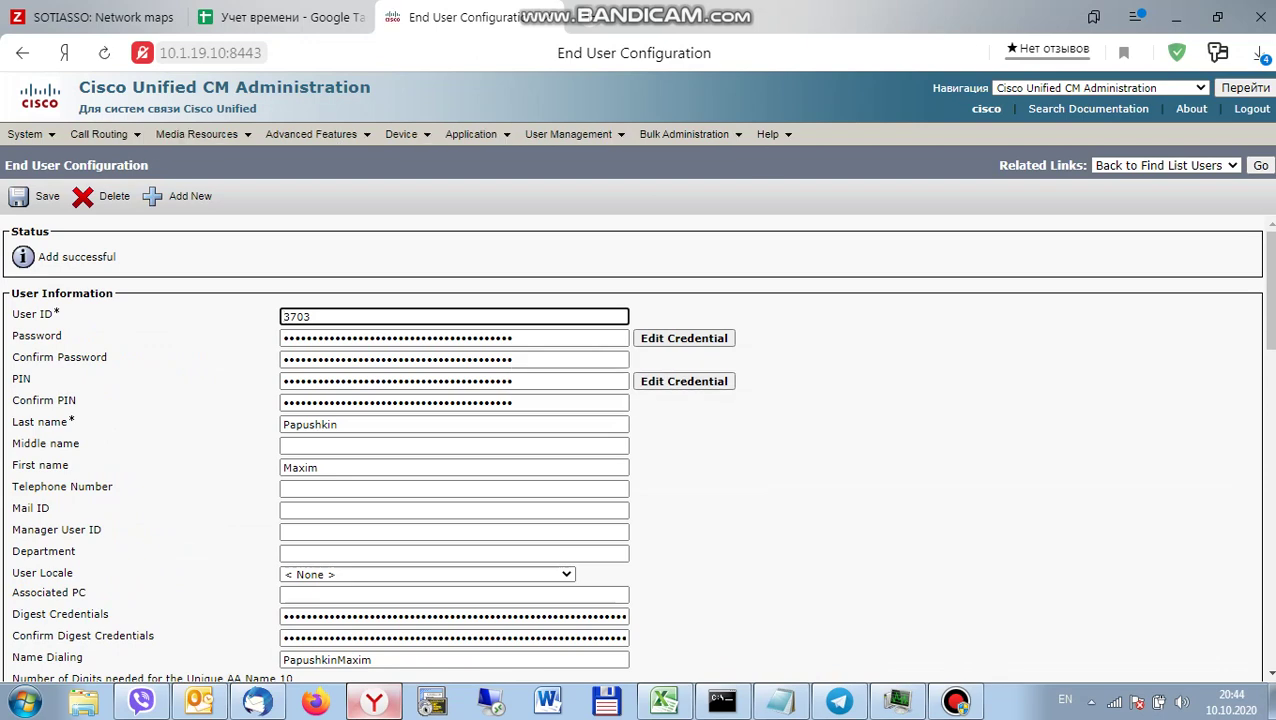
# Search phones by directory number 3263 and open the Cisco 6921 phone that is found.
pyautogui.moveTo(405, 134)
pyautogui.click(423, 220)
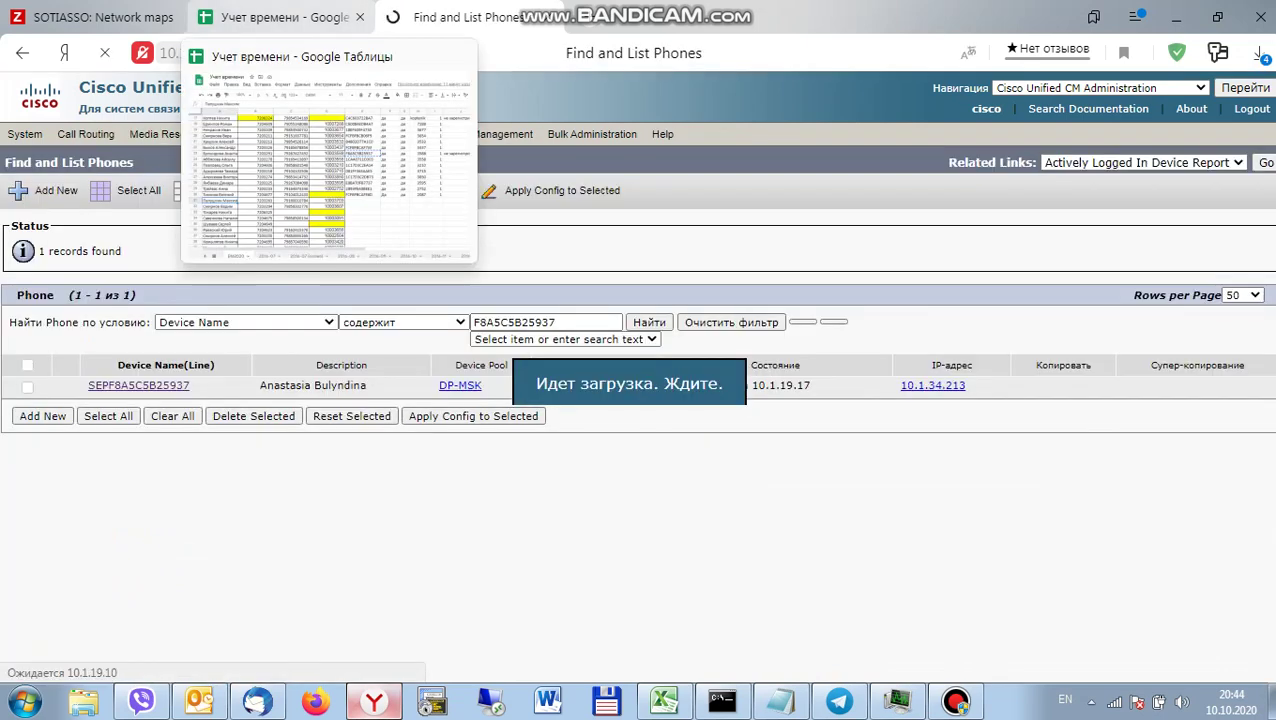
pyautogui.click(285, 17)
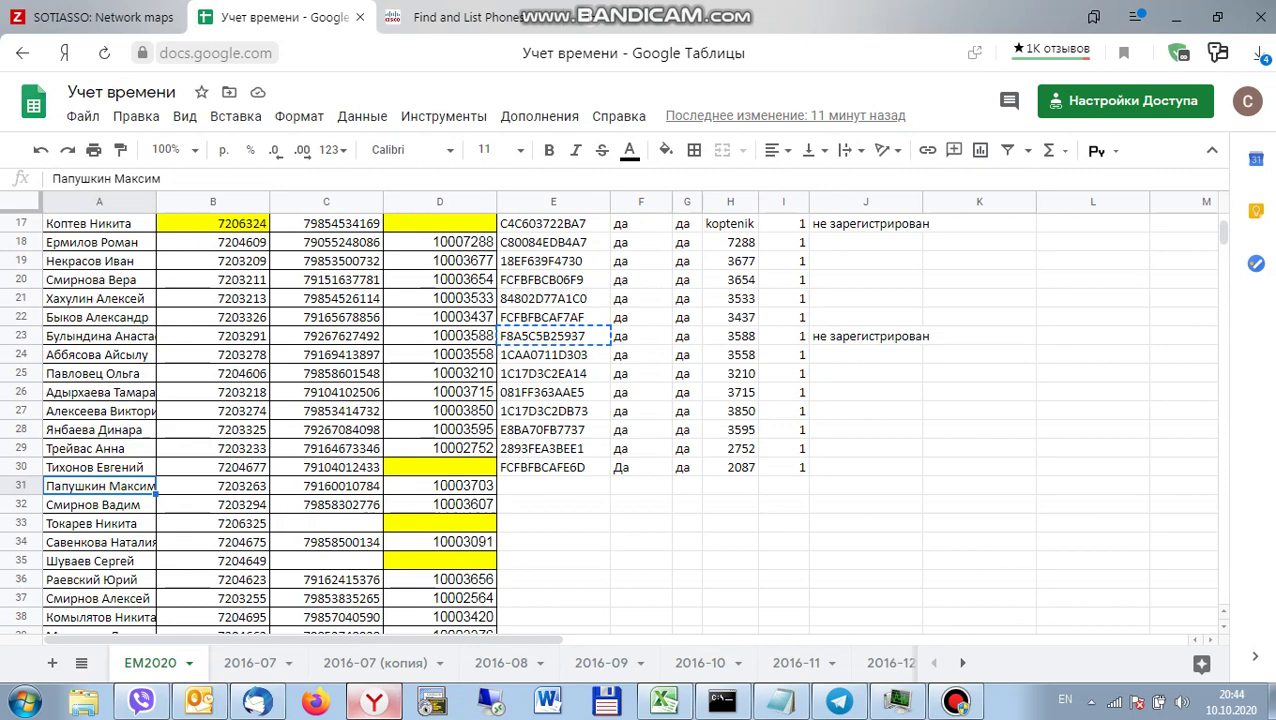
pyautogui.press('Right')
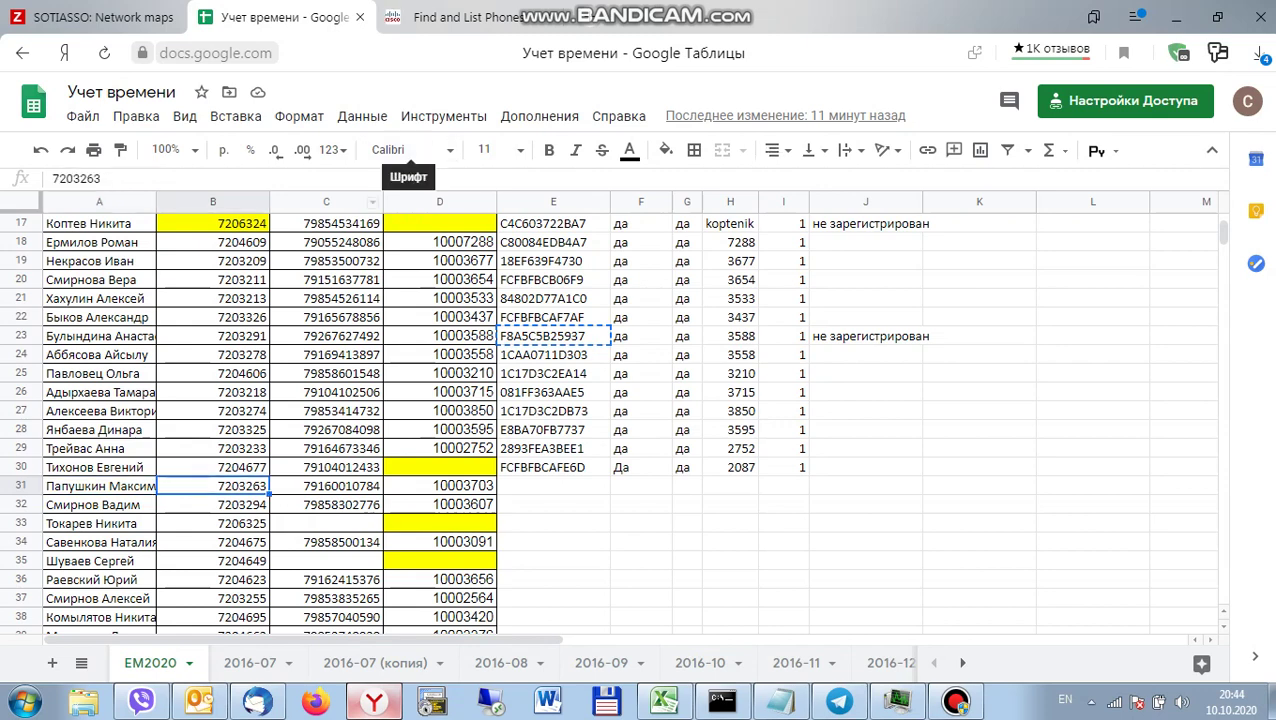
pyautogui.hotkey('ctrl', 'Tab')
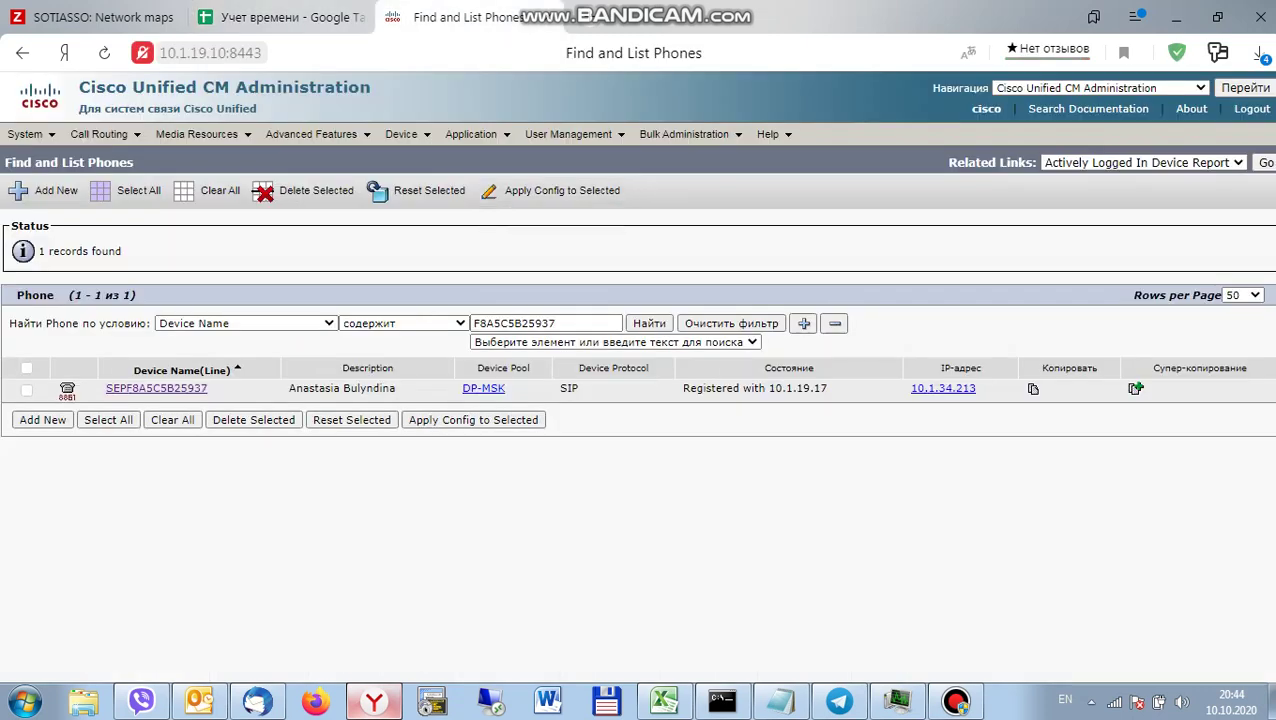
pyautogui.click(245, 323)
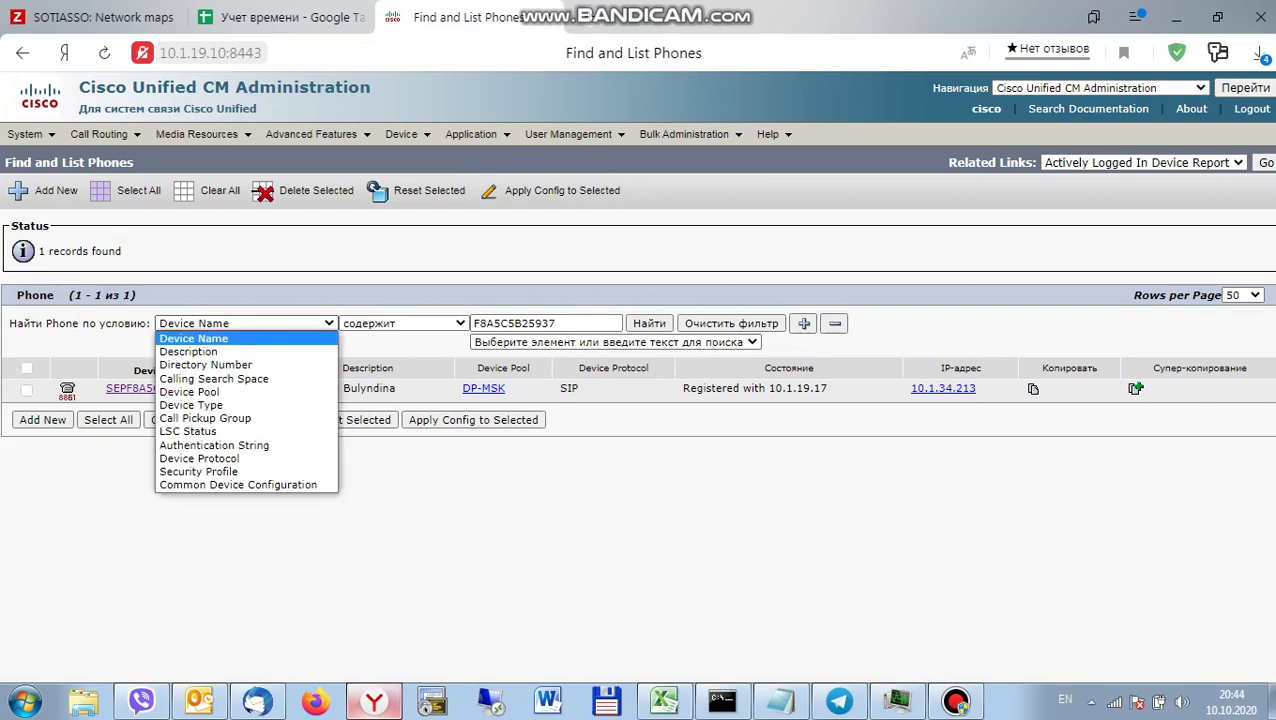
pyautogui.press('Return')
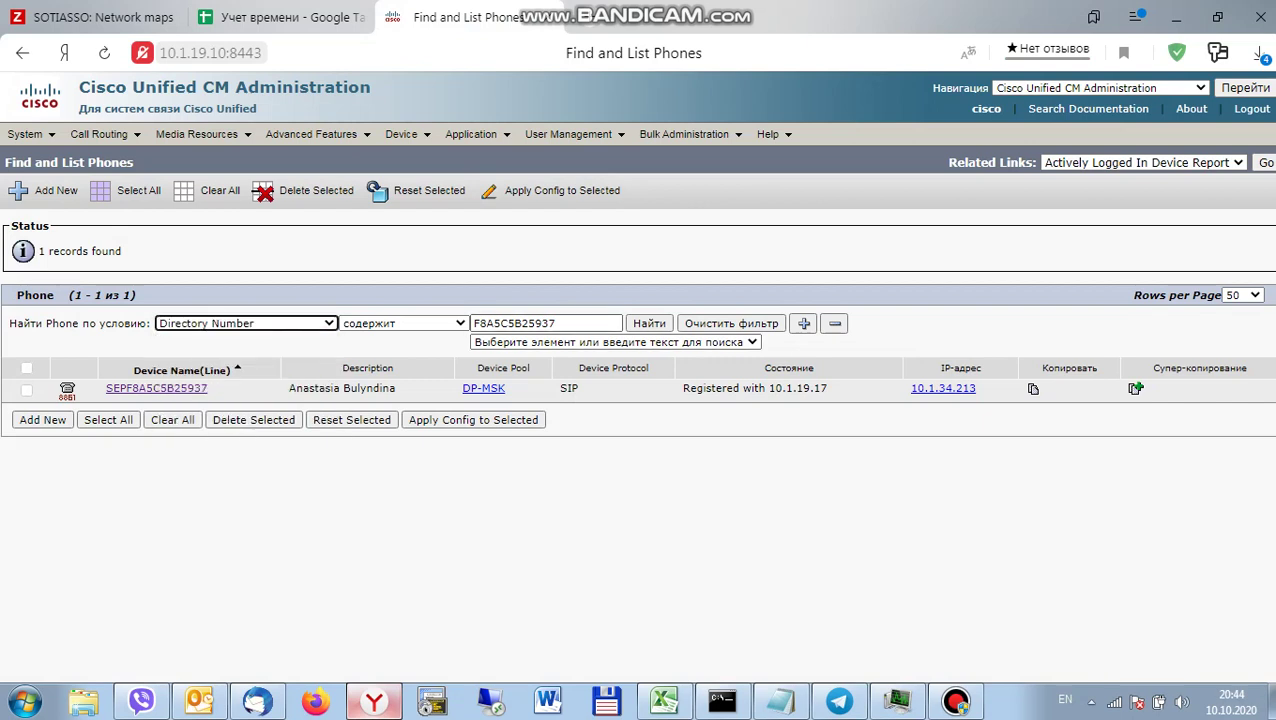
pyautogui.doubleClick(514, 323)
pyautogui.write('32')
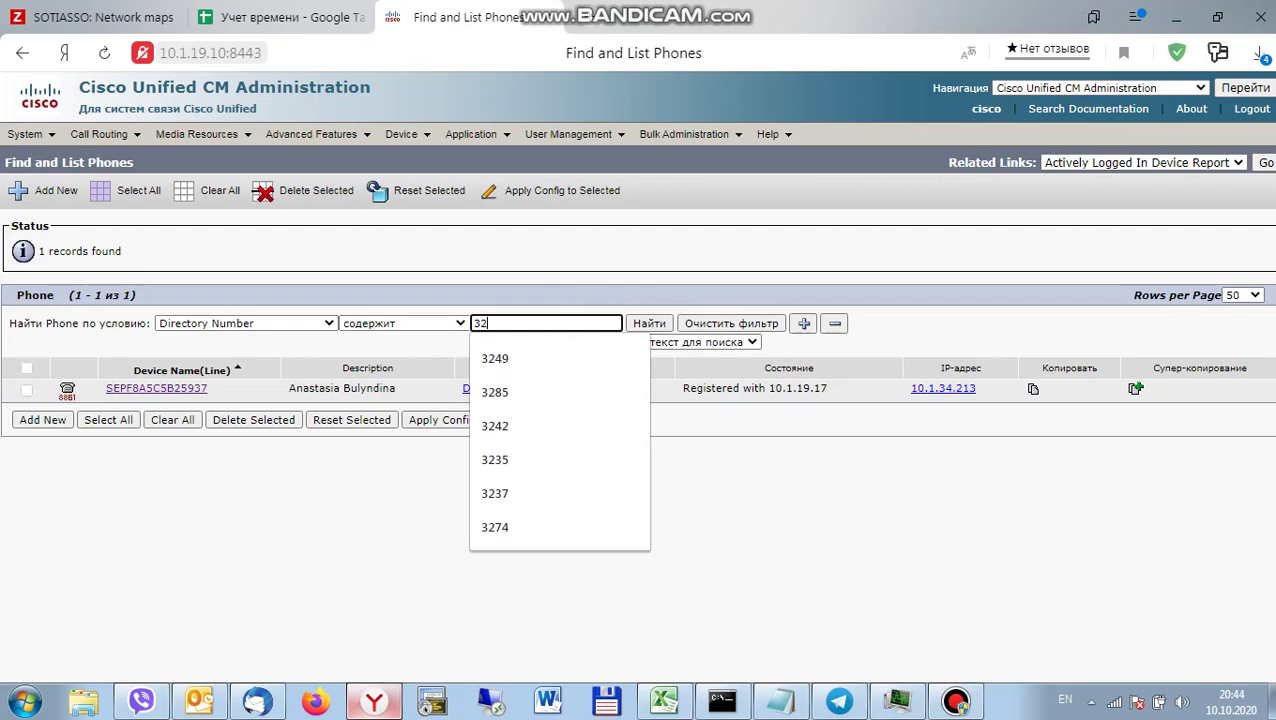
pyautogui.write('63')
pyautogui.press('Return')
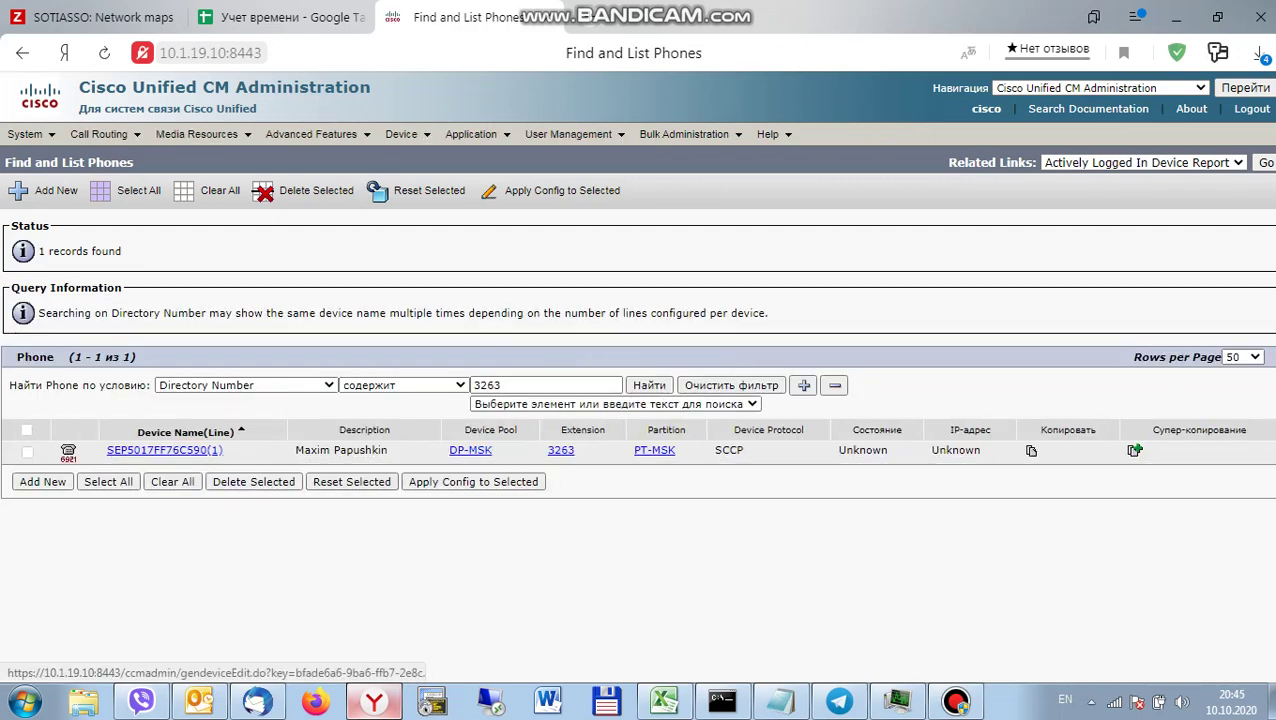
pyautogui.click(164, 450)
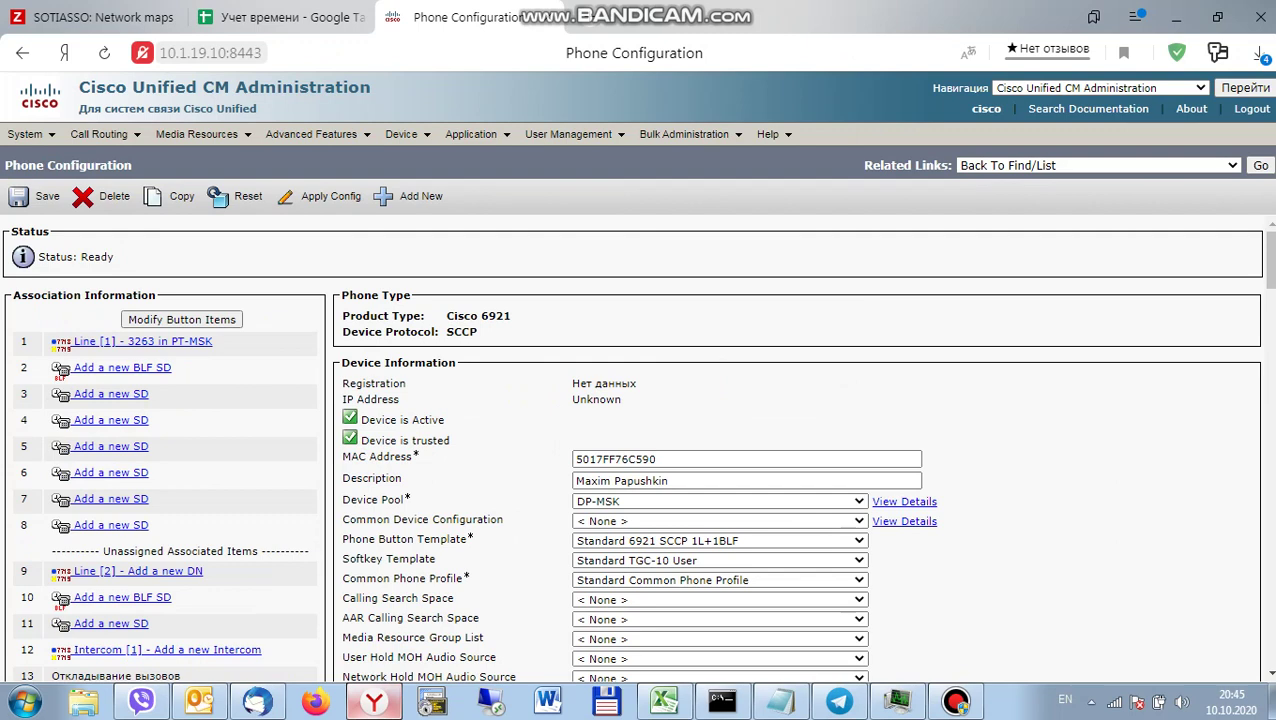
# Set the phone's softkey template to Standard TGC-10 User mobility.
pyautogui.click(720, 560)
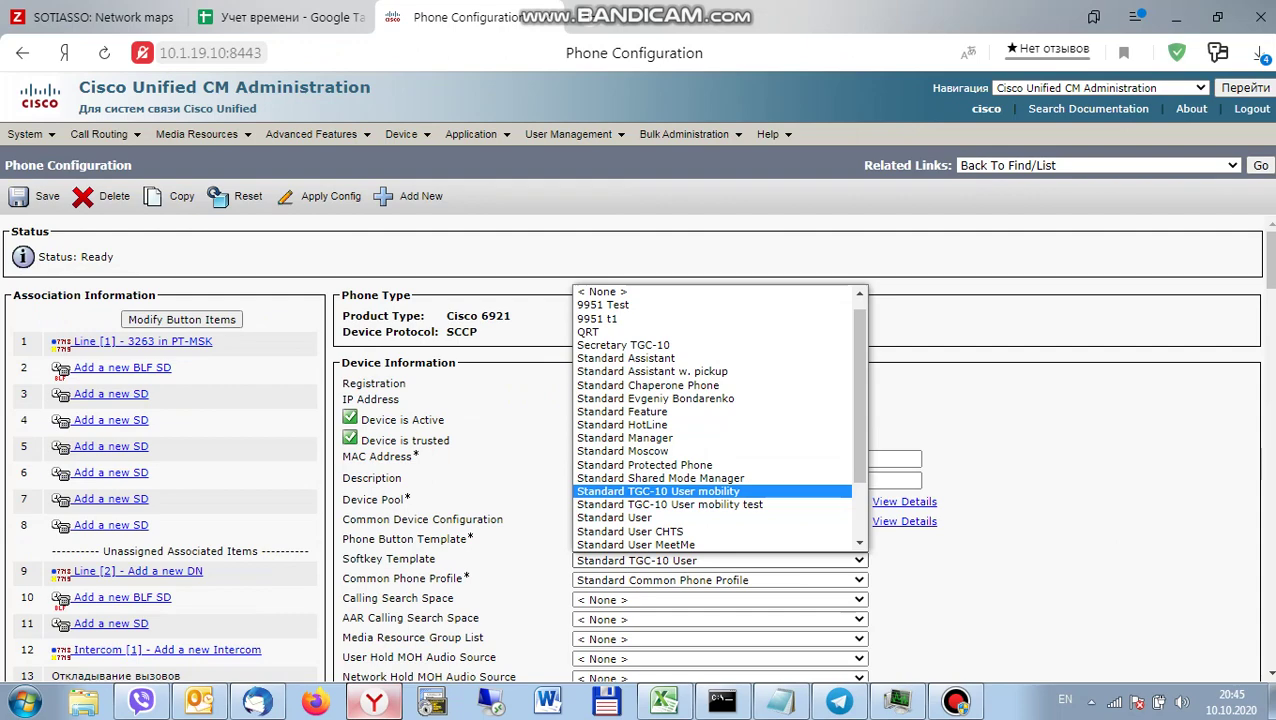
pyautogui.press('Return')
pyautogui.scroll(-2, 640, 450)
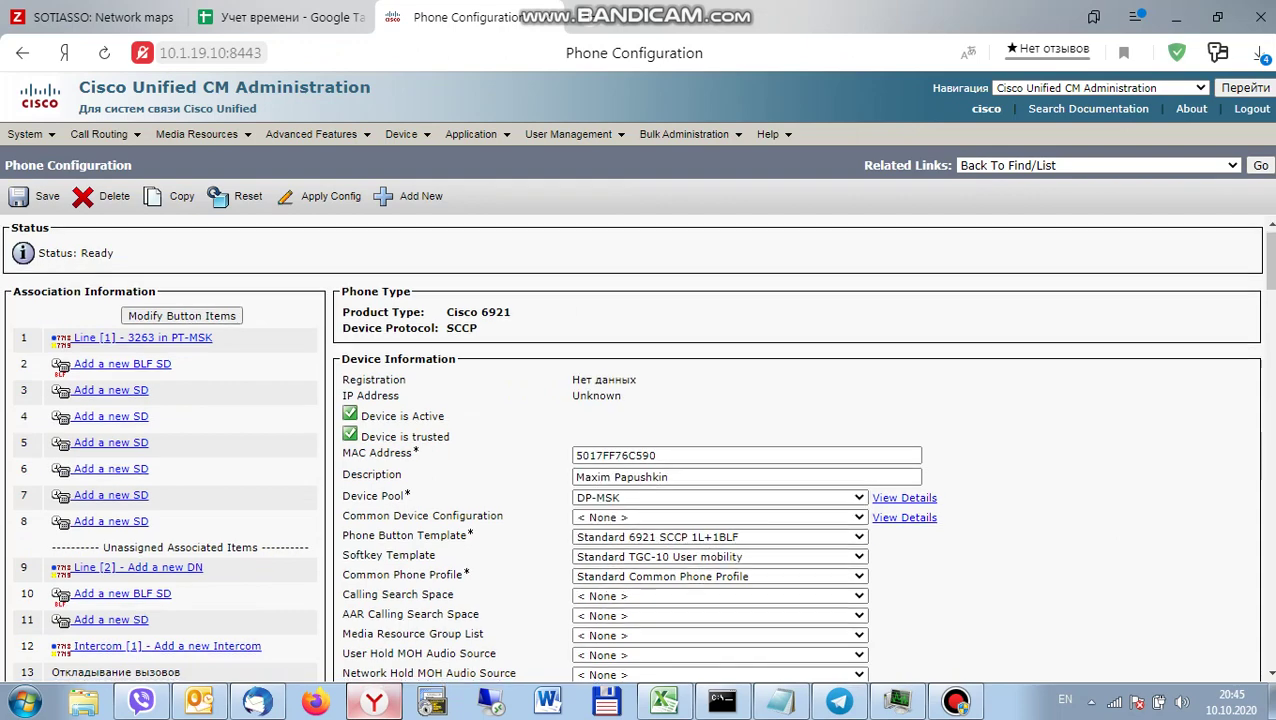
pyautogui.scroll(-15, 640, 450)
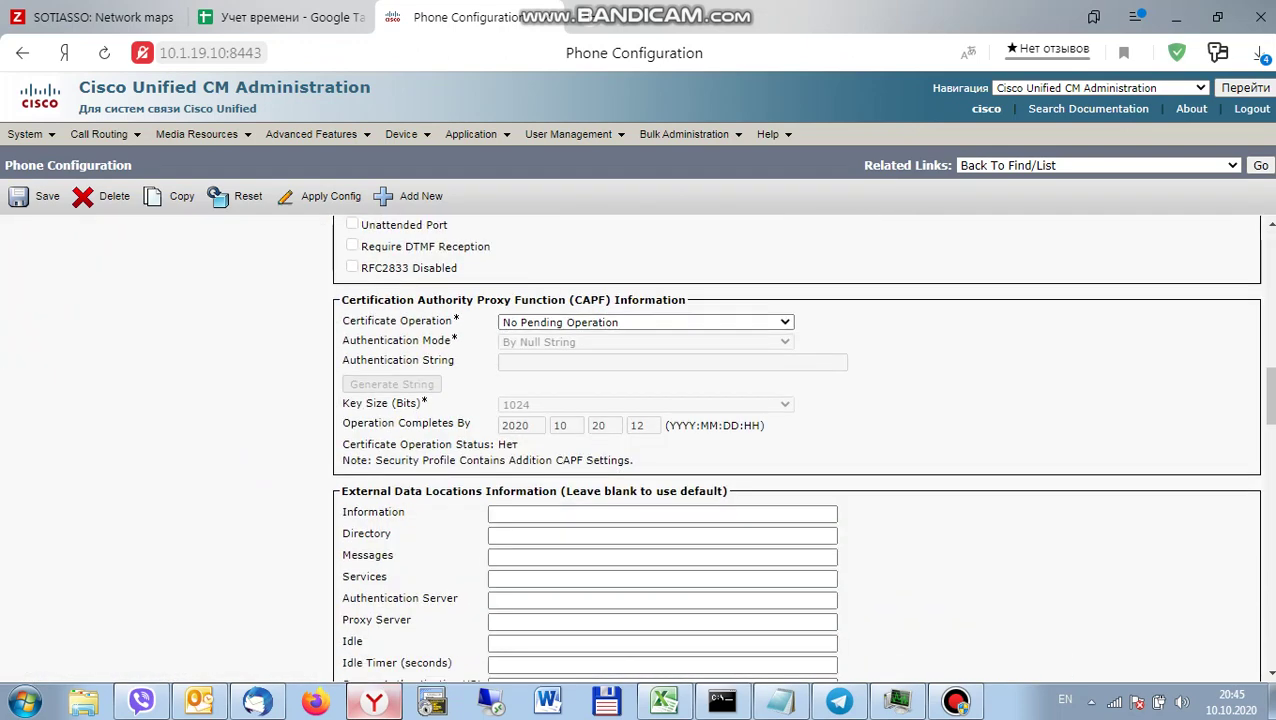
pyautogui.scroll(-6, 796, 447)
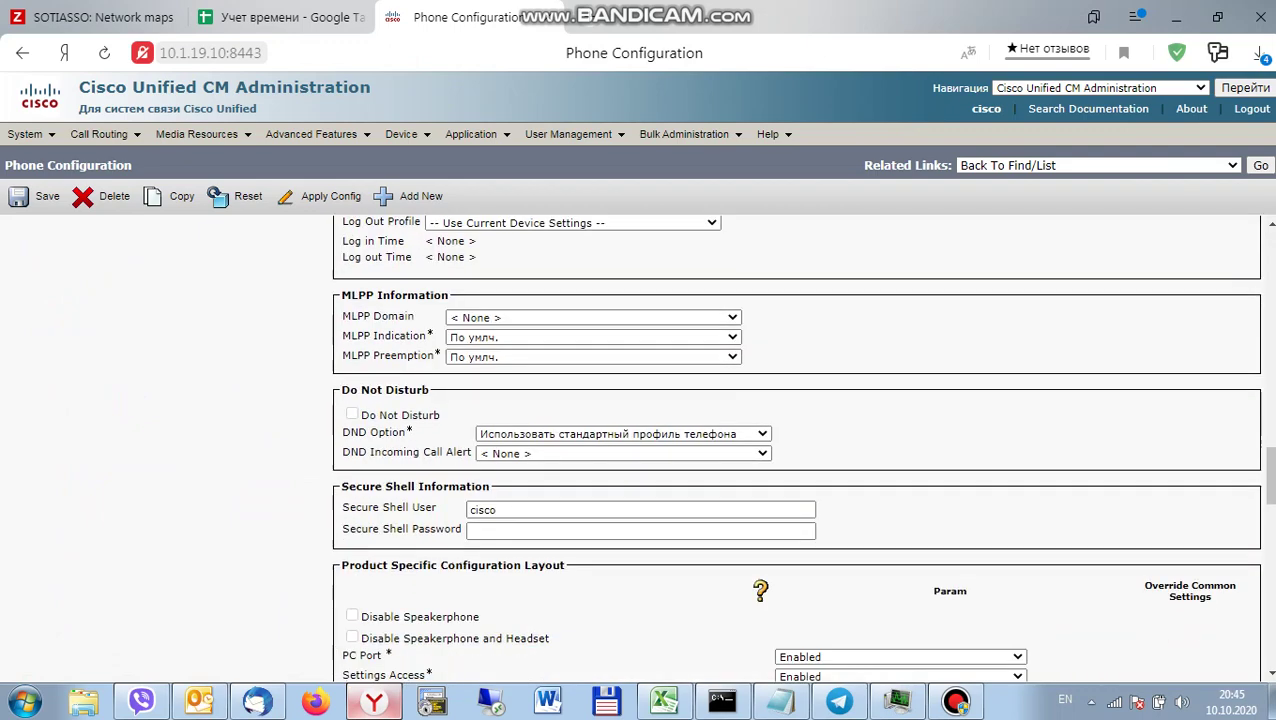
pyautogui.scroll(4, 796, 447)
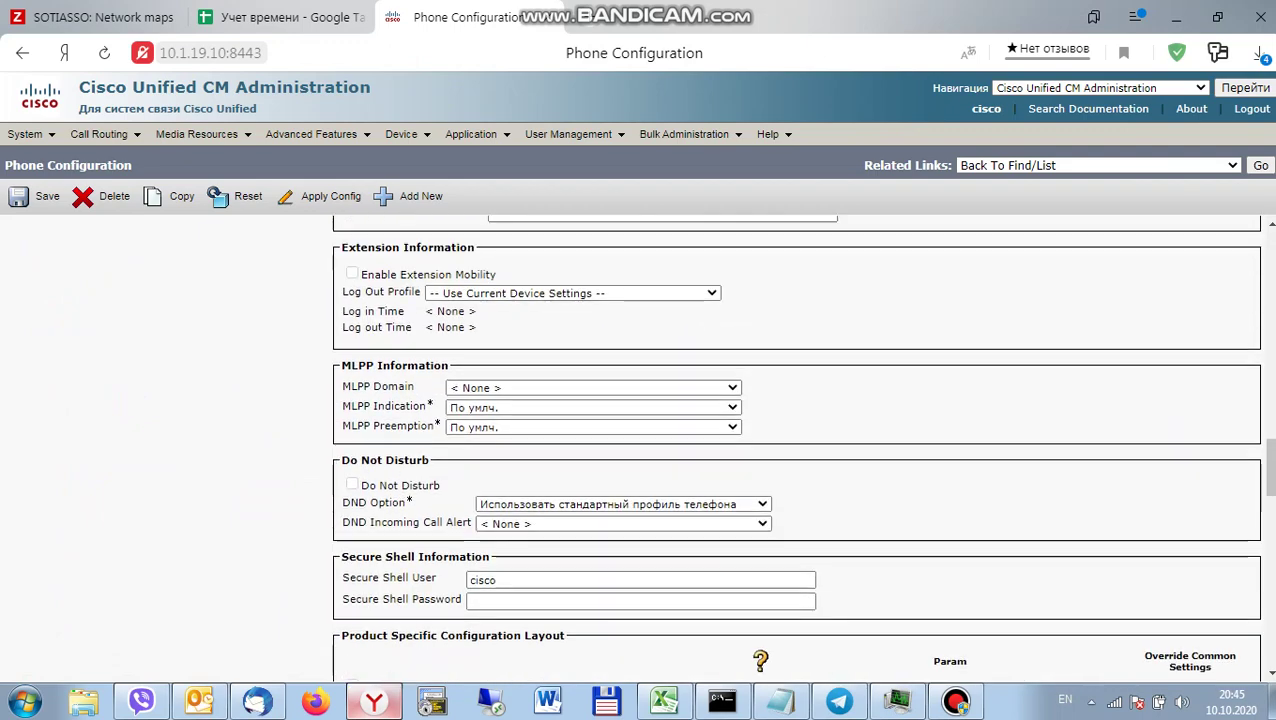
pyautogui.scroll(1, 796, 447)
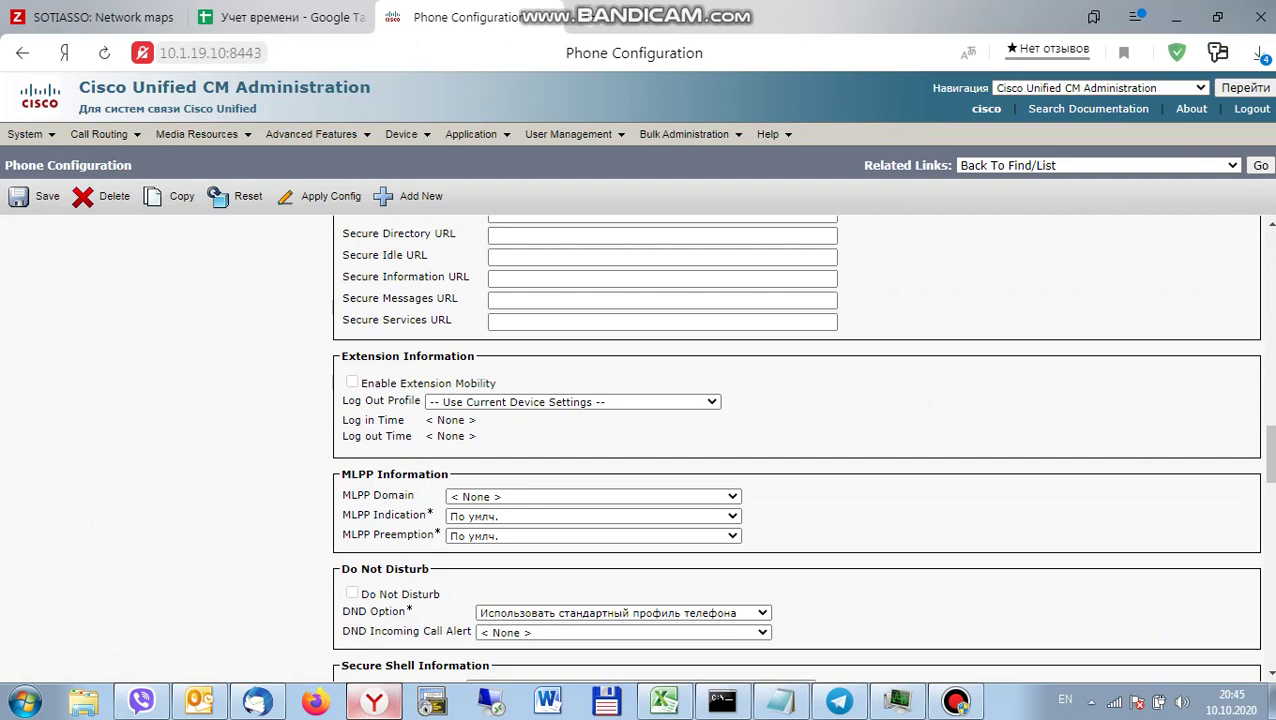
# Enable Extension Mobility on the phone and save the configuration.
pyautogui.click(352, 382)
pyautogui.click(40, 196)
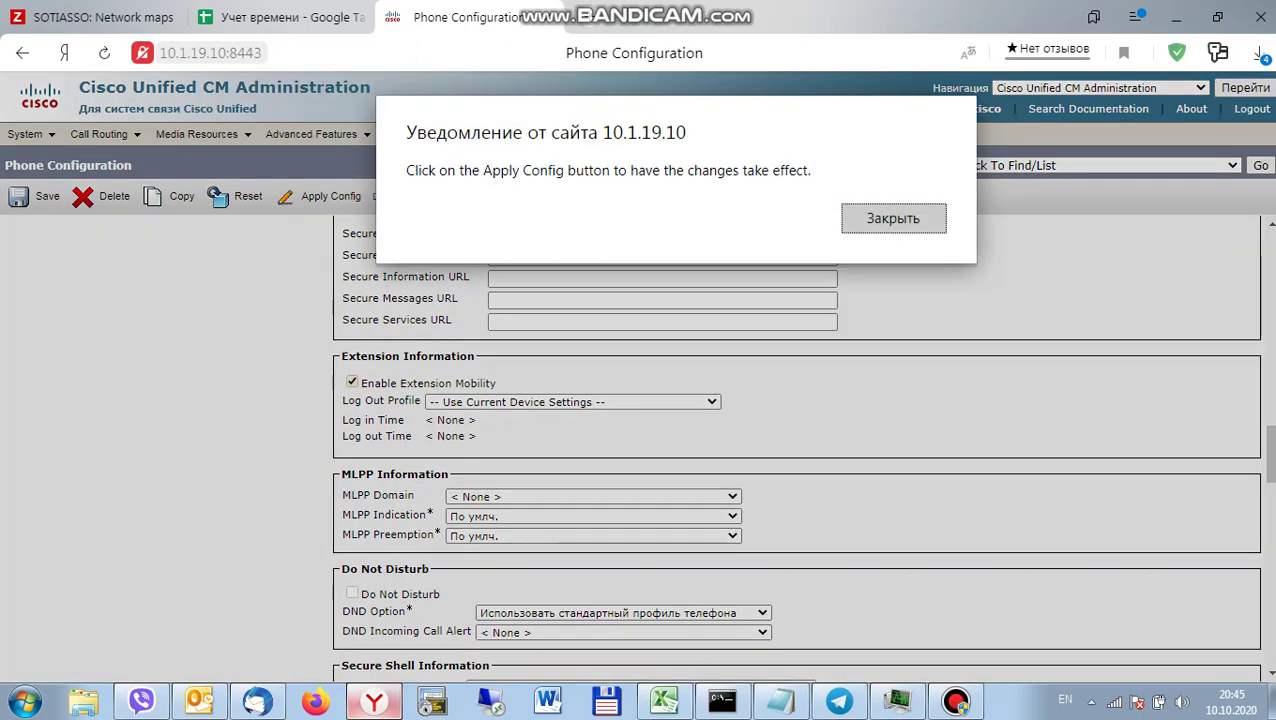
pyautogui.click(893, 218)
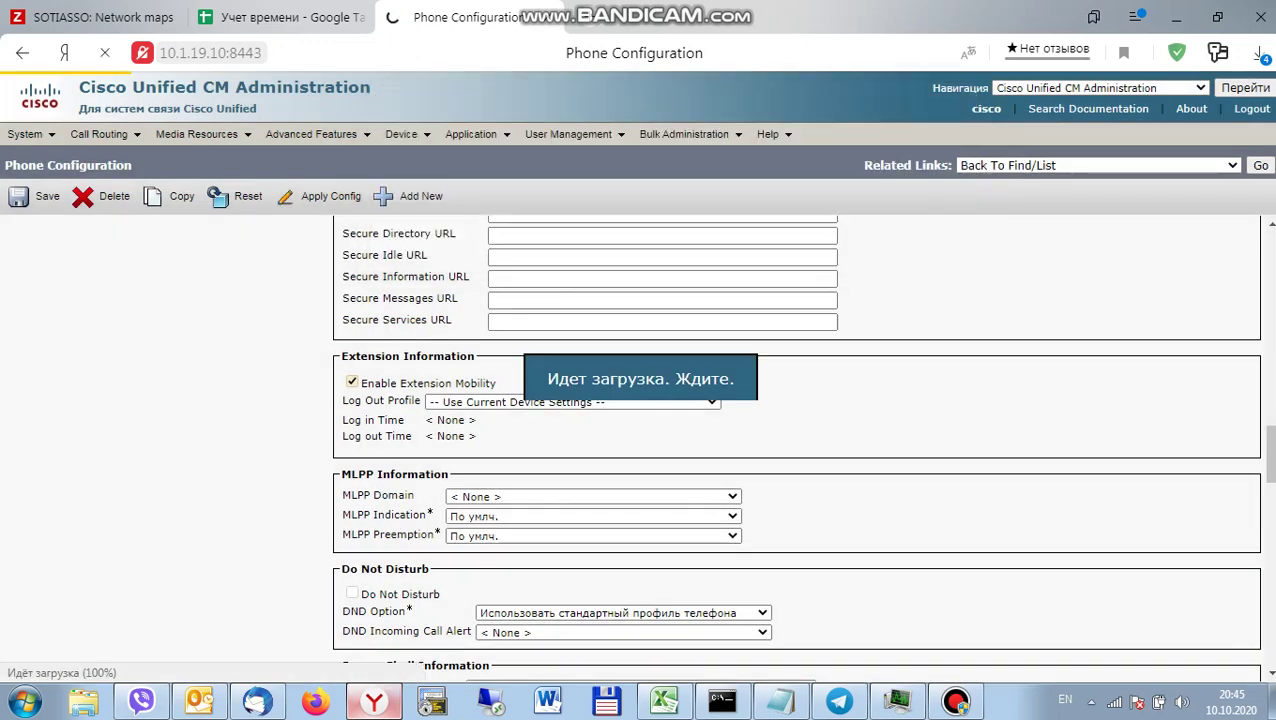
pyautogui.click(1098, 165)
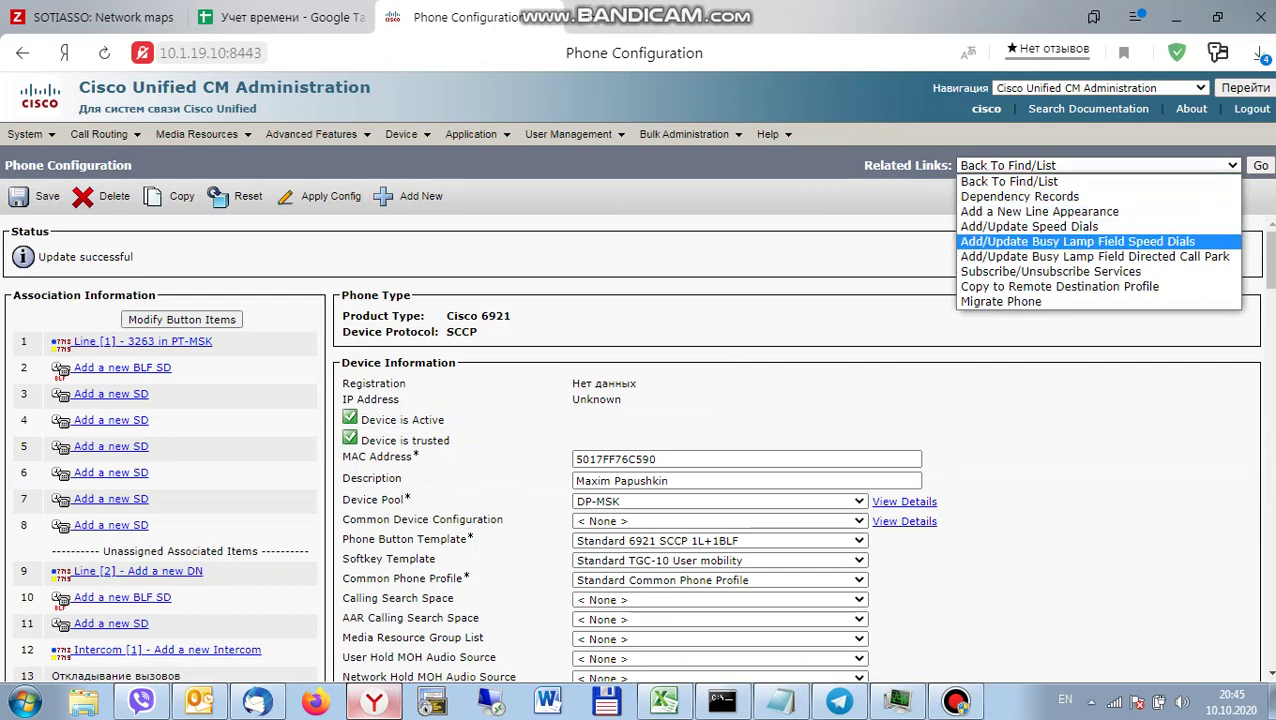
# Subscribe the phone to the Cisco Extension Mobility service through Subscribe/Unsubscribe Services.
pyautogui.click(1050, 271)
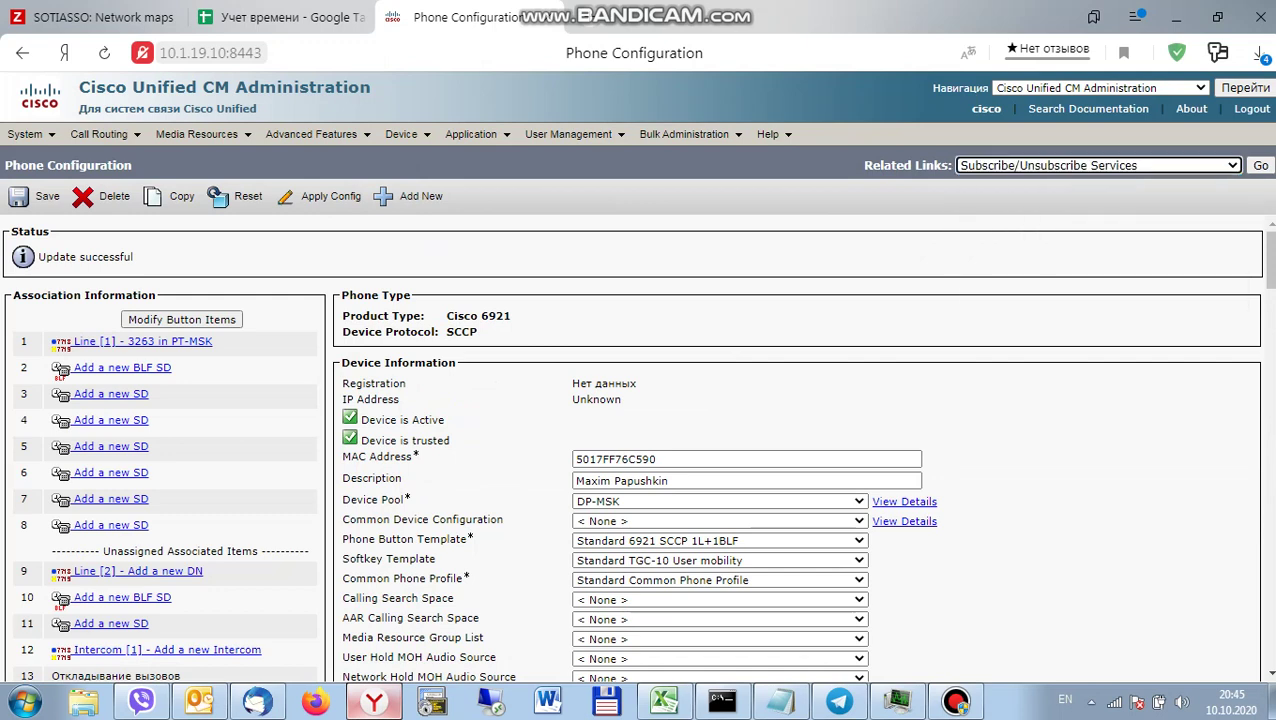
pyautogui.click(1260, 165)
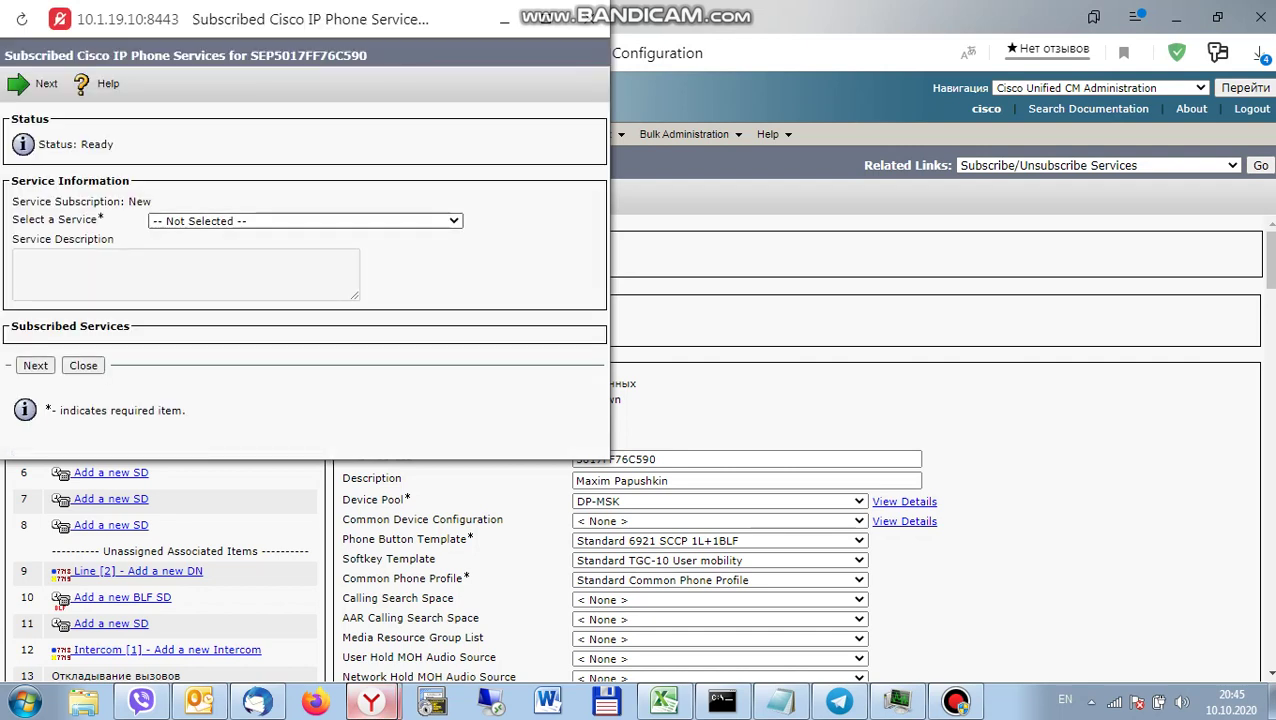
pyautogui.click(305, 221)
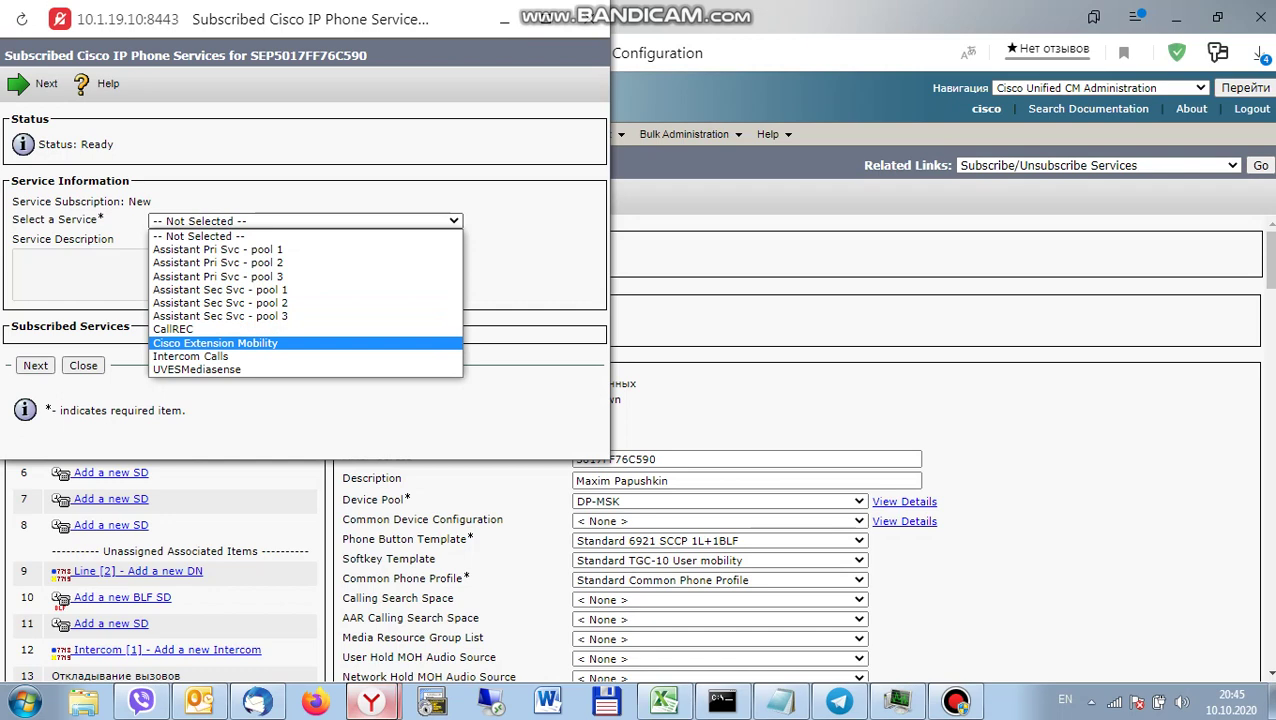
pyautogui.click(215, 343)
pyautogui.click(35, 365)
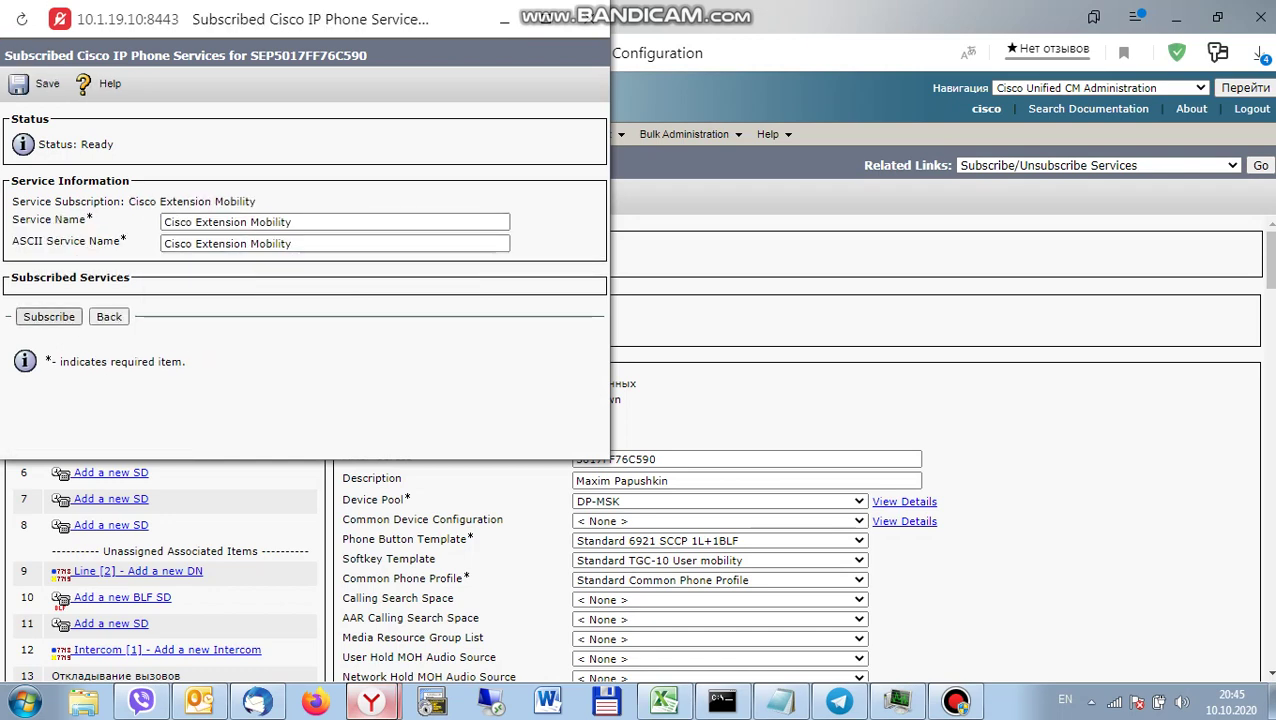
pyautogui.click(49, 316)
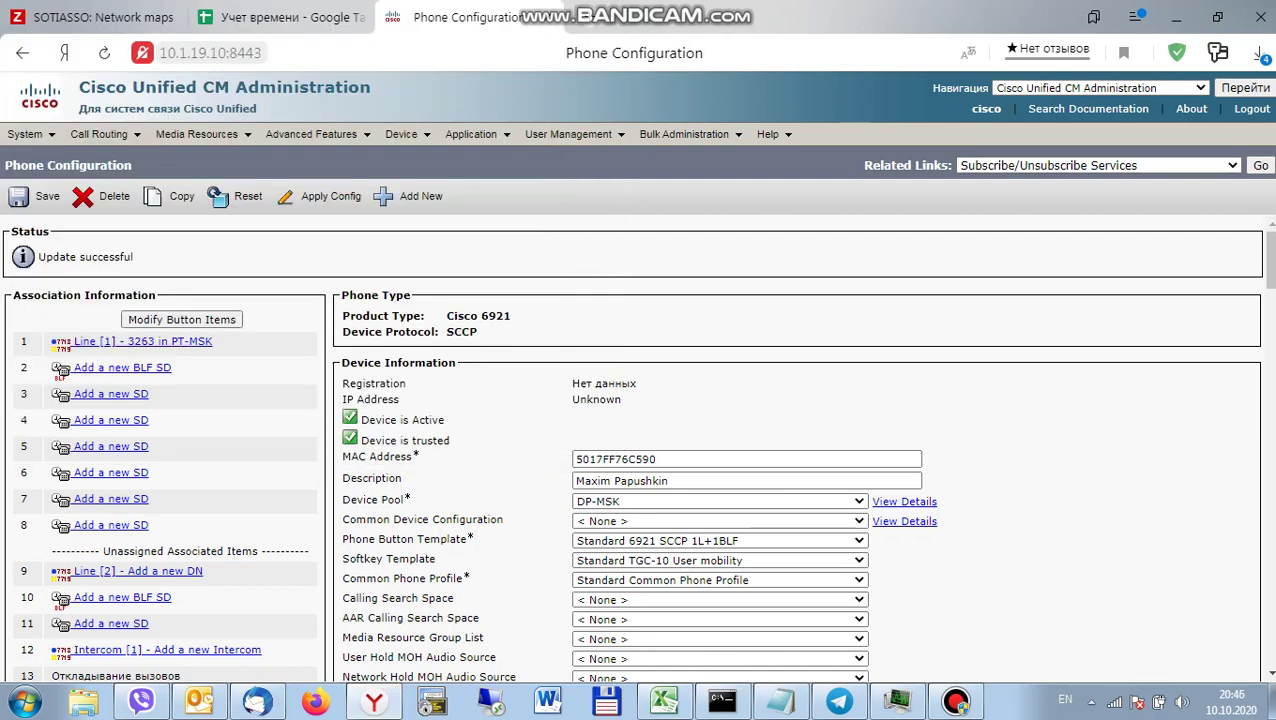
# Copy the phone into a new Remote Destination Profile.
pyautogui.hotkey('alt', 'Down')
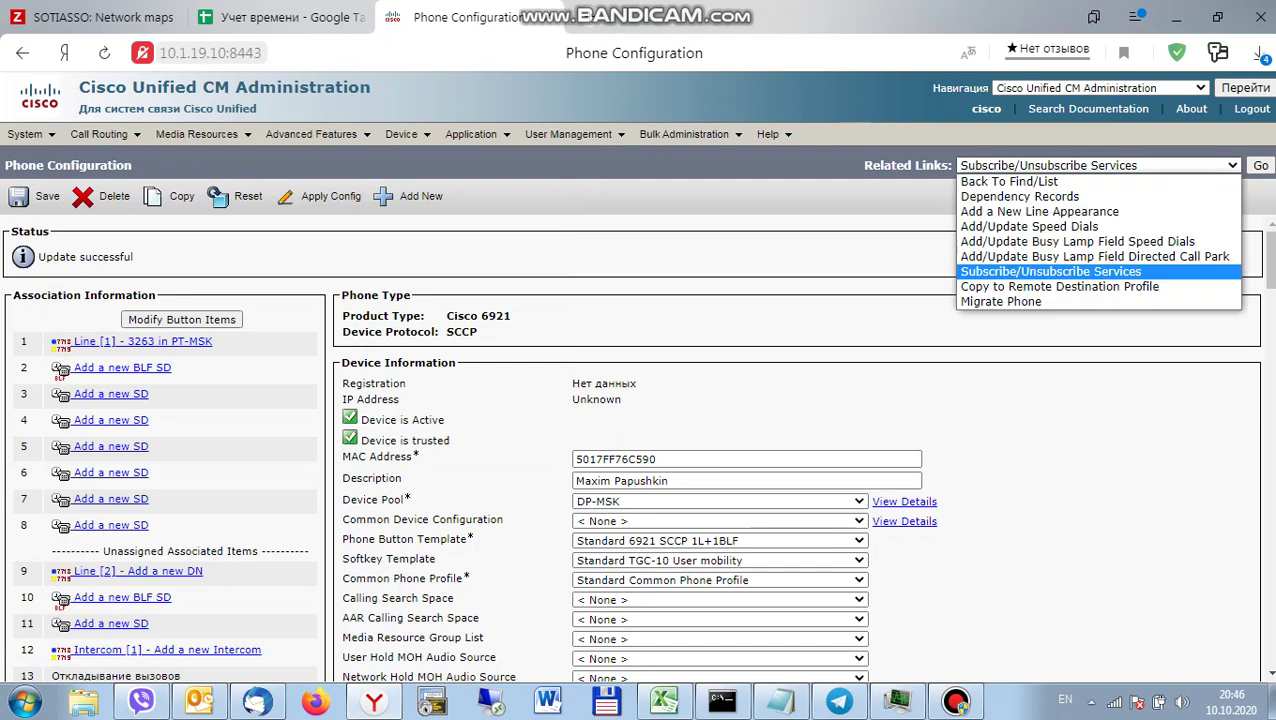
pyautogui.press('Down')
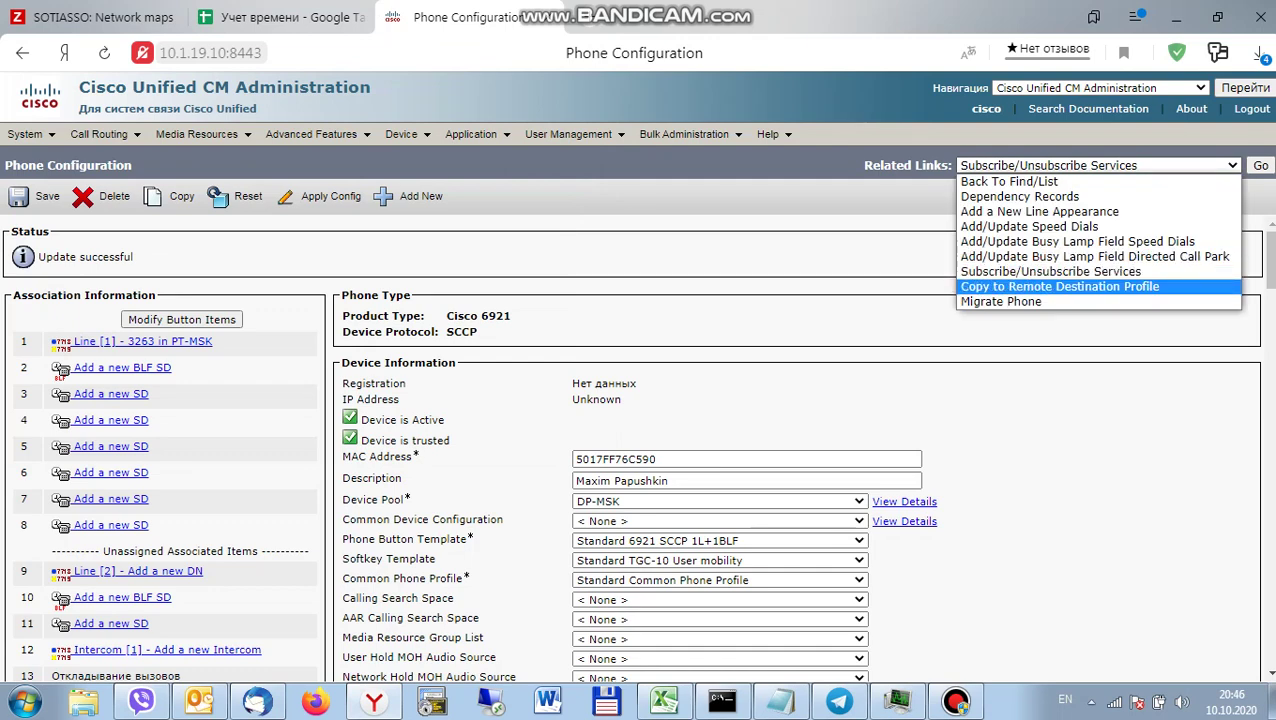
pyautogui.press('Return')
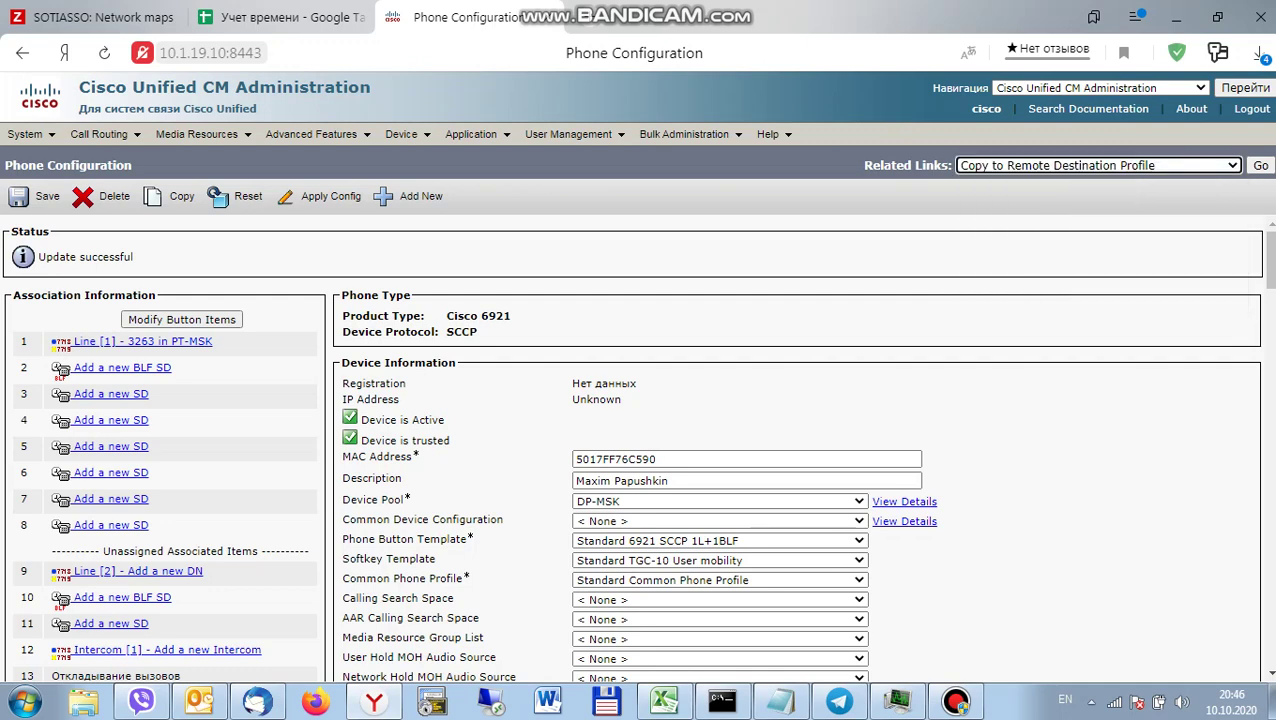
pyautogui.press('Tab')
pyautogui.press('Return')
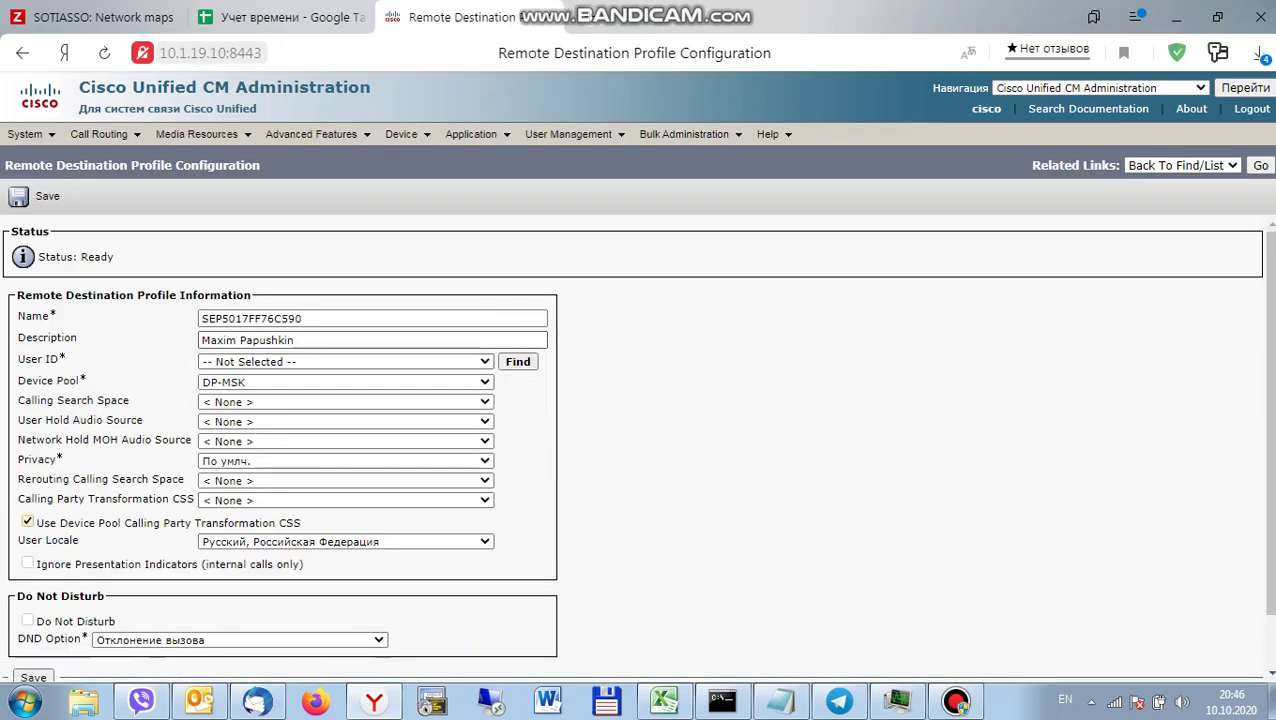
# Name the profile from its description with an RDP suffix, then look up its owner.
pyautogui.click(250, 340)
pyautogui.hotkey('ctrl', 'a')
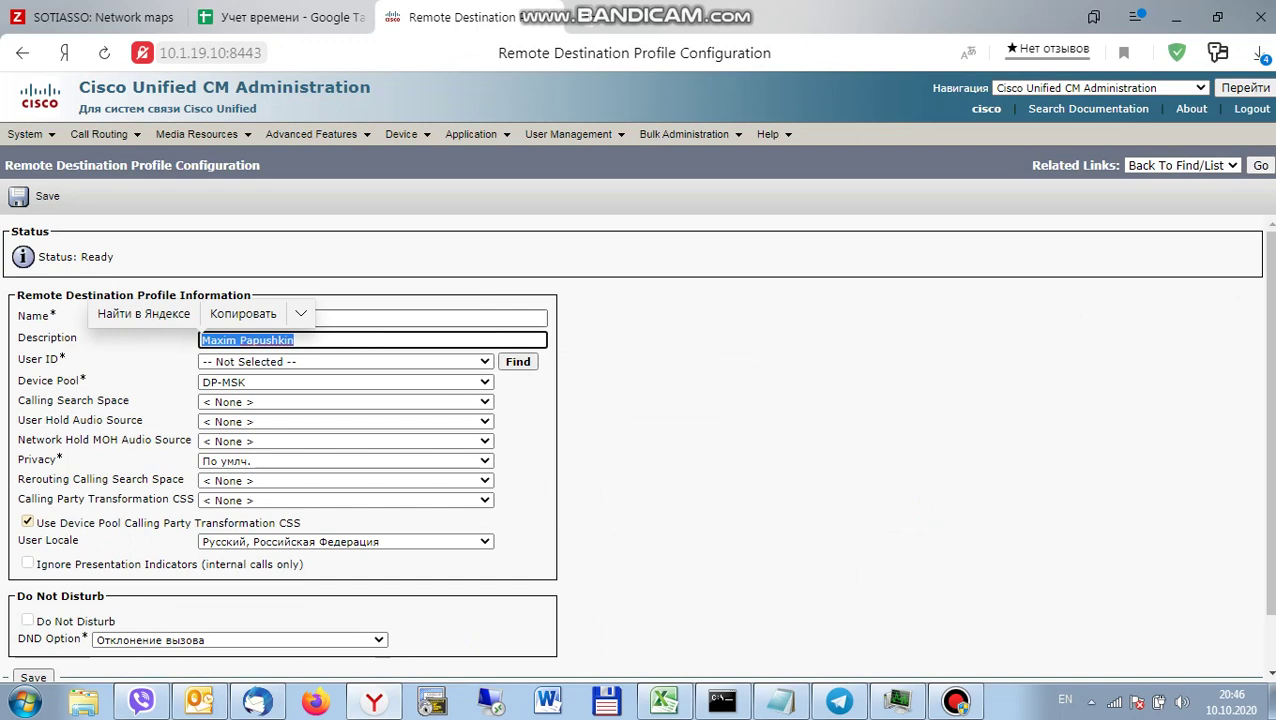
pyautogui.hotkey('ctrl', 'c')
pyautogui.hotkey('shift', 'Tab')
pyautogui.hotkey('ctrl', 'v')
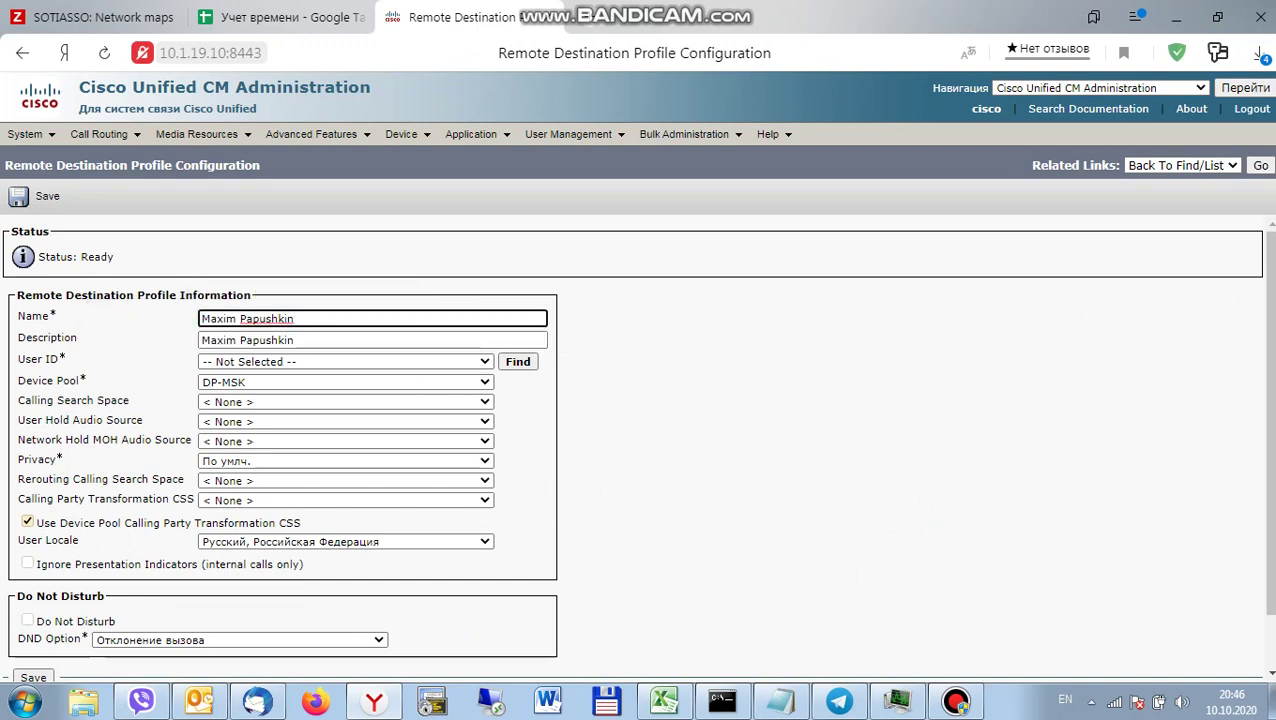
pyautogui.write('RDP')
pyautogui.press('Tab')
pyautogui.press('End')
pyautogui.write('RDP')
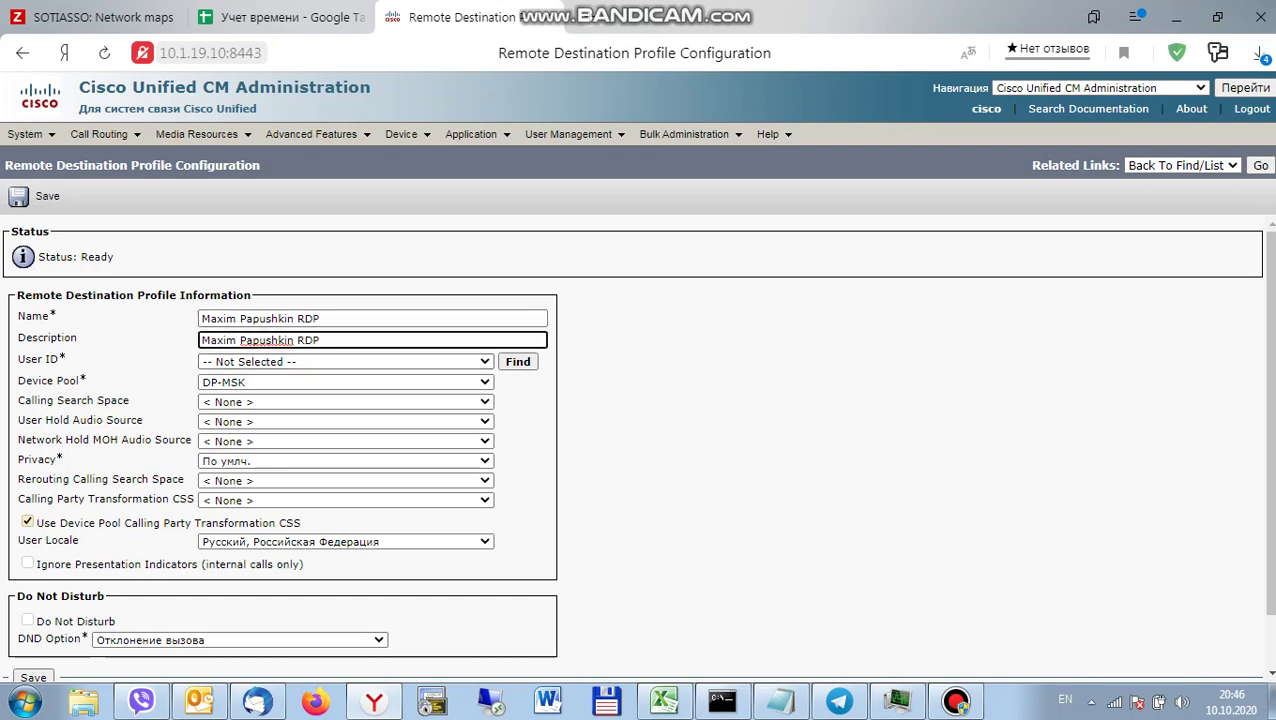
pyautogui.press('Tab')
pyautogui.press('Tab')
pyautogui.press('Return')
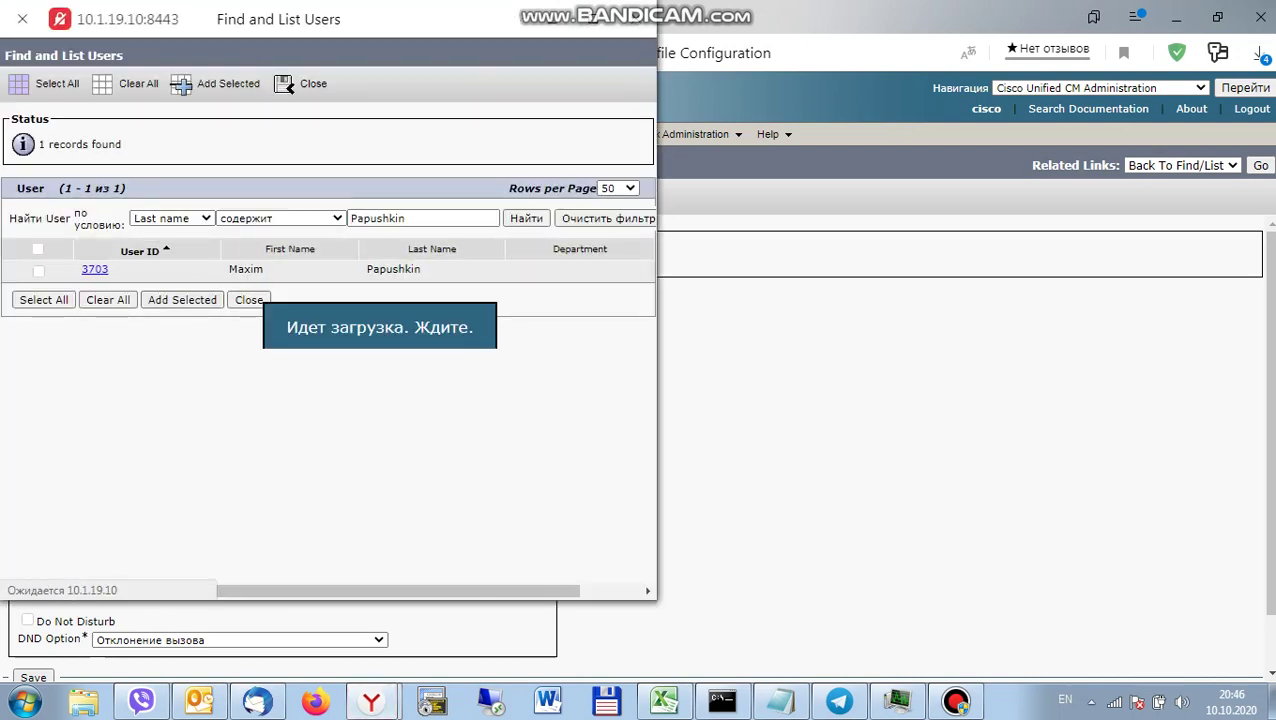
# Assign user 3703 to the profile and set calling search space CSS-MSK-Mobility-2.
pyautogui.click(38, 270)
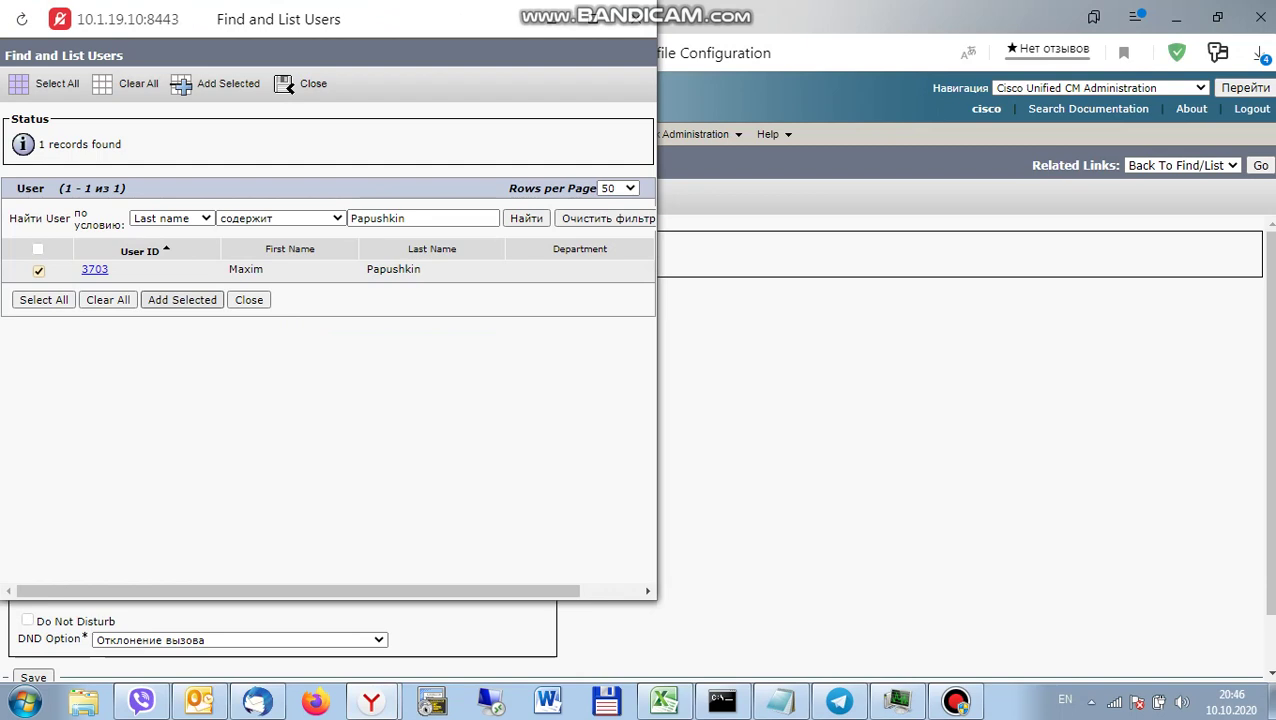
pyautogui.press('Return')
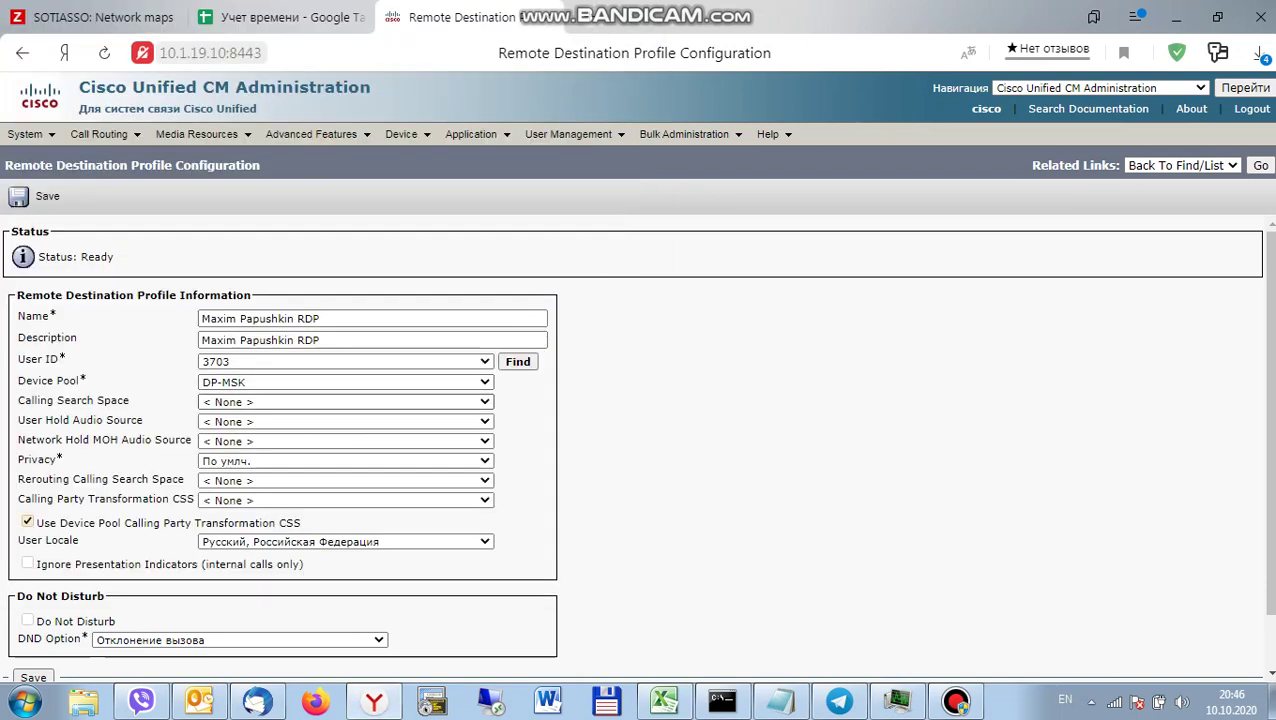
pyautogui.click(345, 401)
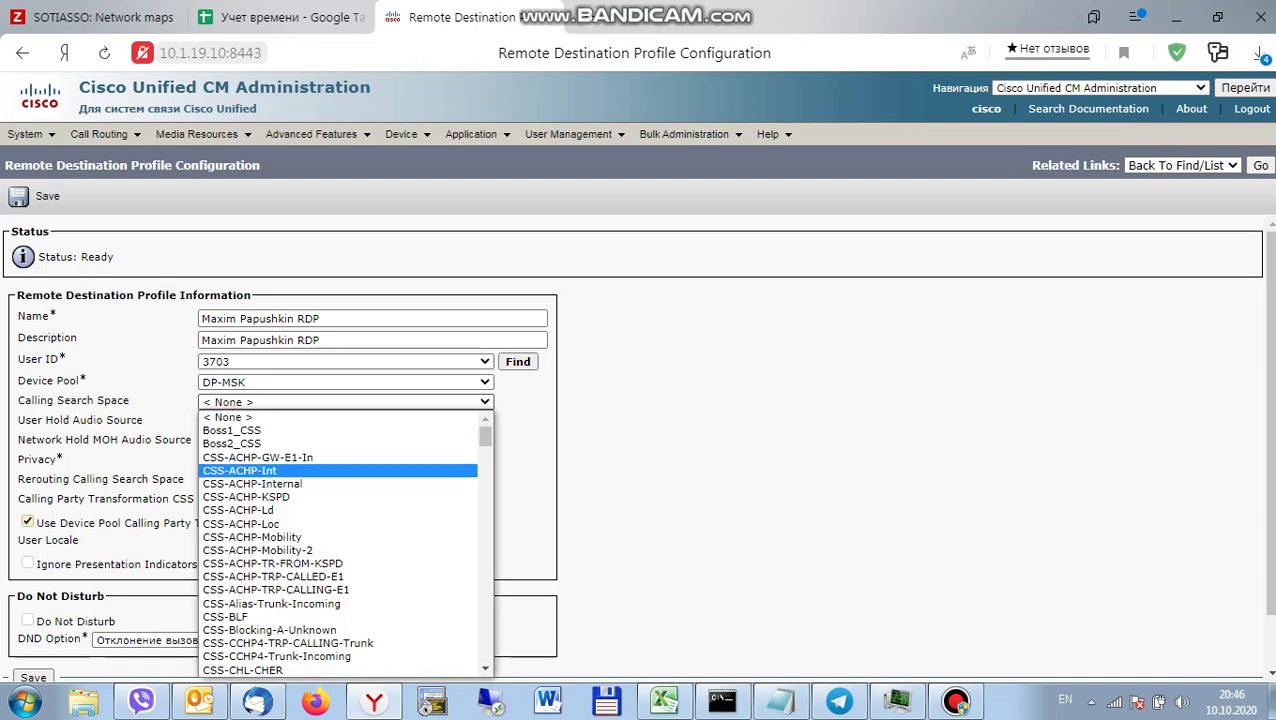
pyautogui.scroll(-10, 345, 540)
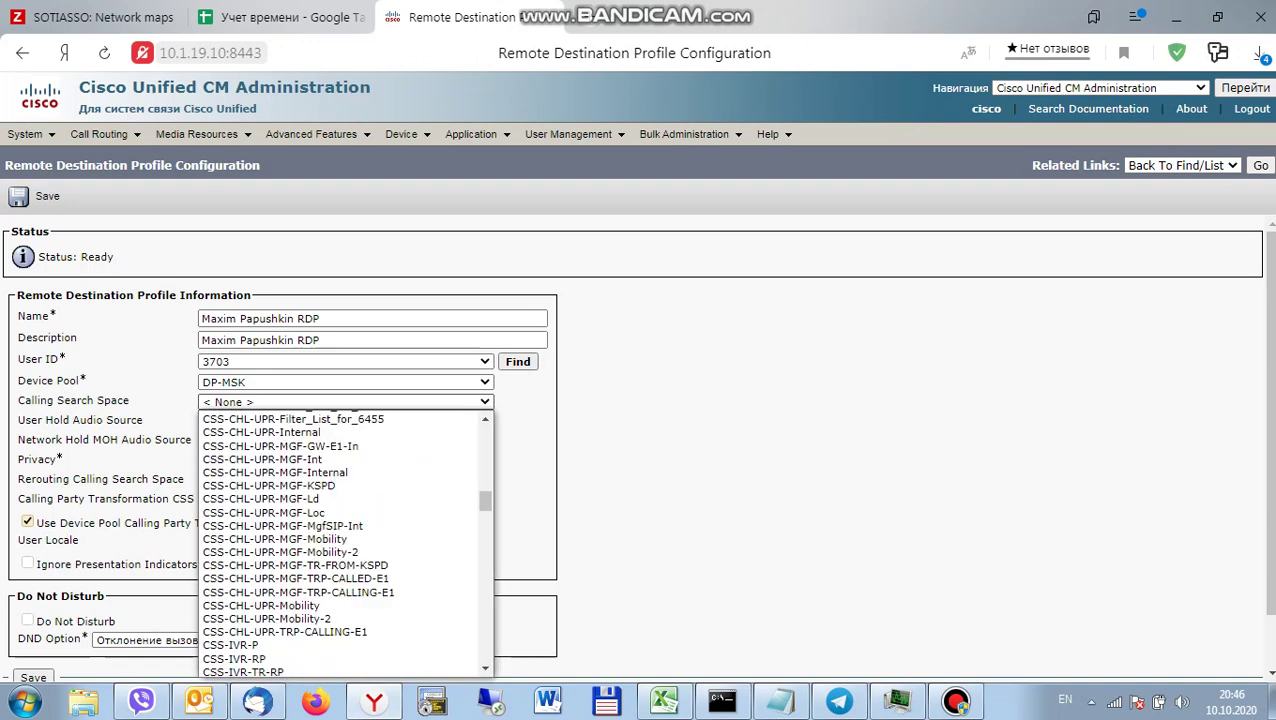
pyautogui.scroll(-15, 374, 700)
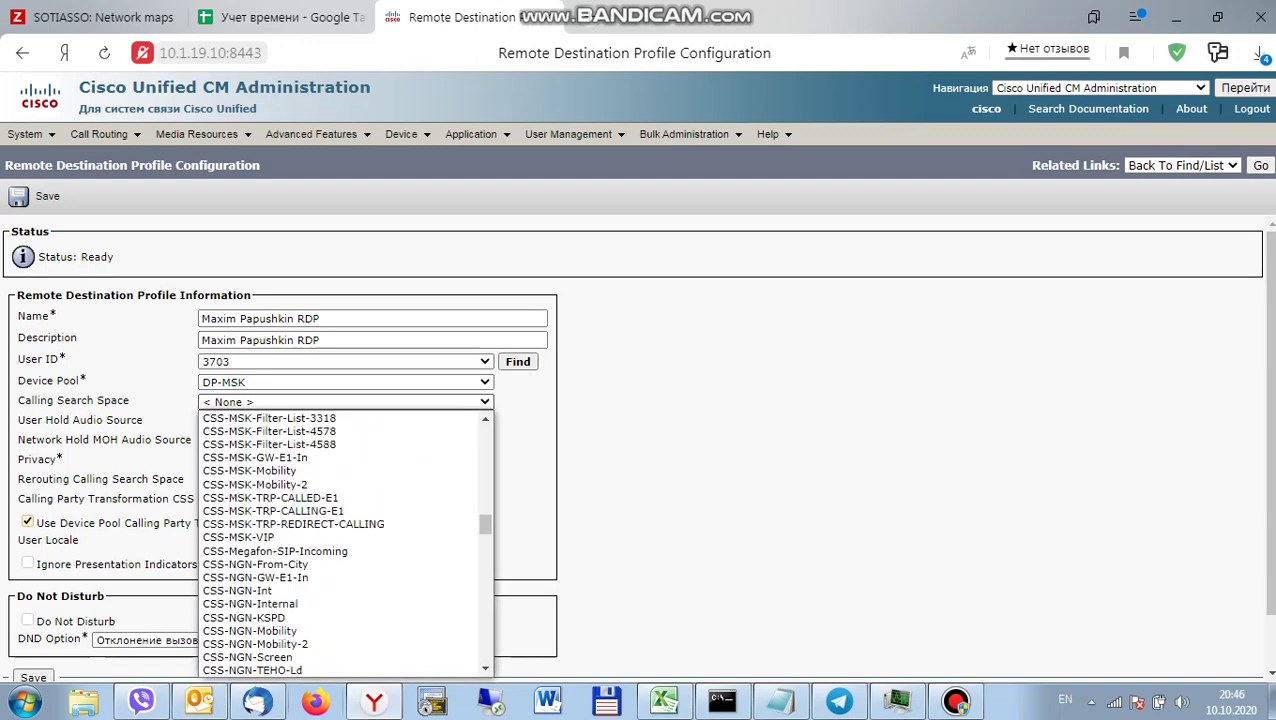
pyautogui.scroll(10, 315, 690)
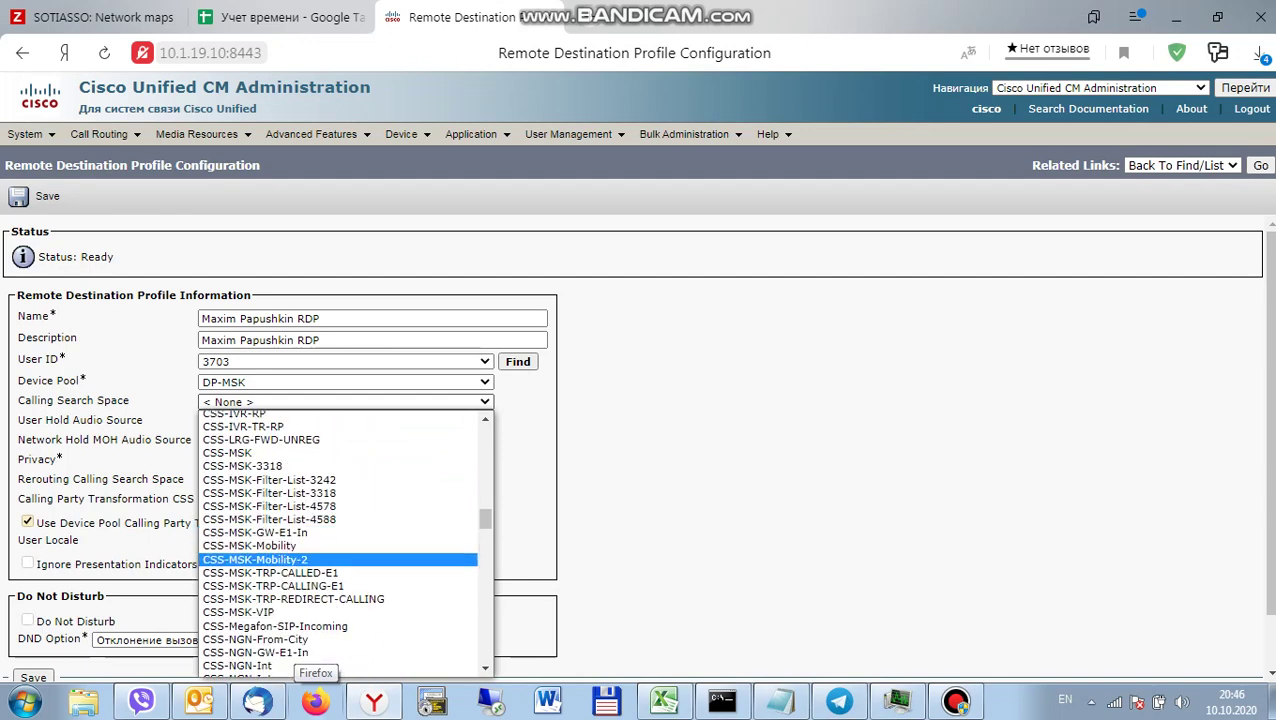
pyautogui.press('Return')
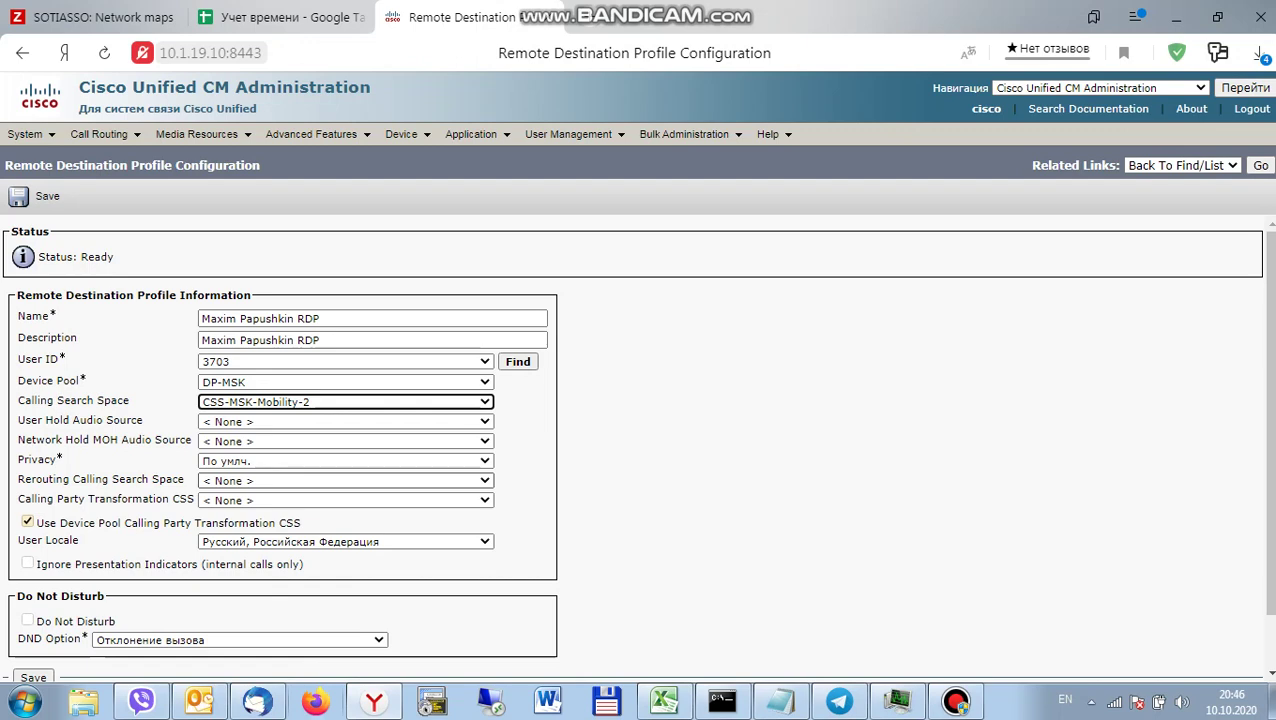
# Set the rerouting calling search space to CSS-MSK-Mobility and save the profile.
pyautogui.click(345, 480)
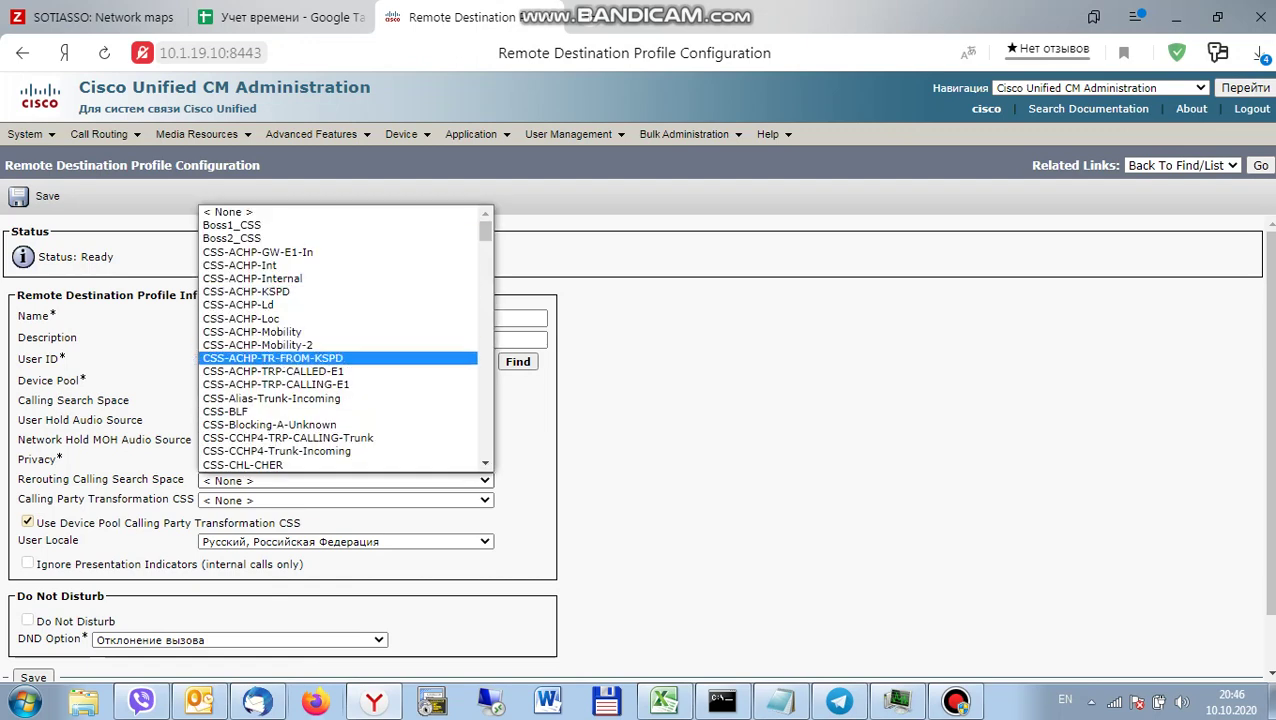
pyautogui.scroll(-10, 340, 340)
pyautogui.scroll(-3, 340, 340)
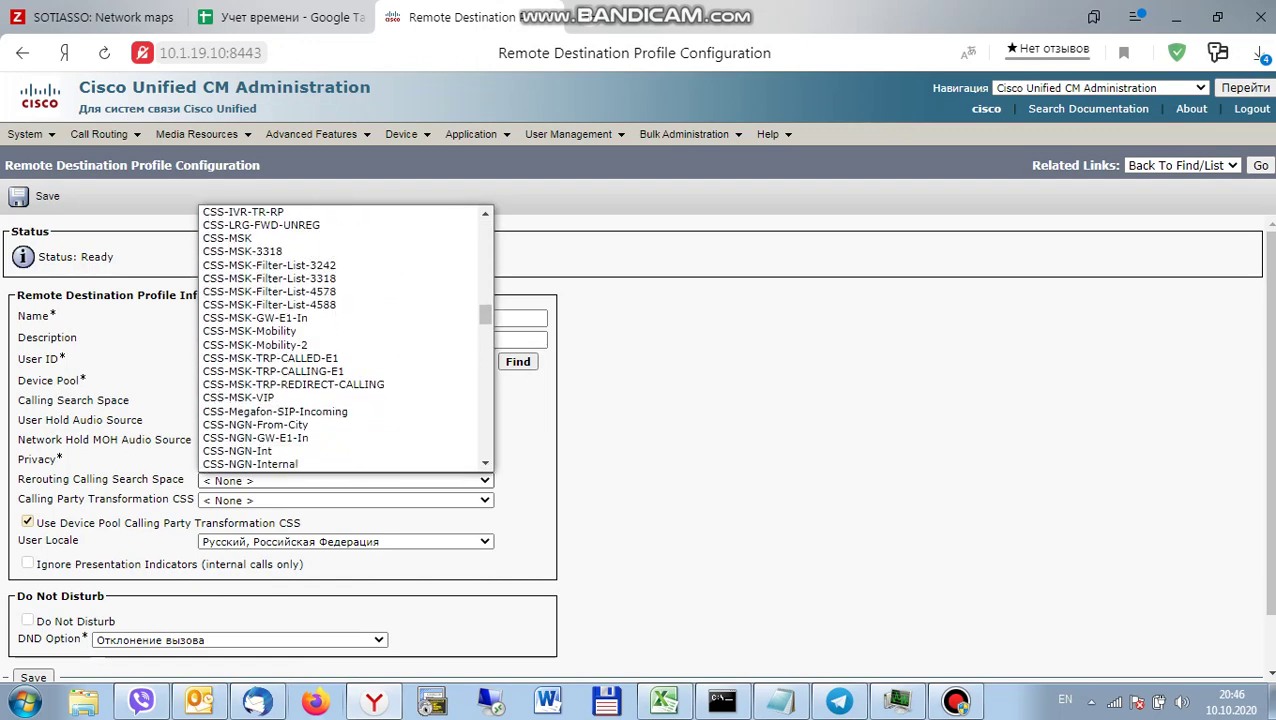
pyautogui.click(250, 318)
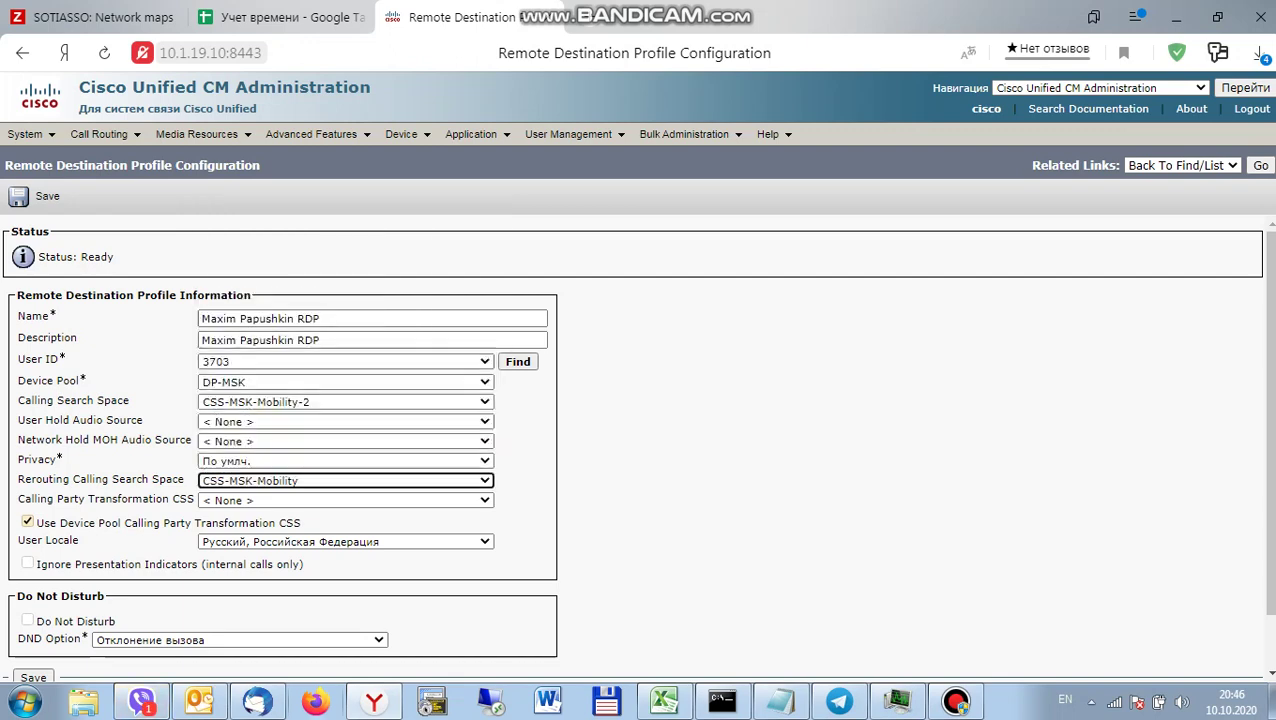
pyautogui.scroll(-1, 637, 448)
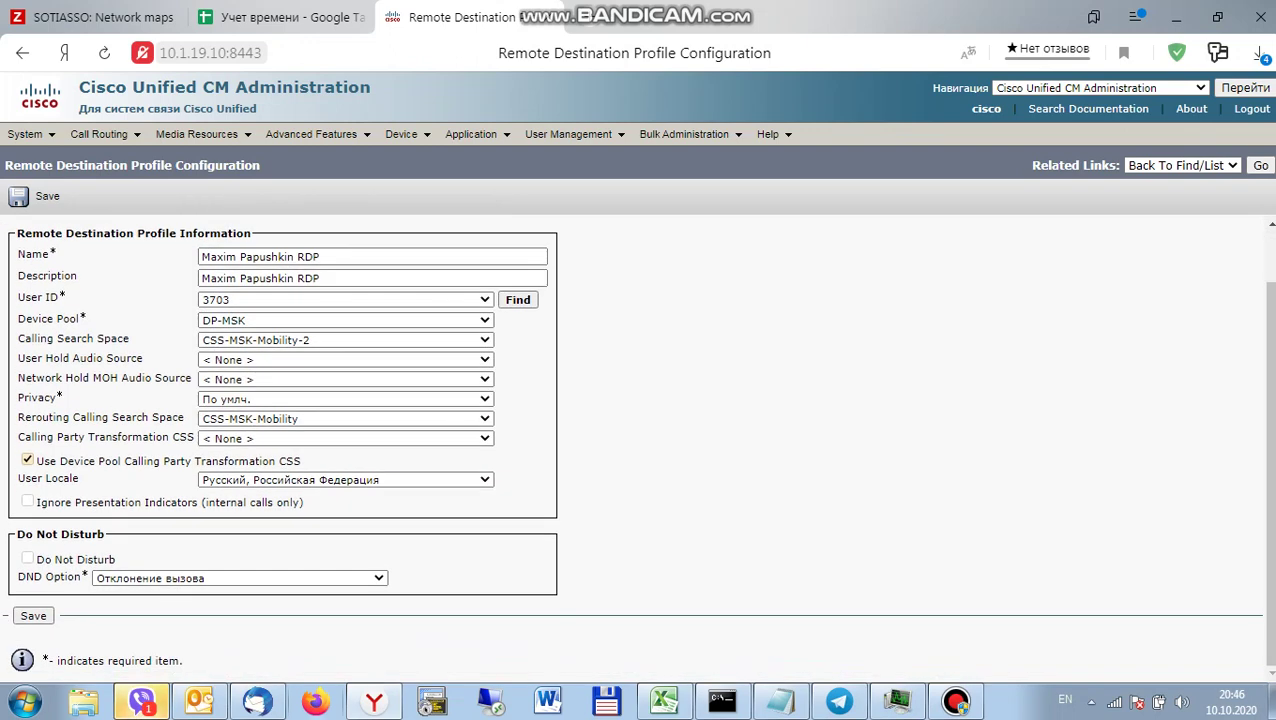
pyautogui.click(33, 615)
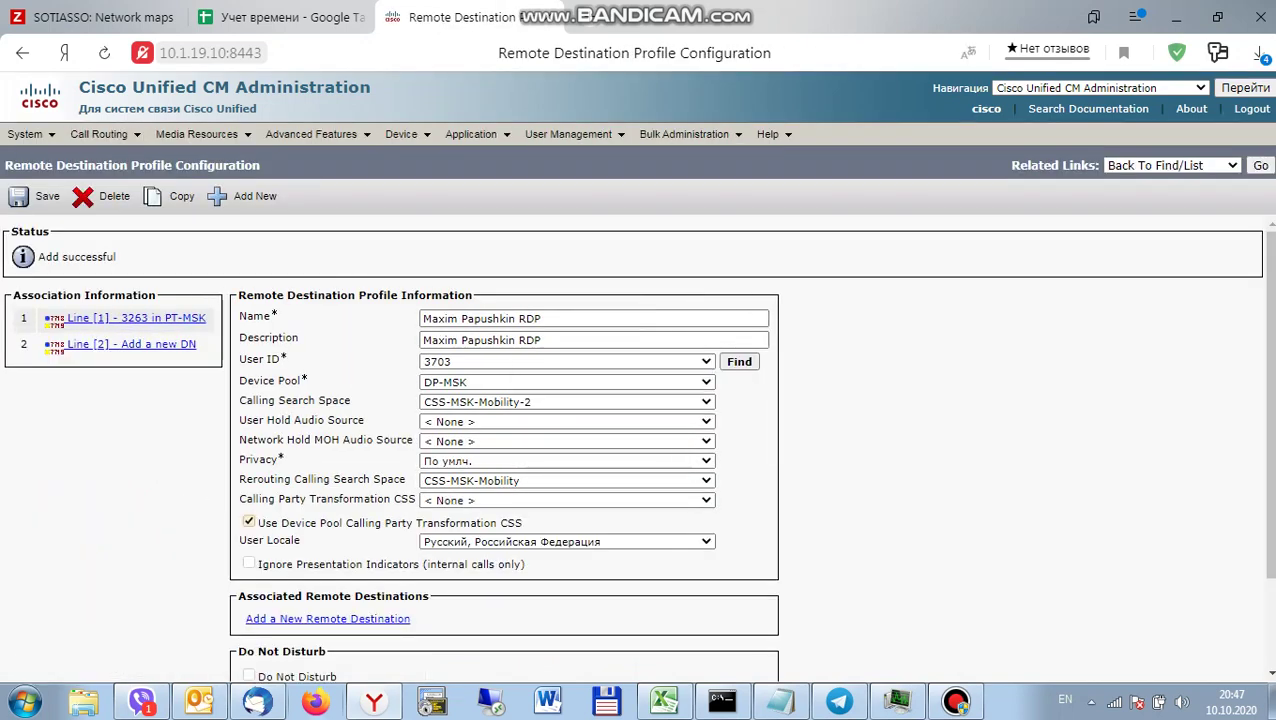
# Open line 3263 and fill the ASCII caller ID display with the user's name.
pyautogui.click(327, 618)
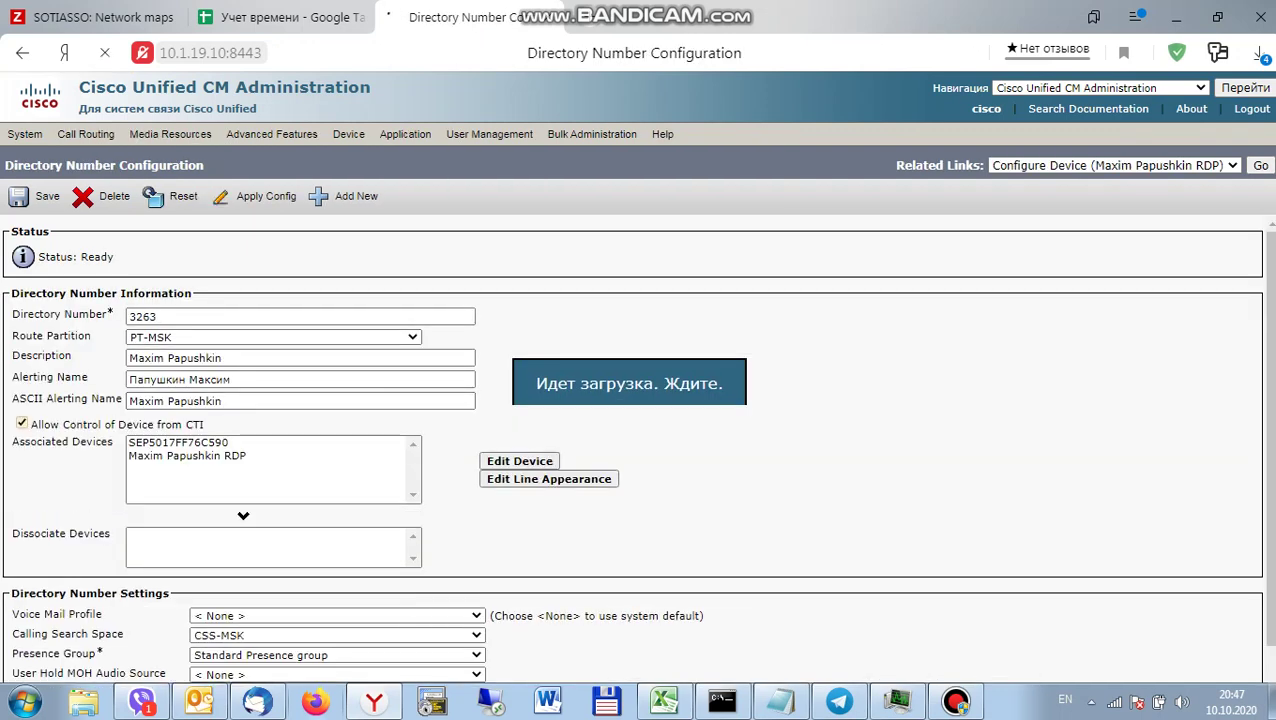
pyautogui.scroll(-2, 632, 450)
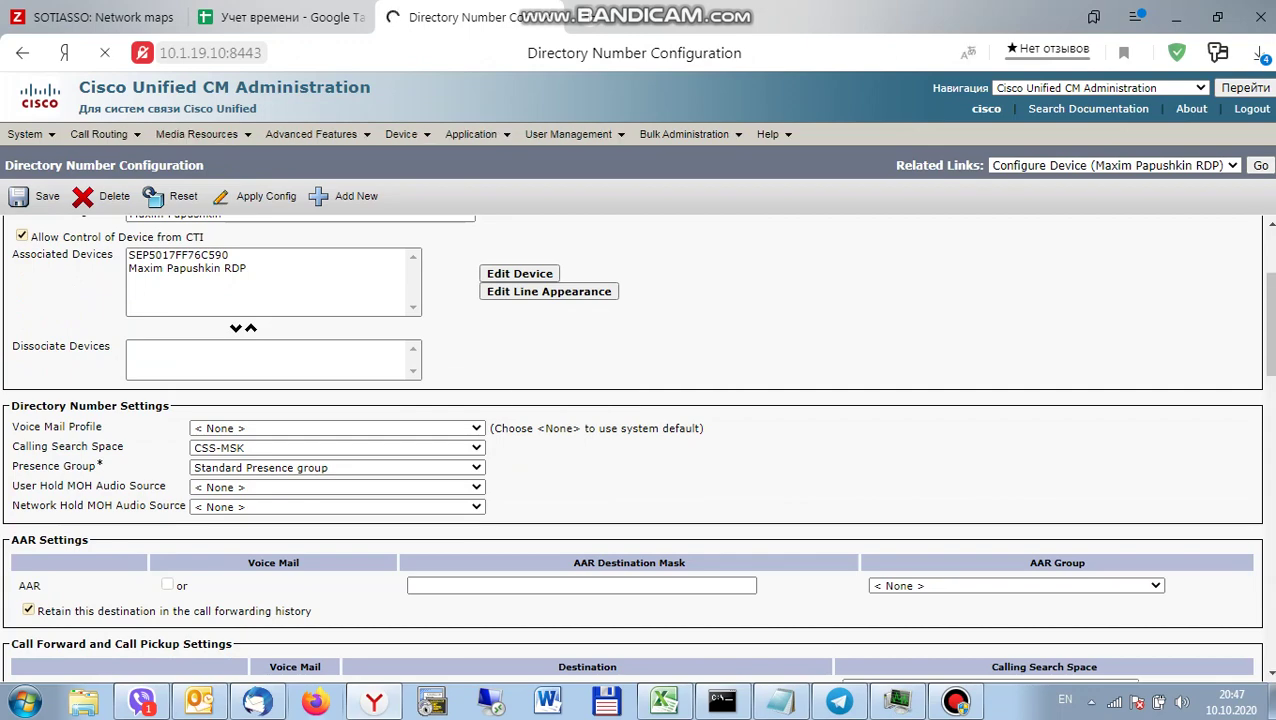
pyautogui.scroll(-9, 637, 447)
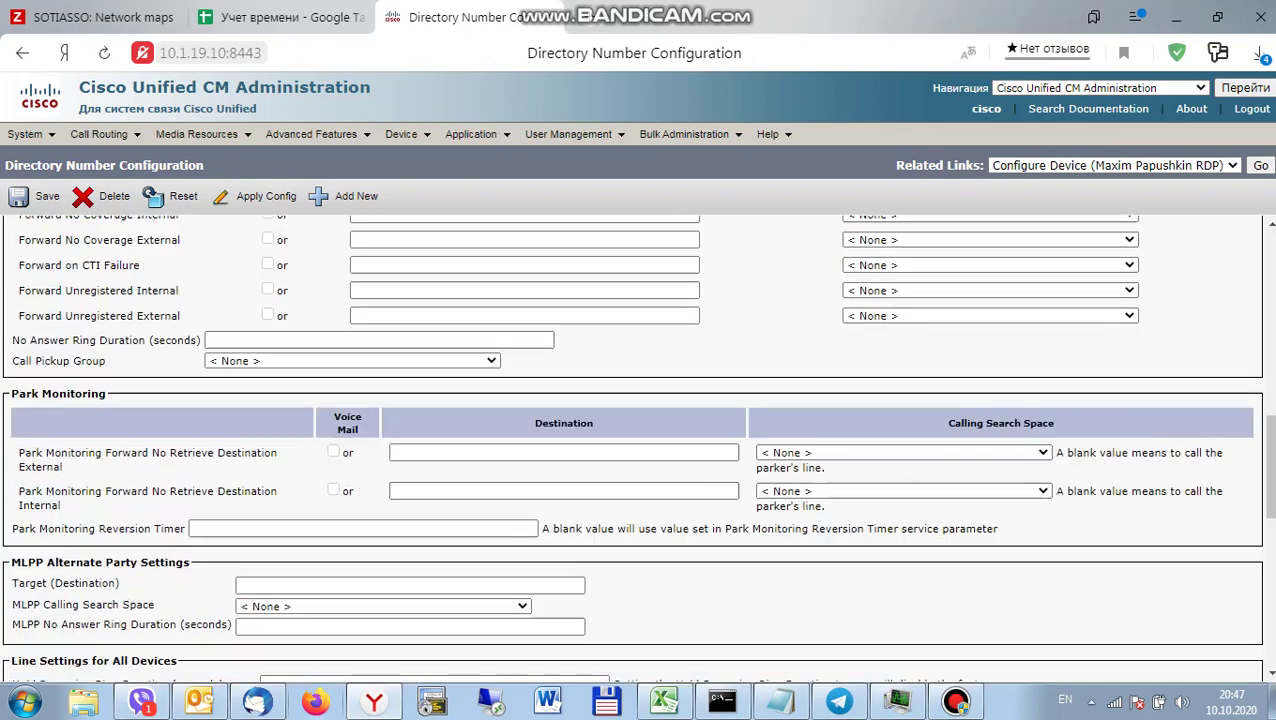
pyautogui.scroll(-3, 637, 447)
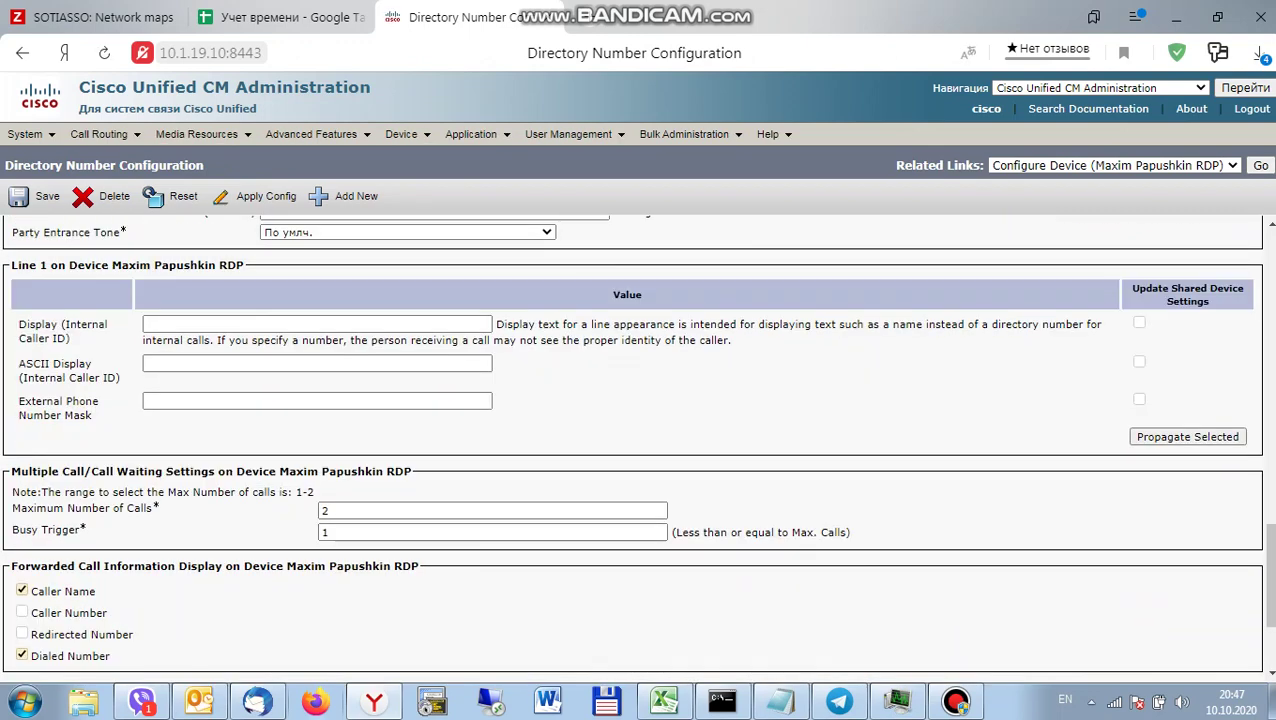
pyautogui.click(316, 363)
pyautogui.hotkey('ctrl', 'v')
# Copy the alerting name into the internal caller ID Display field.
pyautogui.scroll(15, 637, 447)
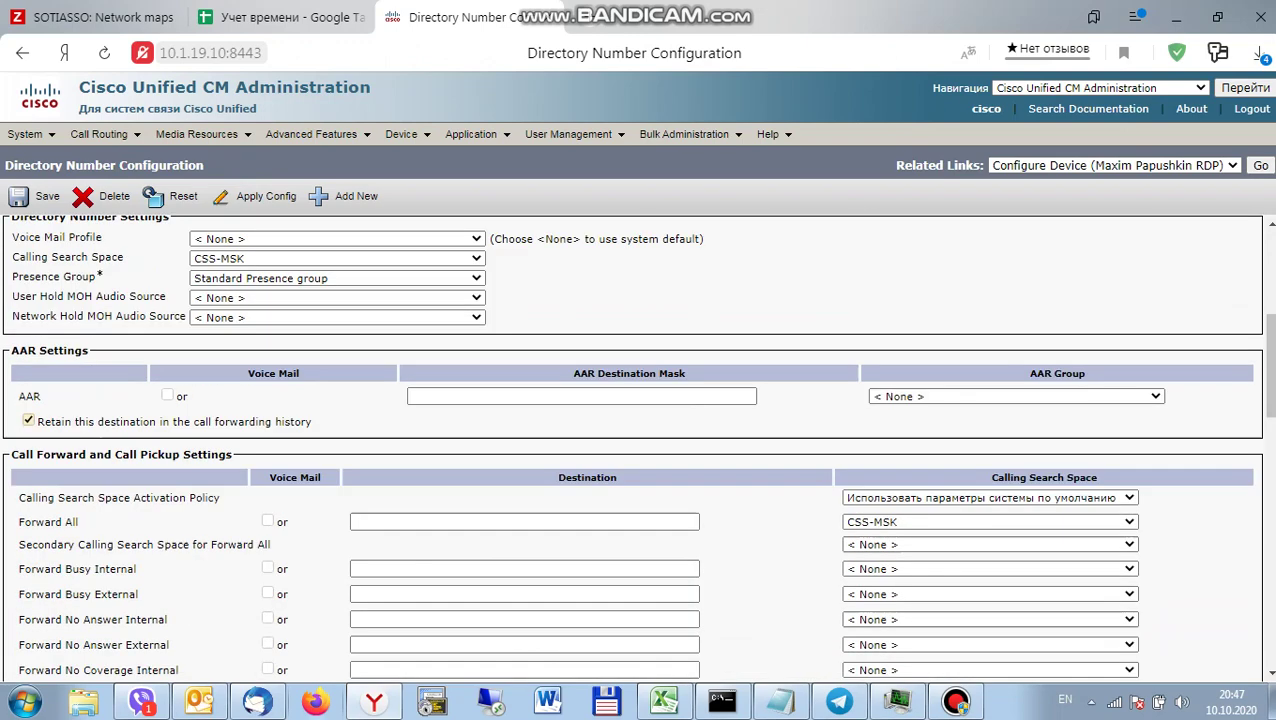
pyautogui.moveTo(232, 380); pyautogui.dragTo(128, 380)
pyautogui.click(171, 353)
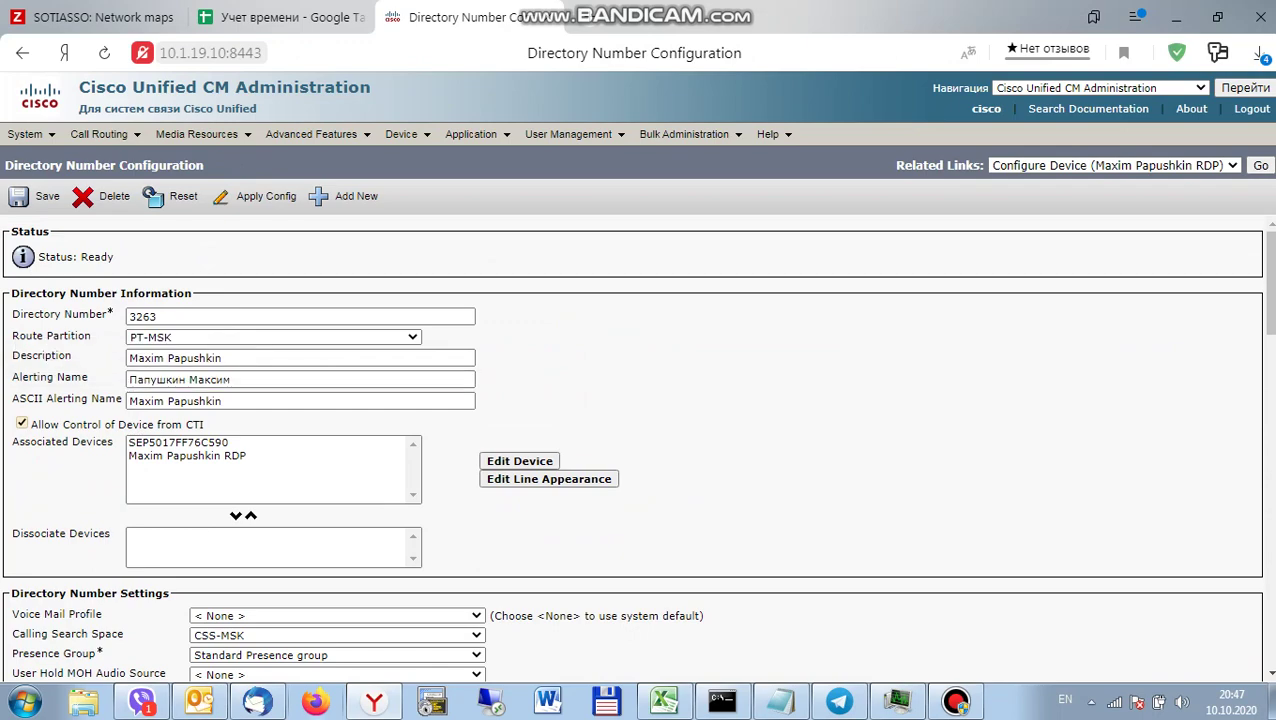
pyautogui.scroll(-15, 637, 447)
pyautogui.click(316, 438)
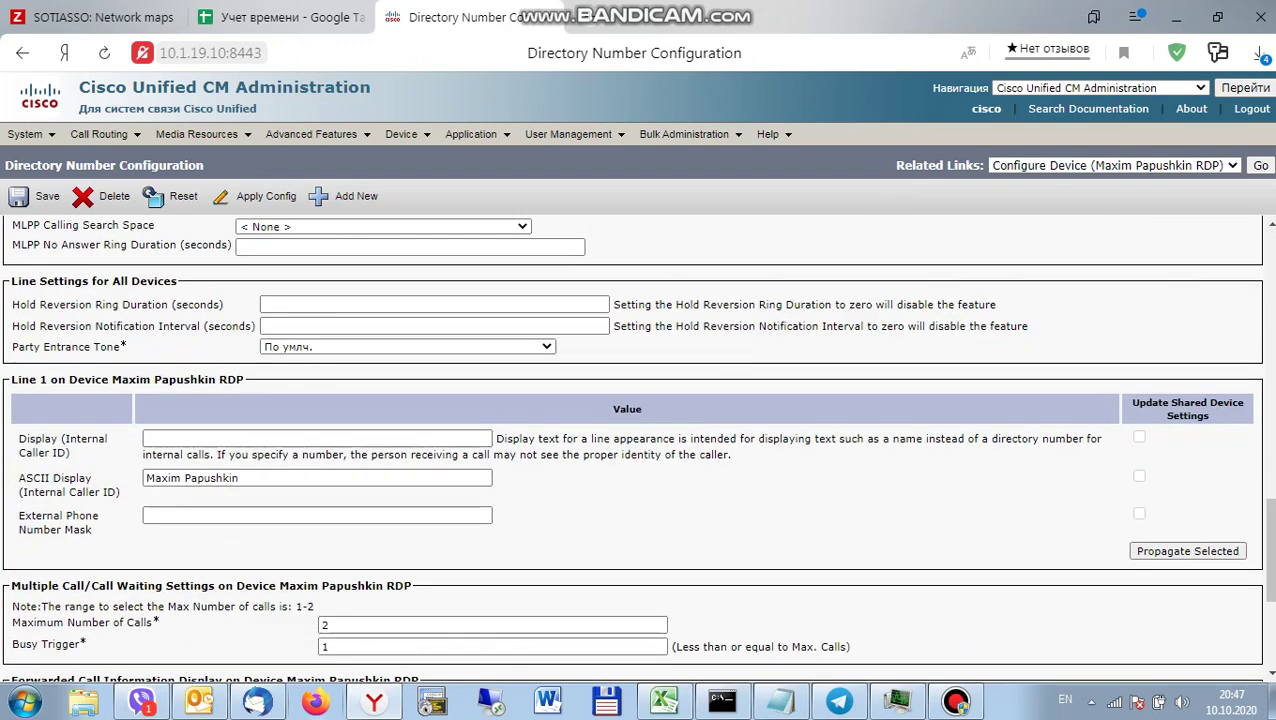
pyautogui.hotkey('ctrl', 'v')
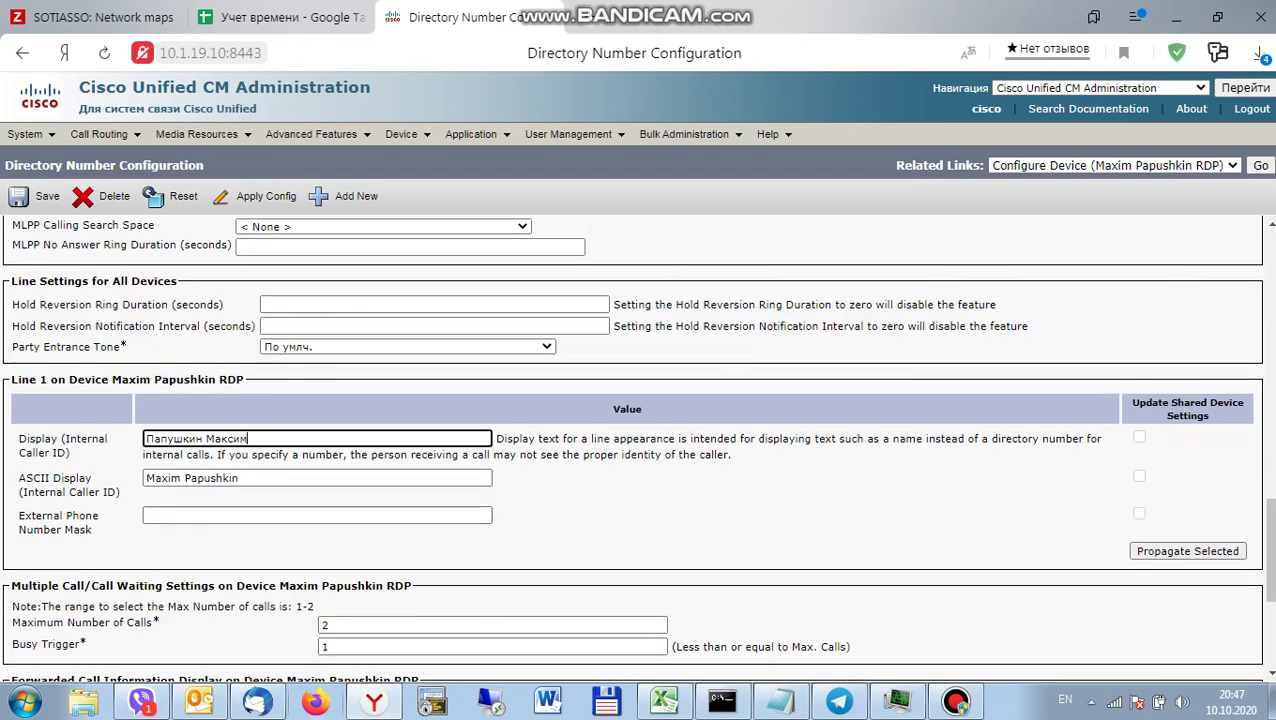
pyautogui.scroll(-5, 631, 448)
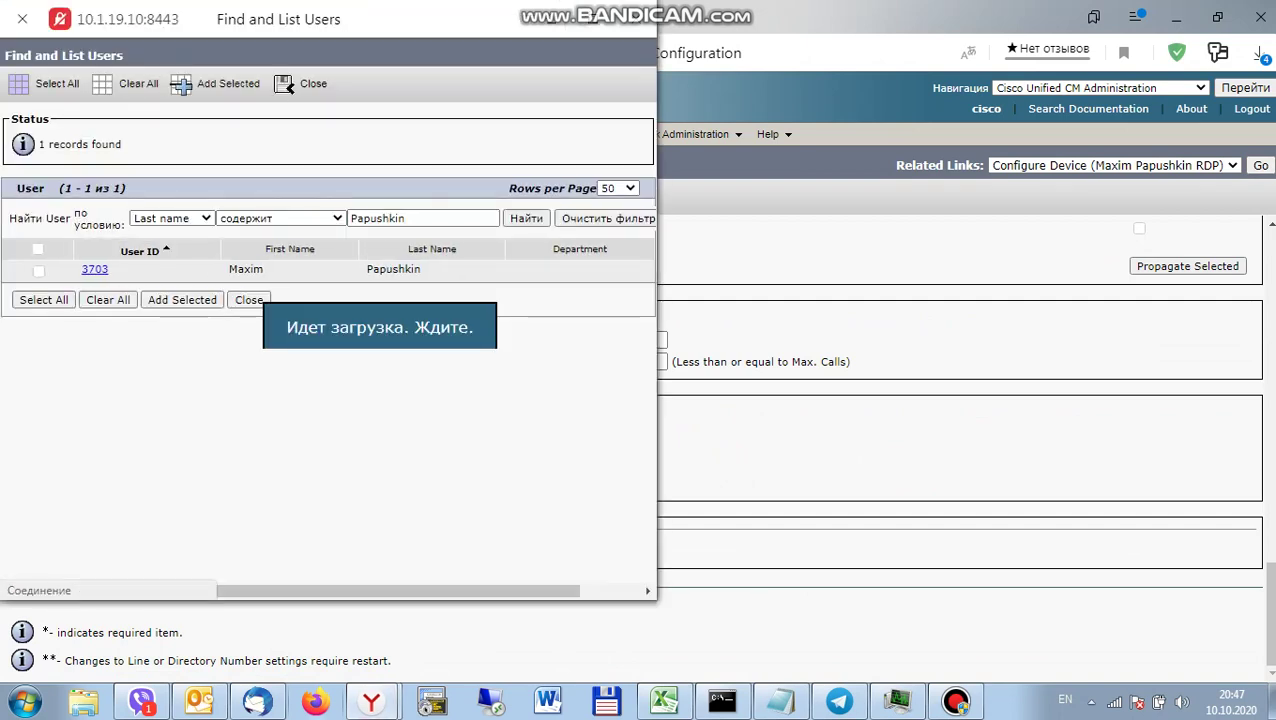
# Associate user 3703 with line 3263, then go back to the profile to add a remote destination.
pyautogui.click(38, 270)
pyautogui.click(182, 300)
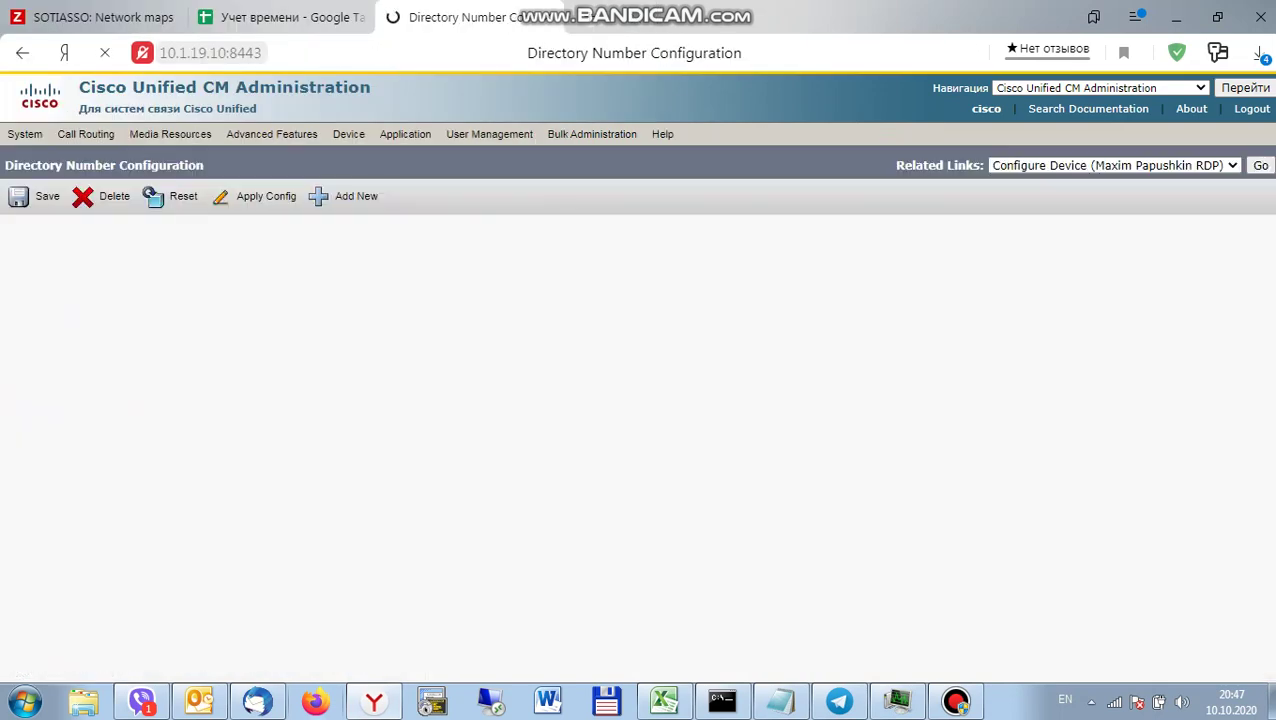
pyautogui.scroll(-15, 632, 447)
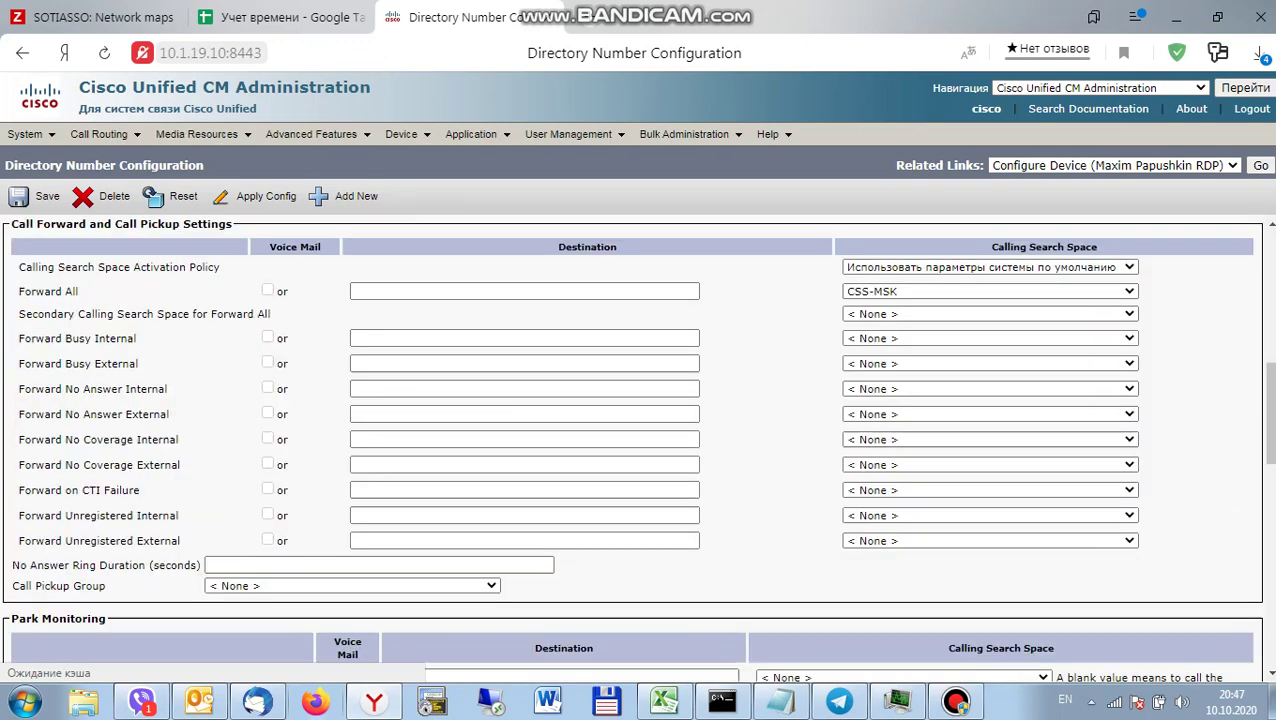
pyautogui.scroll(-2, 925, 684)
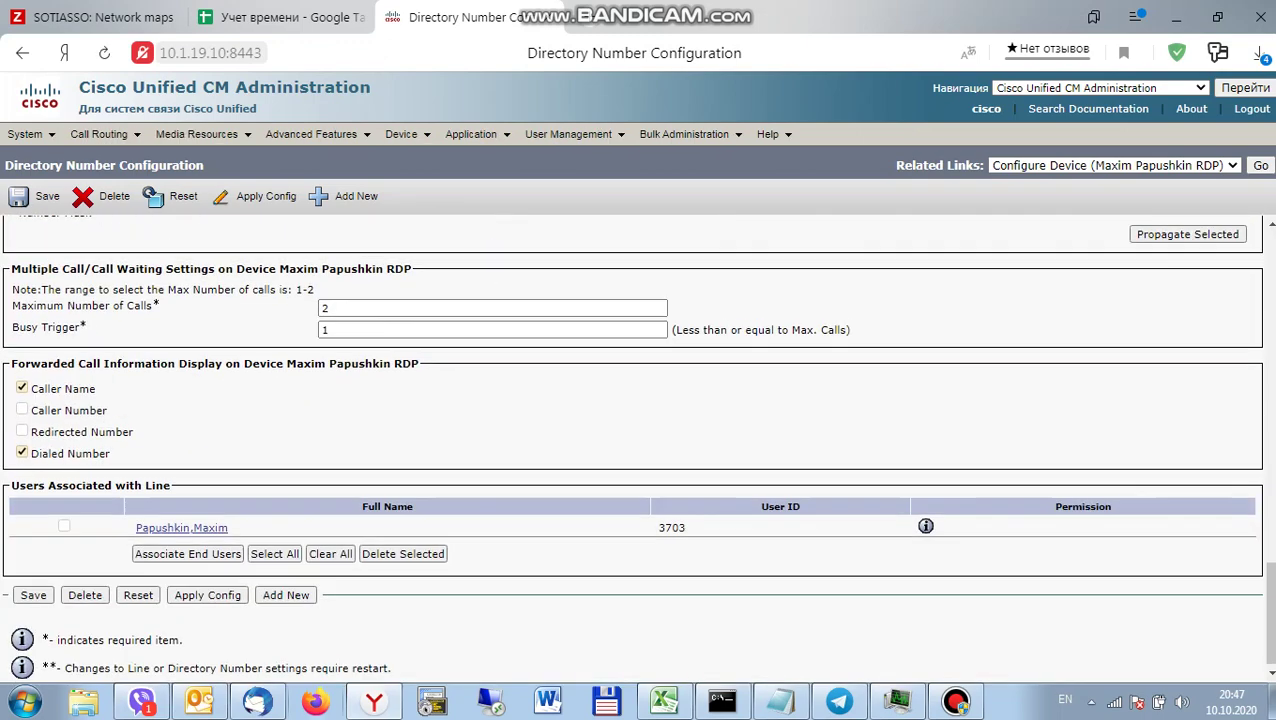
pyautogui.scroll(2, 925, 684)
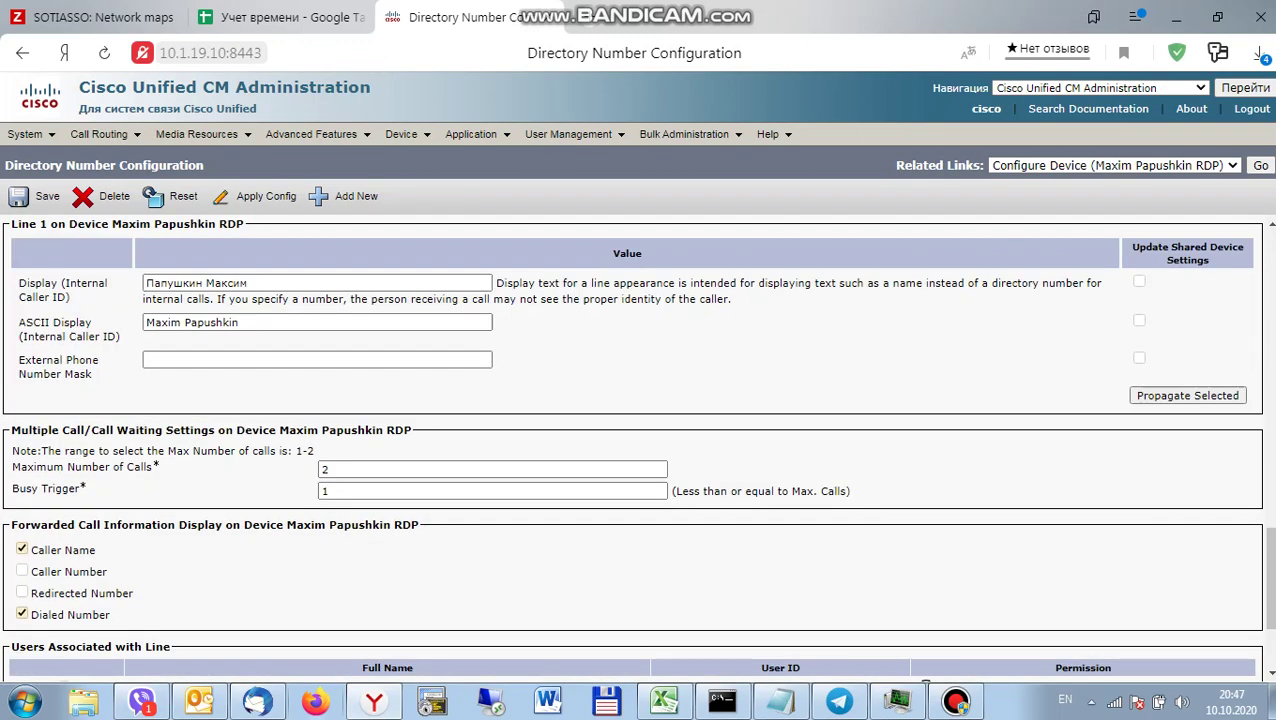
pyautogui.scroll(-2, 925, 684)
pyautogui.scroll(15, 925, 684)
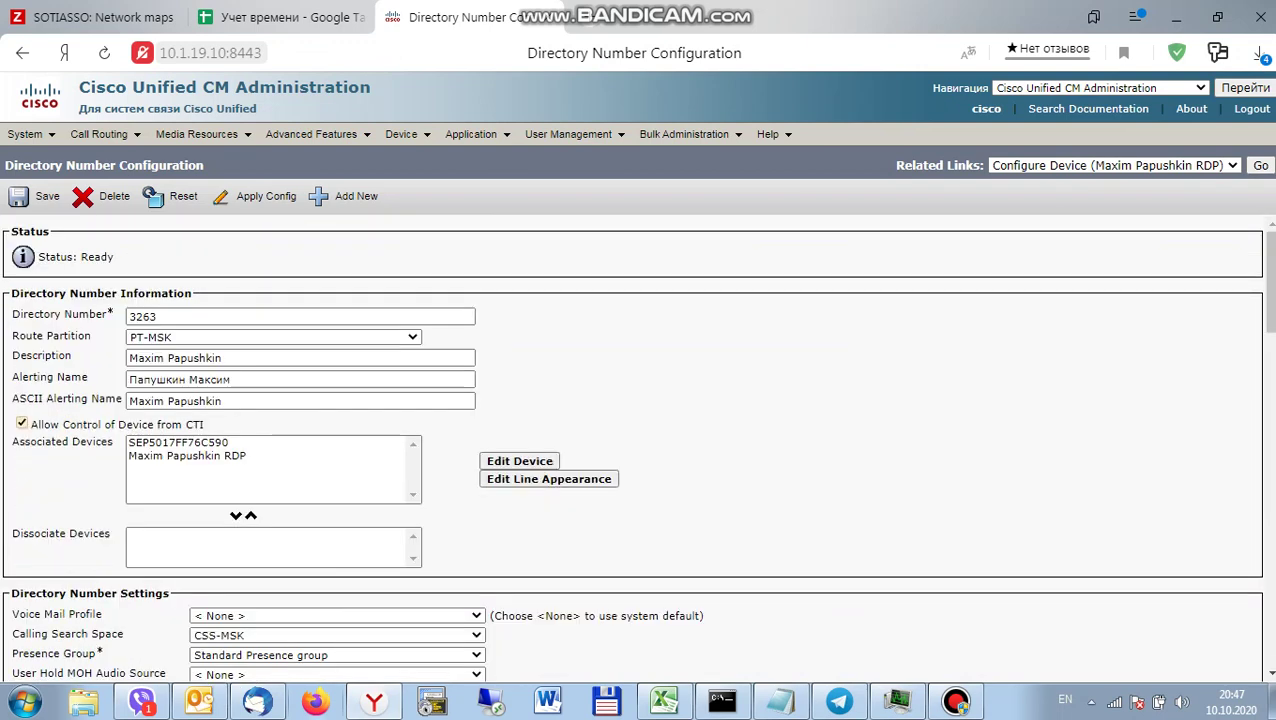
pyautogui.click(1260, 165)
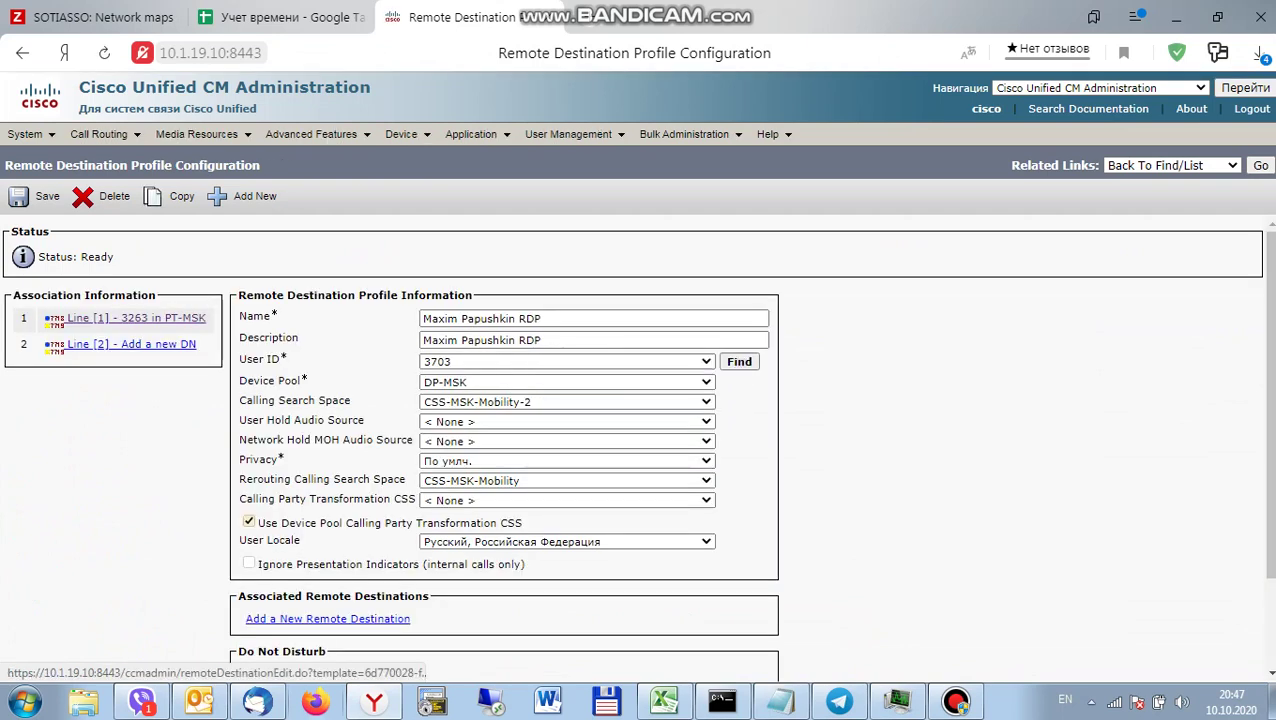
pyautogui.click(327, 618)
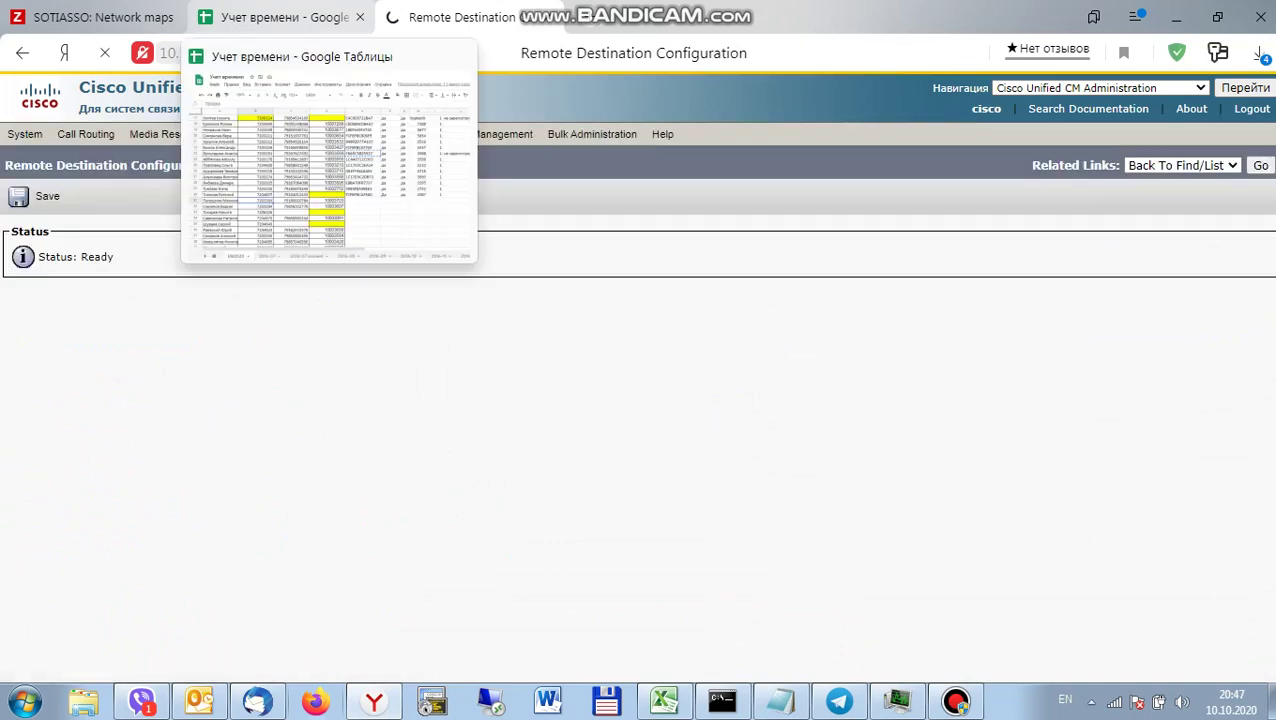
# Copy the mobile number in C31 of the EM2020 sheet and go back to the Cisco tab.
pyautogui.click(275, 17)
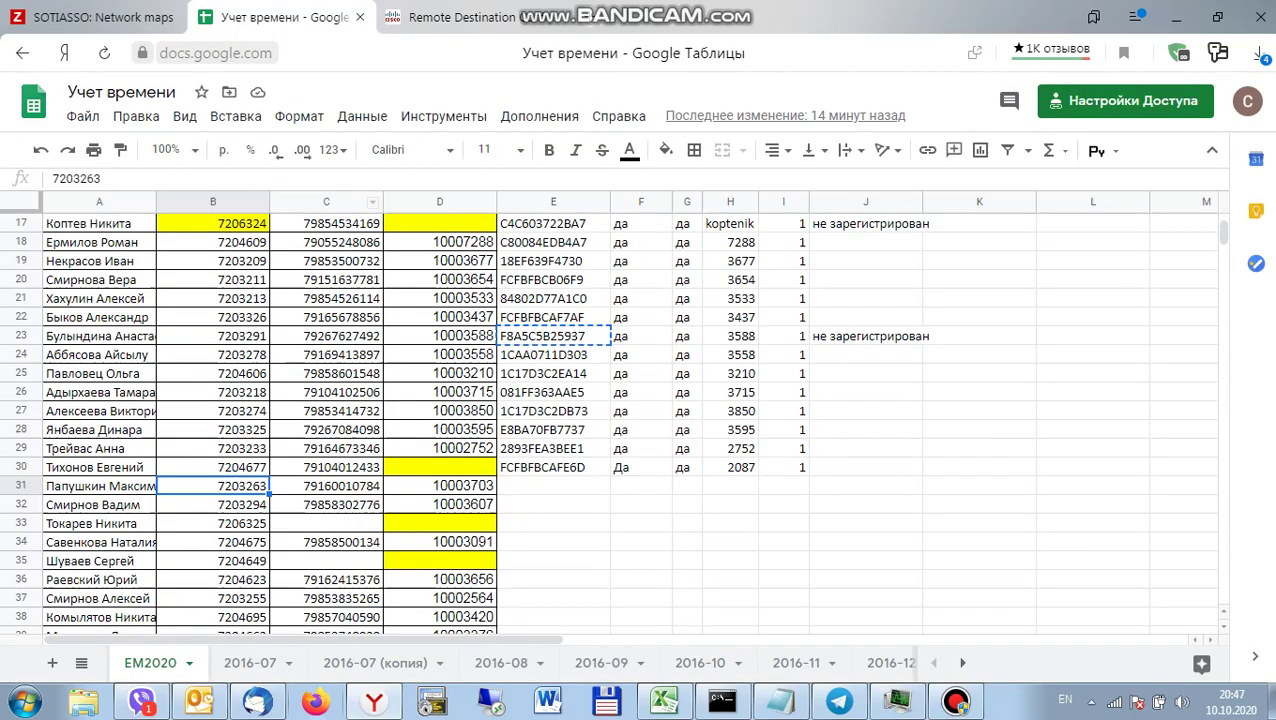
pyautogui.click(326, 486)
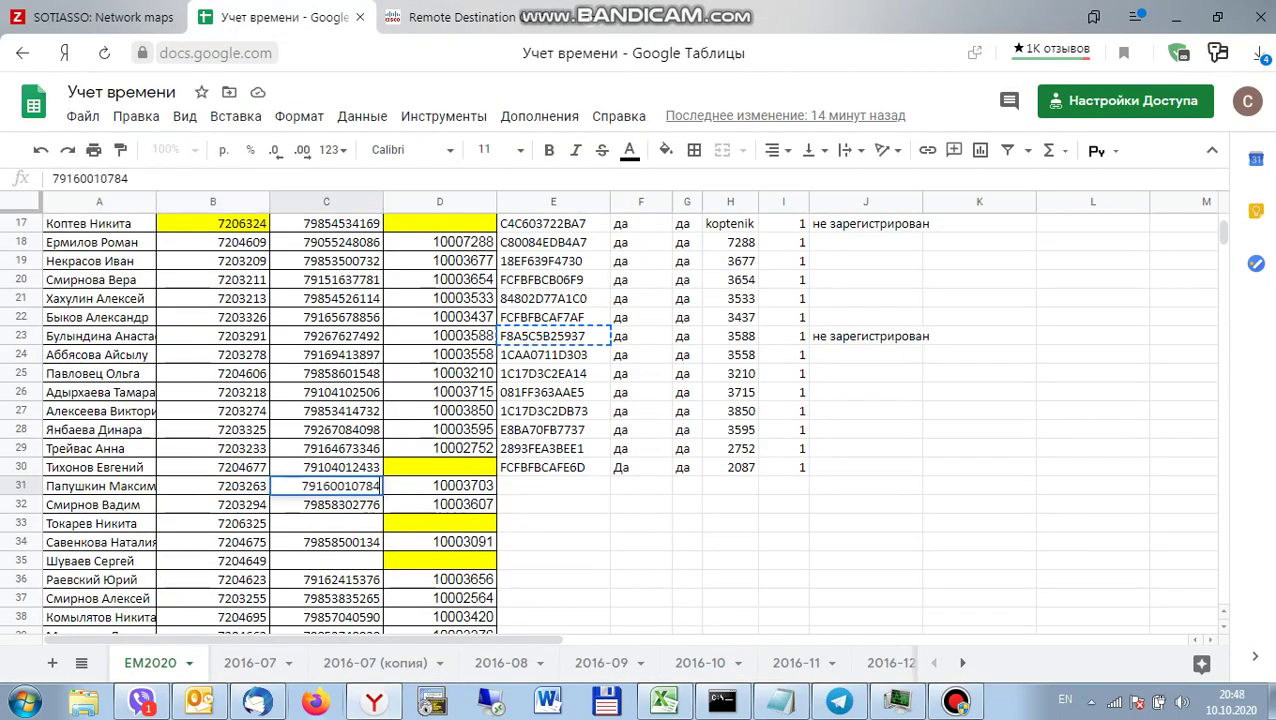
pyautogui.doubleClick(340, 486)
pyautogui.hotkey('ctrl', 'c')
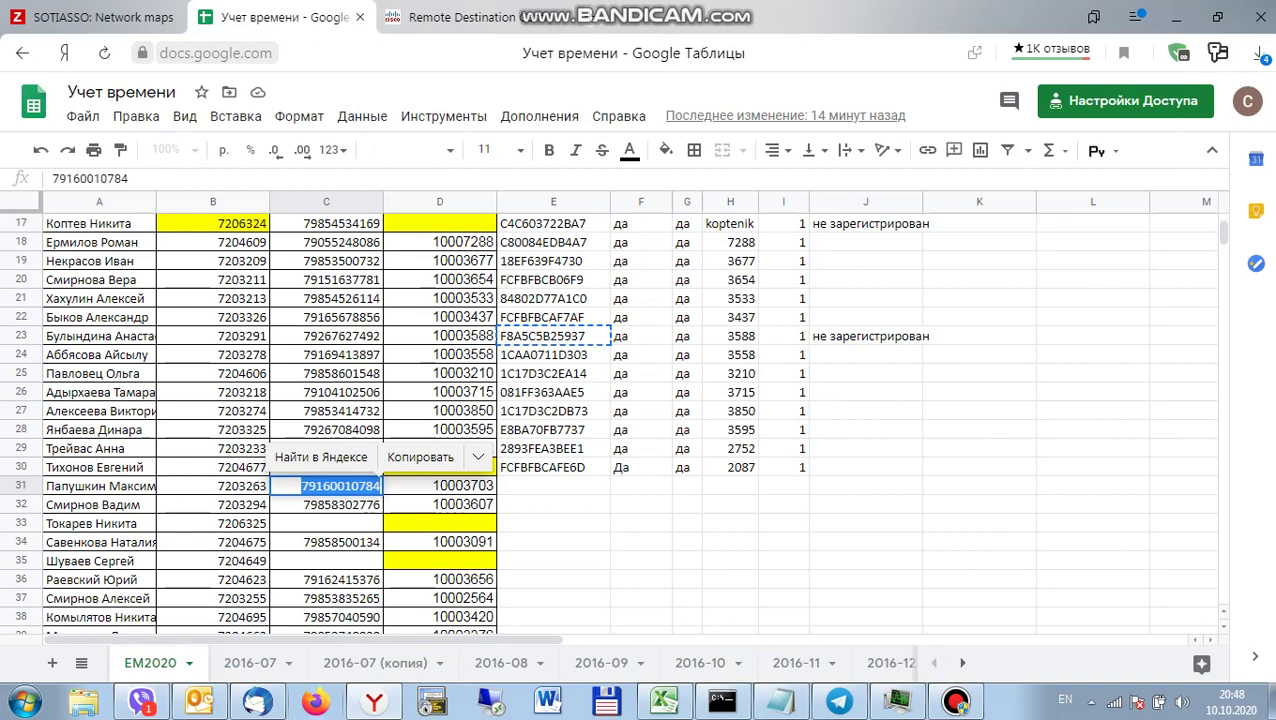
pyautogui.click(420, 20)
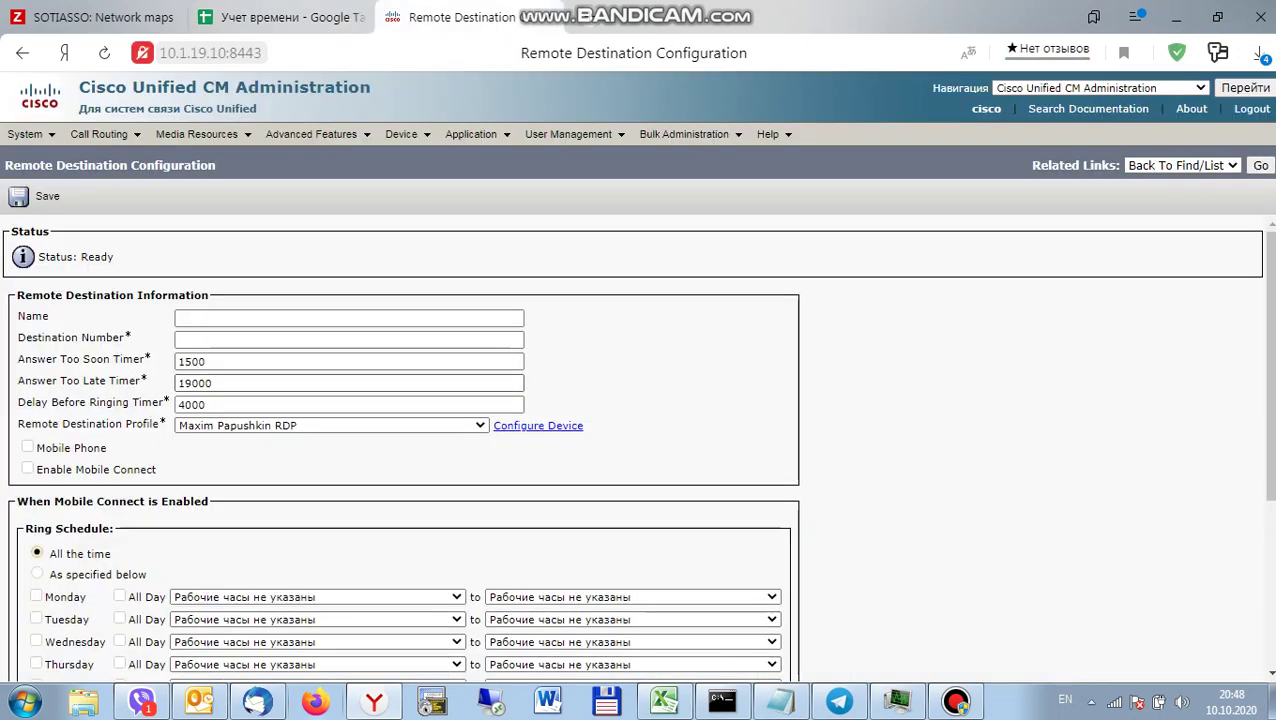
# Enter the destination number as prefix 98 followed by the pasted mobile number.
pyautogui.click(349, 339)
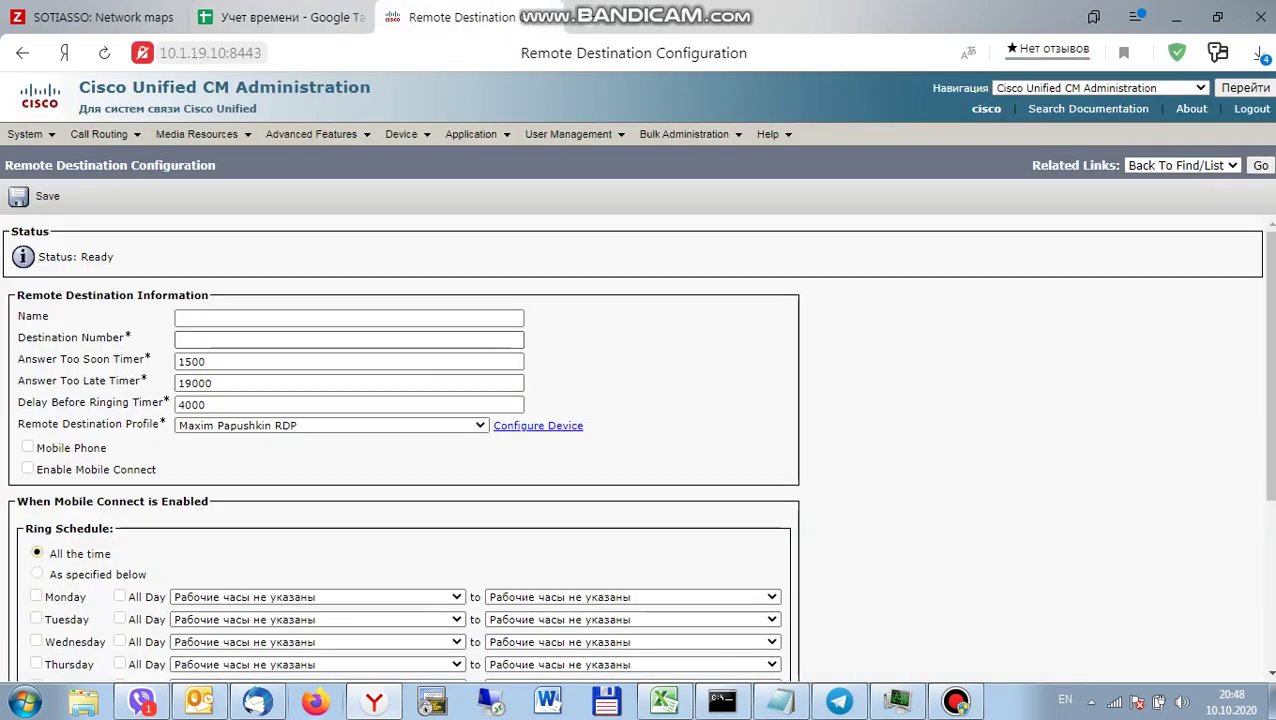
pyautogui.write('98')
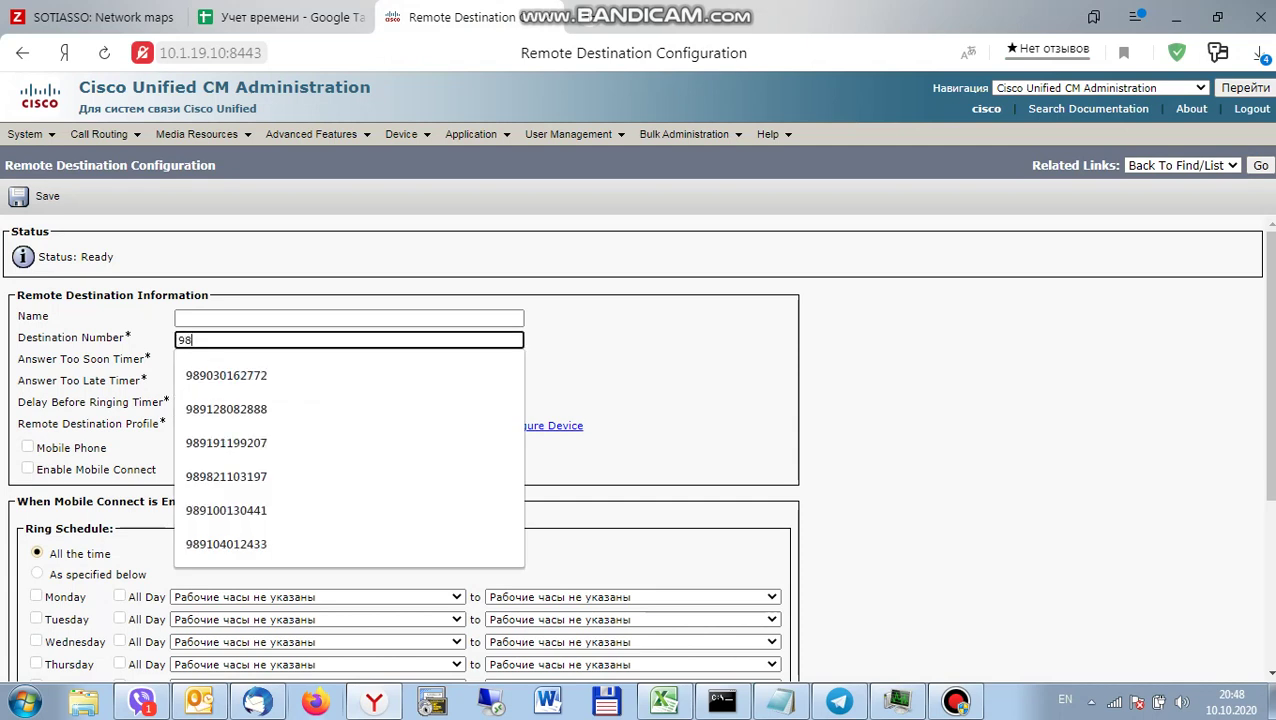
pyautogui.hotkey('ctrl', 'v')
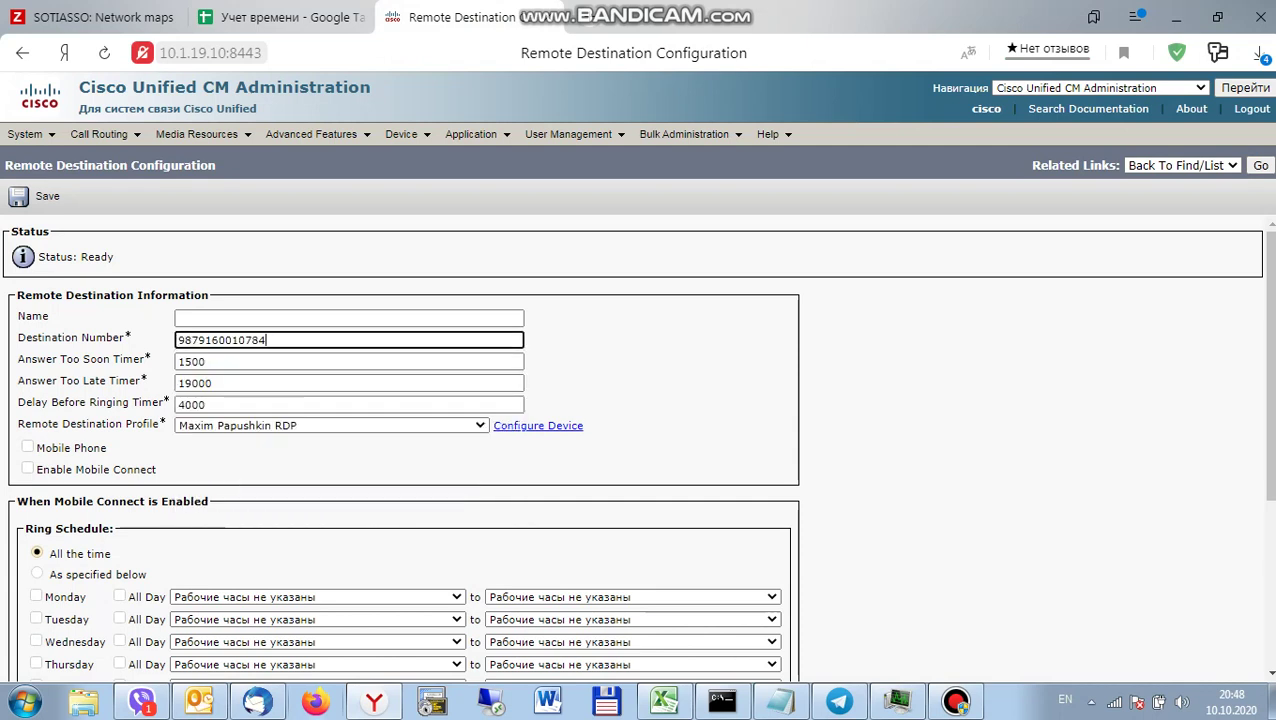
pyautogui.press('BackSpace')
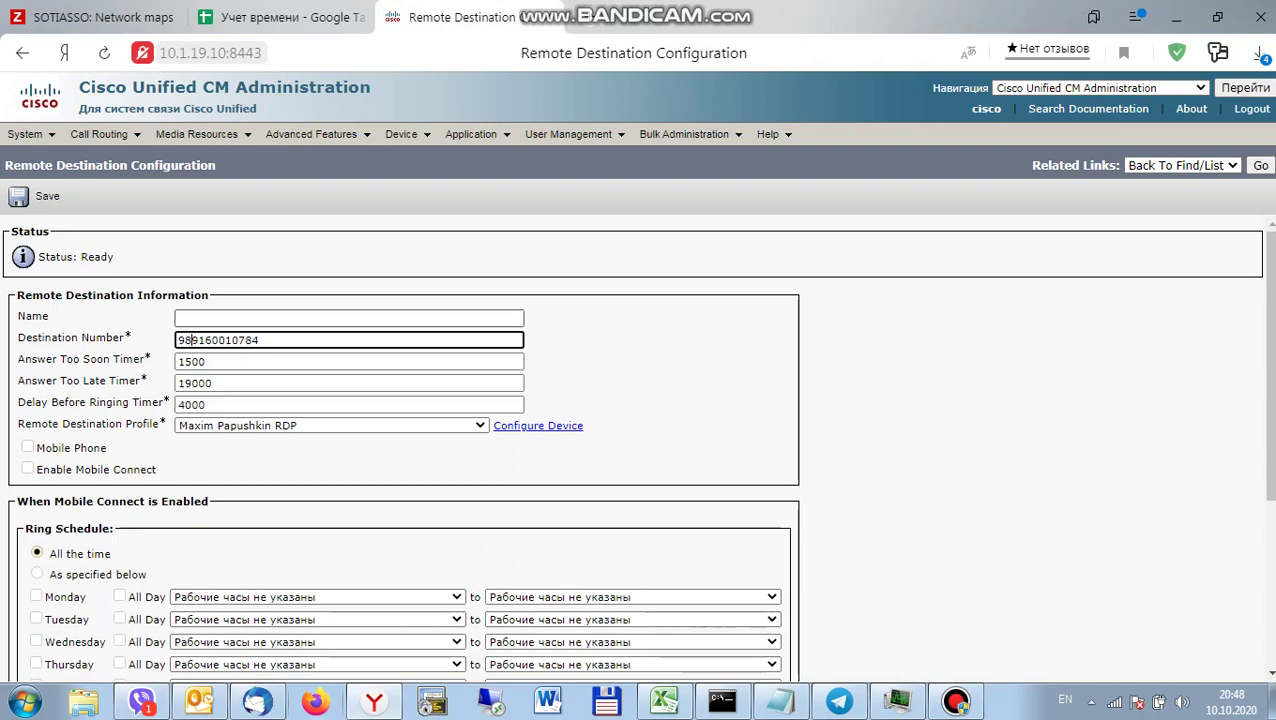
# Fill the destination name from the profile-based suggestion, trimmed so it ends in RD.
pyautogui.click(348, 317)
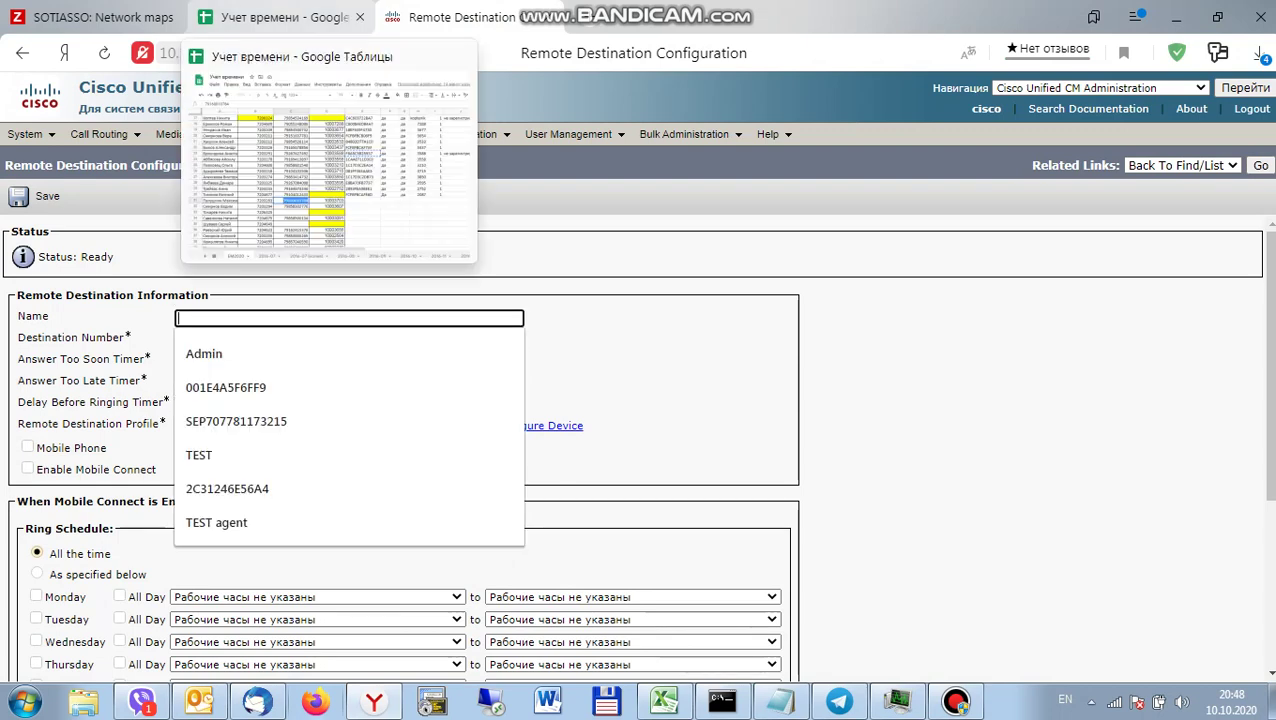
pyautogui.click(275, 17)
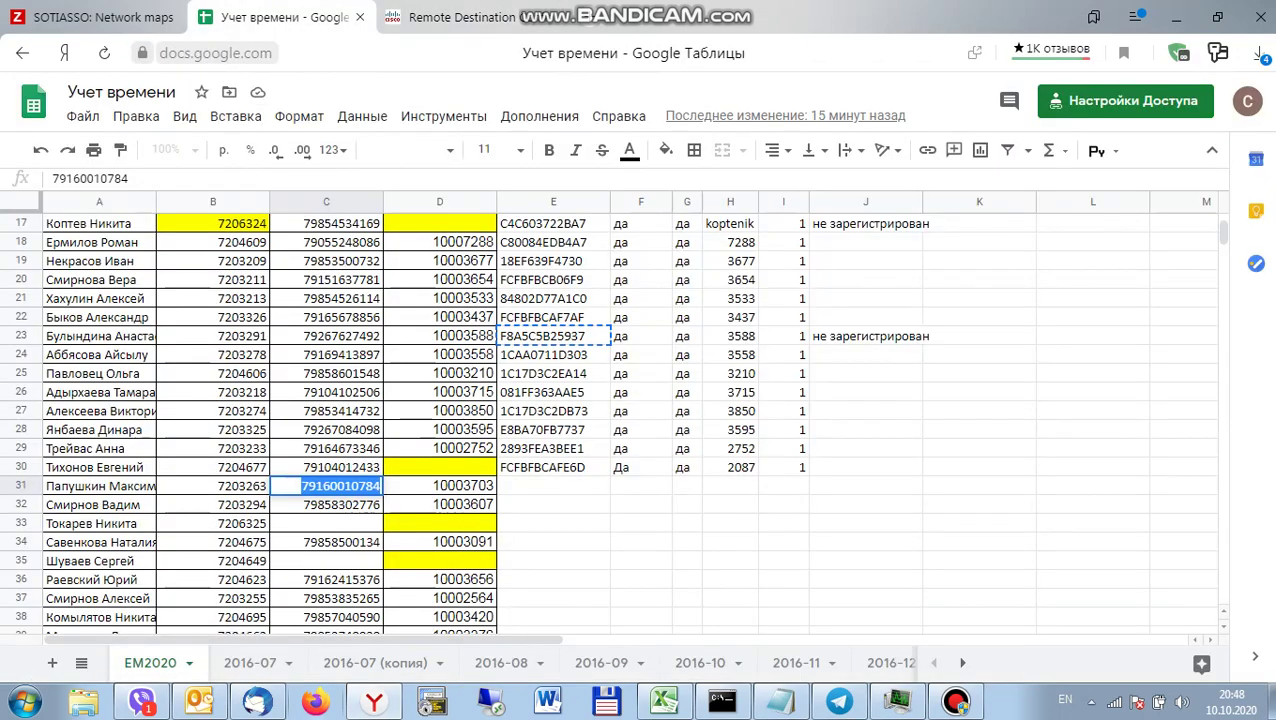
pyautogui.click(450, 17)
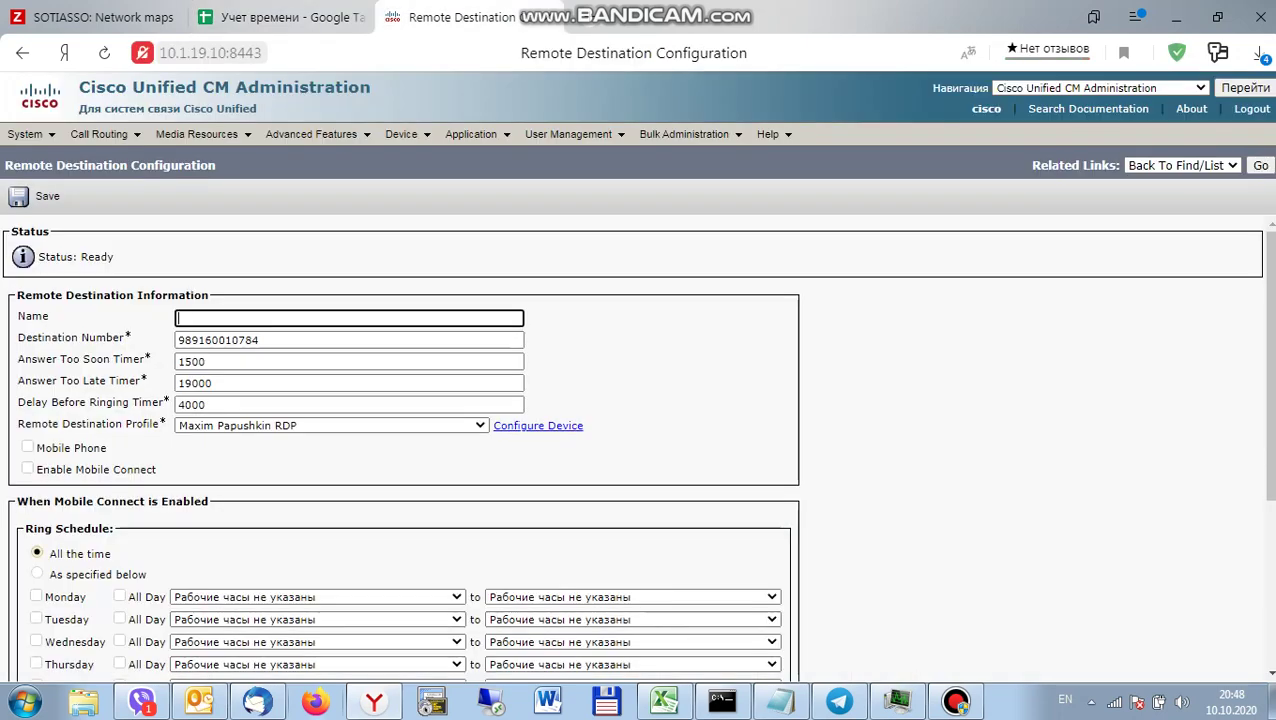
pyautogui.write('Ma')
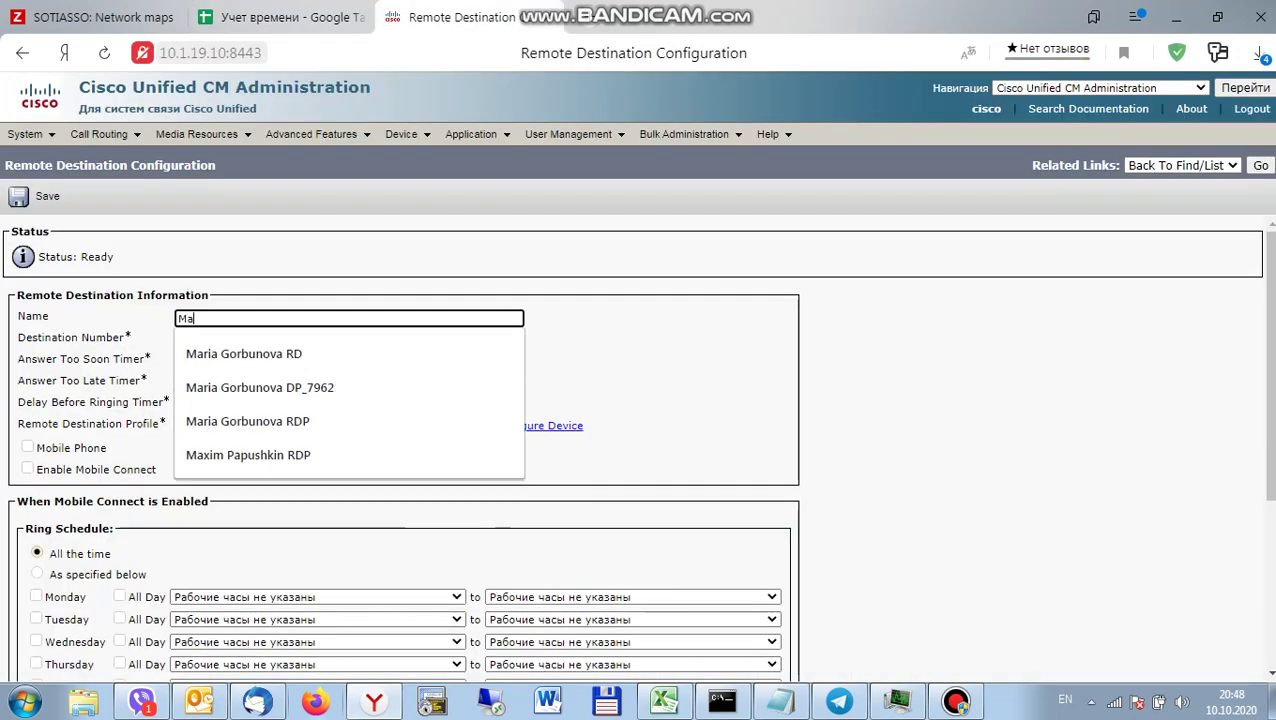
pyautogui.press('Down')
pyautogui.press('Down')
pyautogui.press('Down')
pyautogui.press('Down')
pyautogui.press('Return')
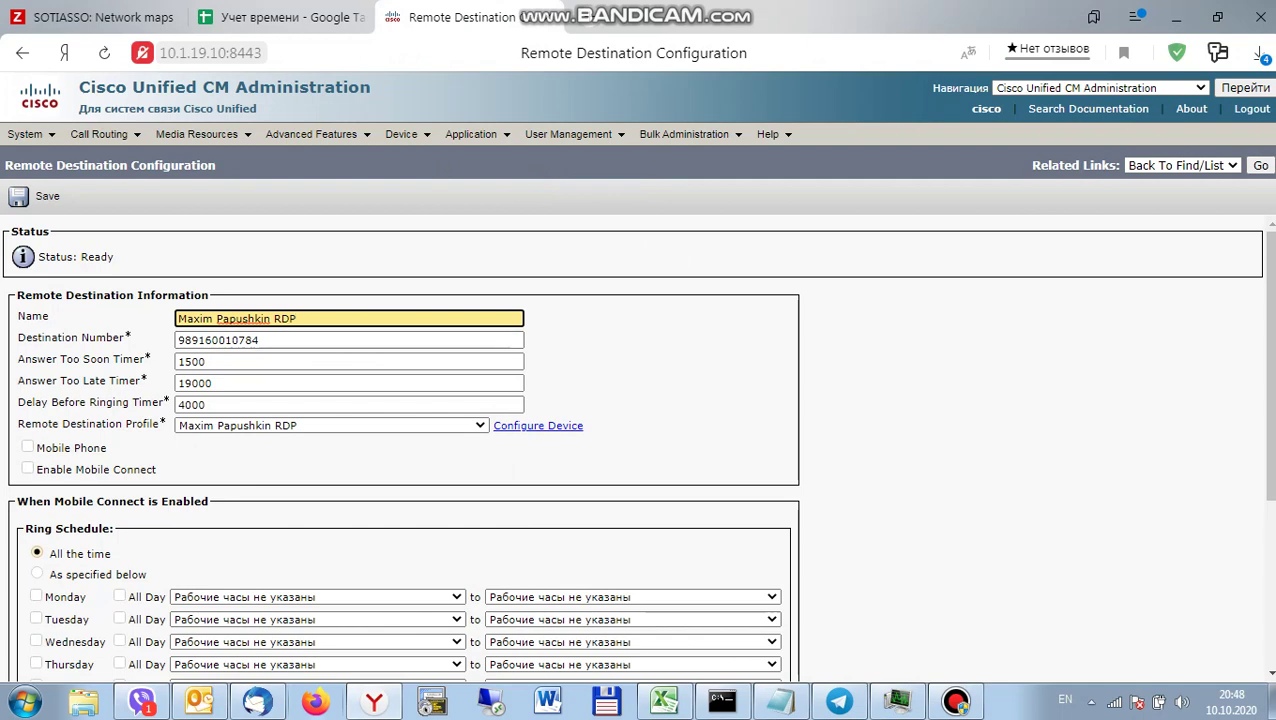
pyautogui.press('BackSpace')
pyautogui.press('Escape')
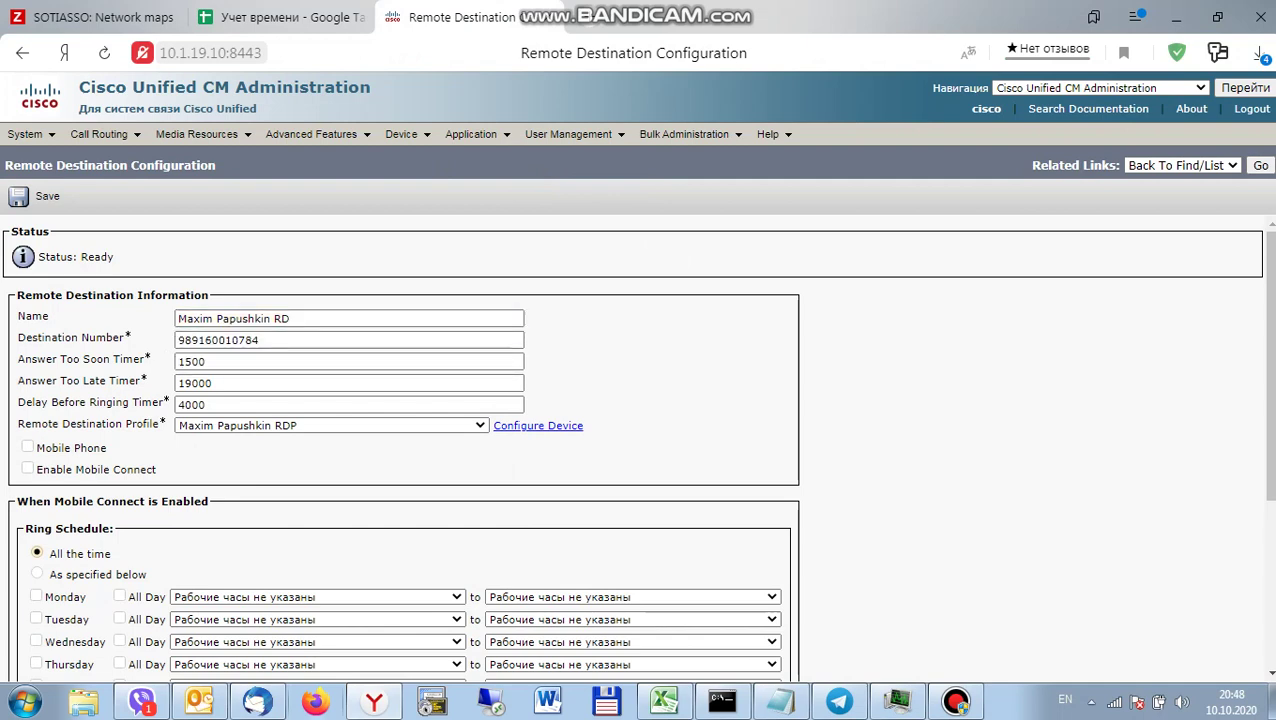
# Tick Mobile Phone and Enable Mobile Connect, then save the remote destination.
pyautogui.click(27, 447)
pyautogui.click(27, 469)
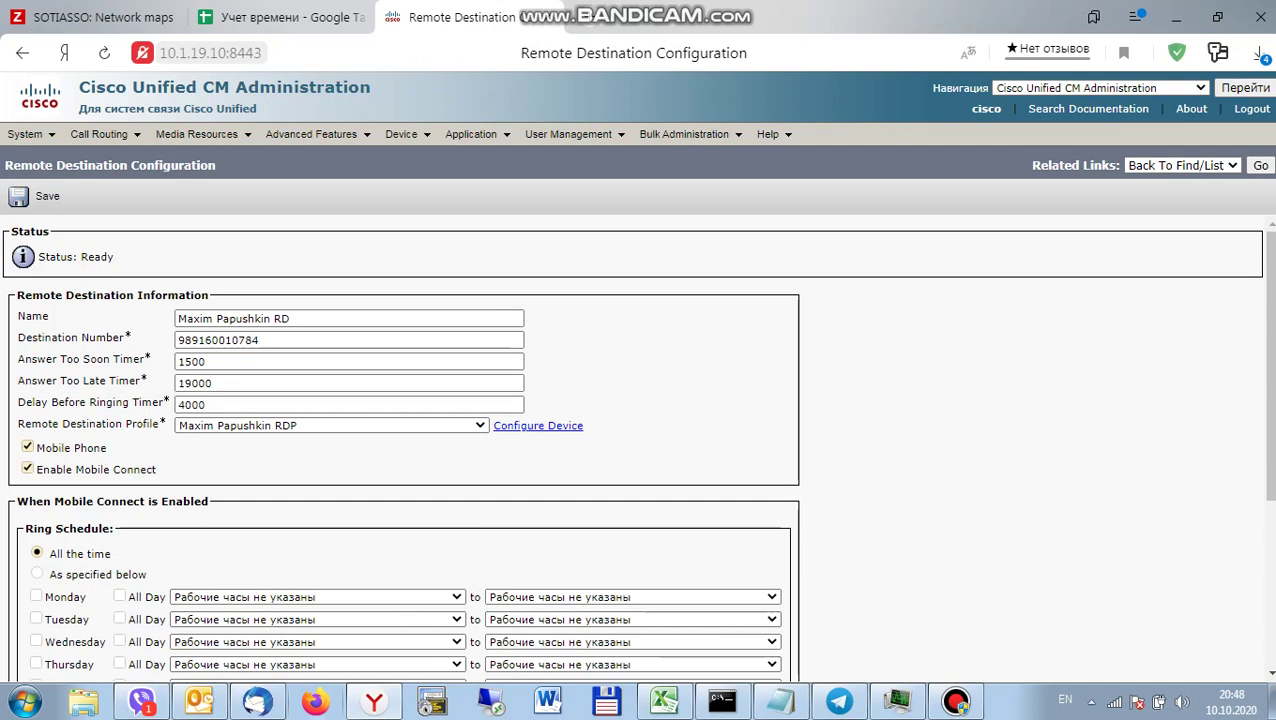
pyautogui.click(47, 196)
pyautogui.press('Return')
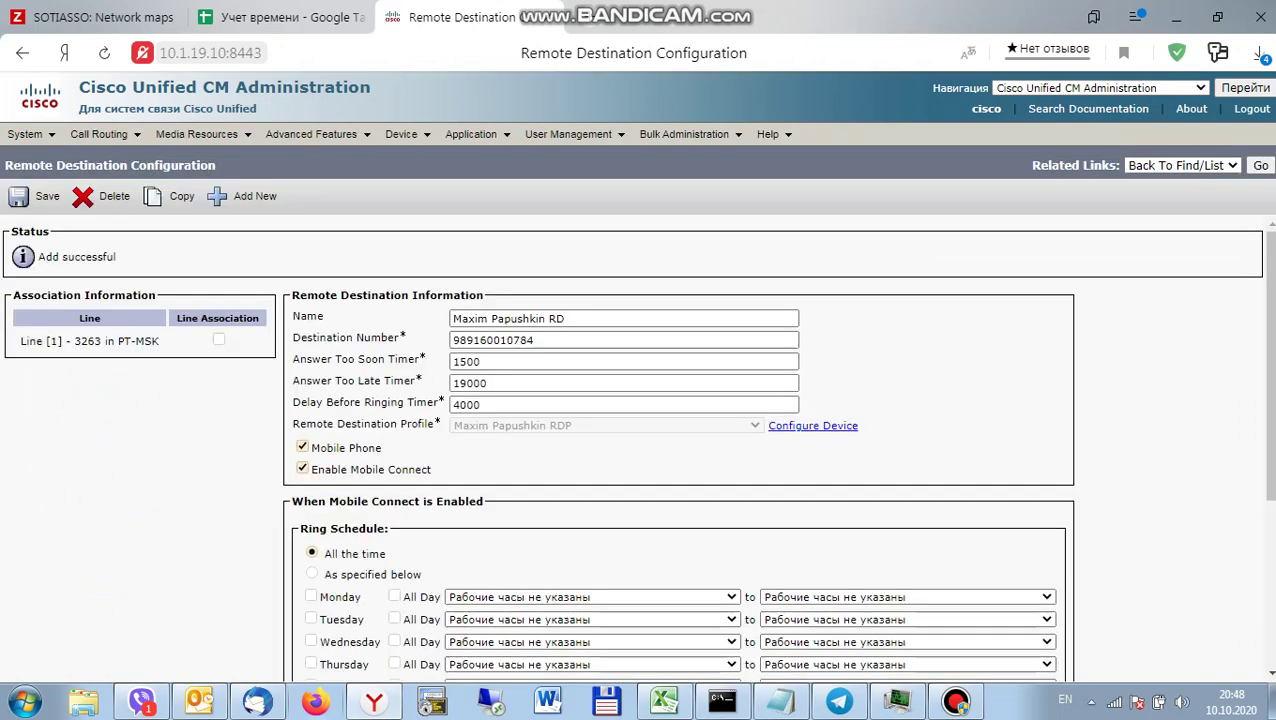
# Associate the remote destination with line 3263 and save again.
pyautogui.click(218, 340)
pyautogui.scroll(-5, 640, 440)
pyautogui.click(33, 615)
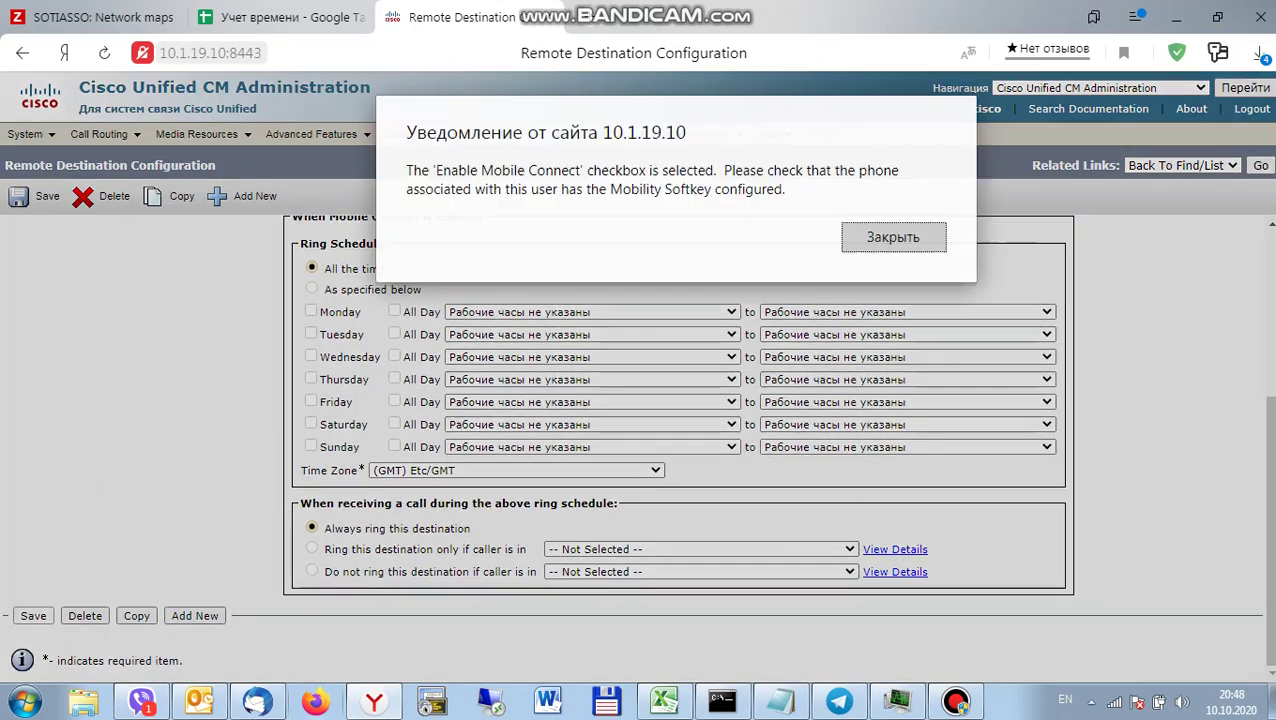
pyautogui.press('Return')
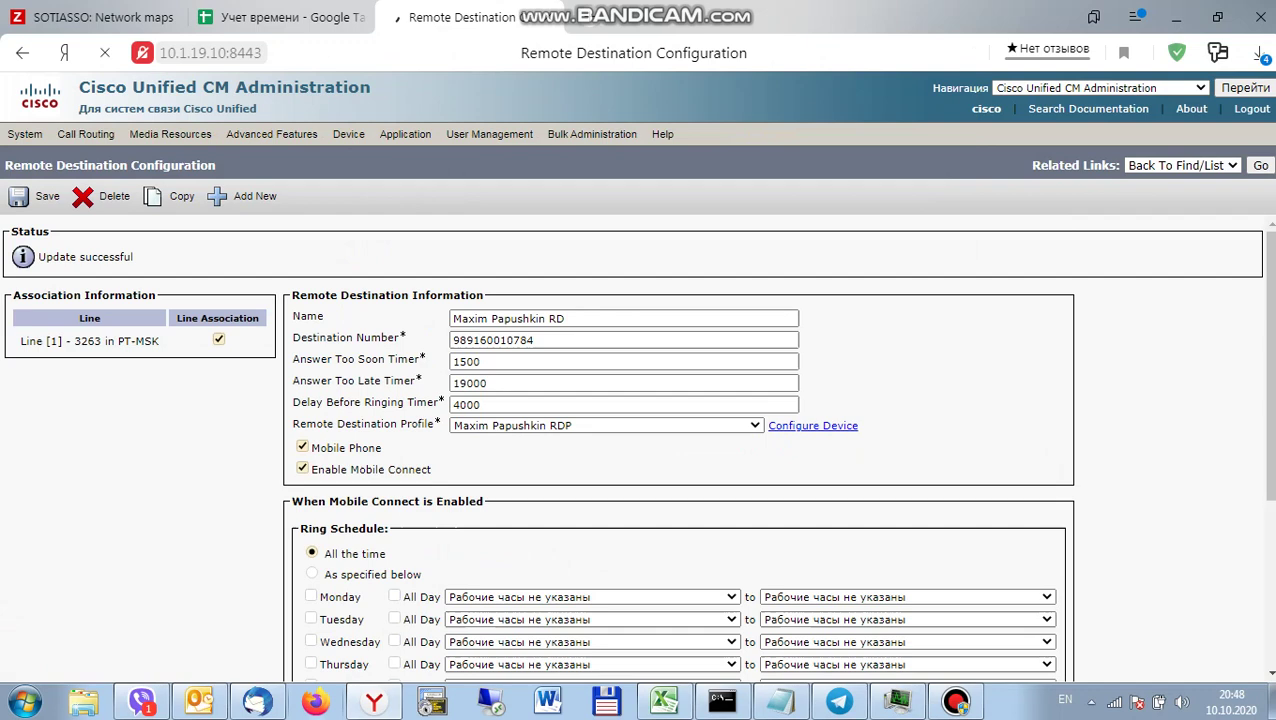
# Copy the owner's name from the 3263 phone in the Device > Phone list.
pyautogui.moveTo(418, 134)
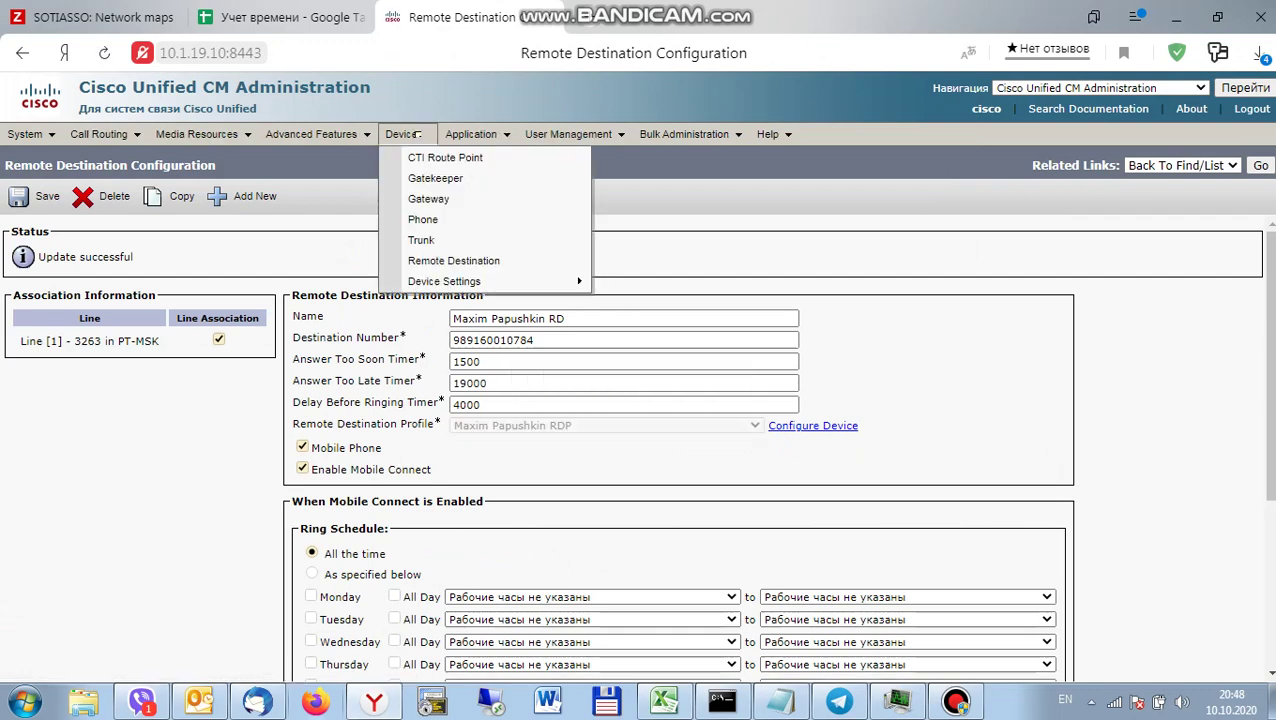
pyautogui.click(430, 220)
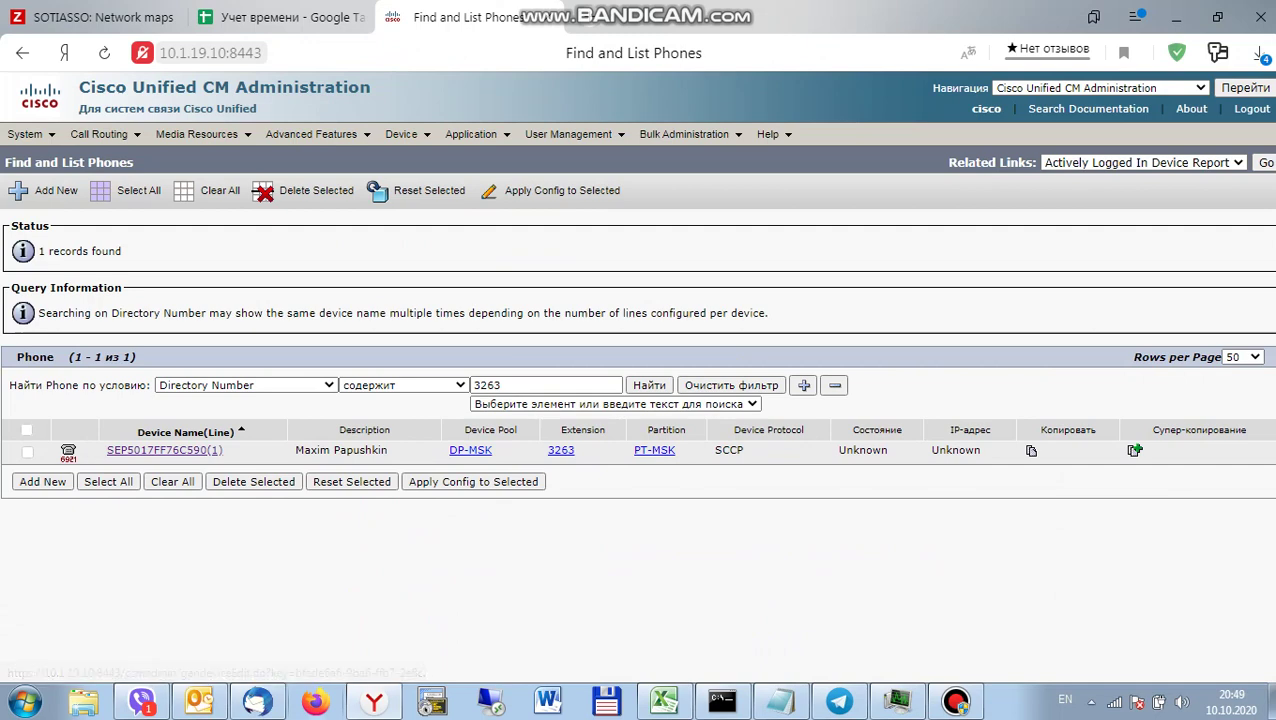
pyautogui.moveTo(390, 450); pyautogui.dragTo(293, 450)
pyautogui.hotkey('ctrl', 'c')
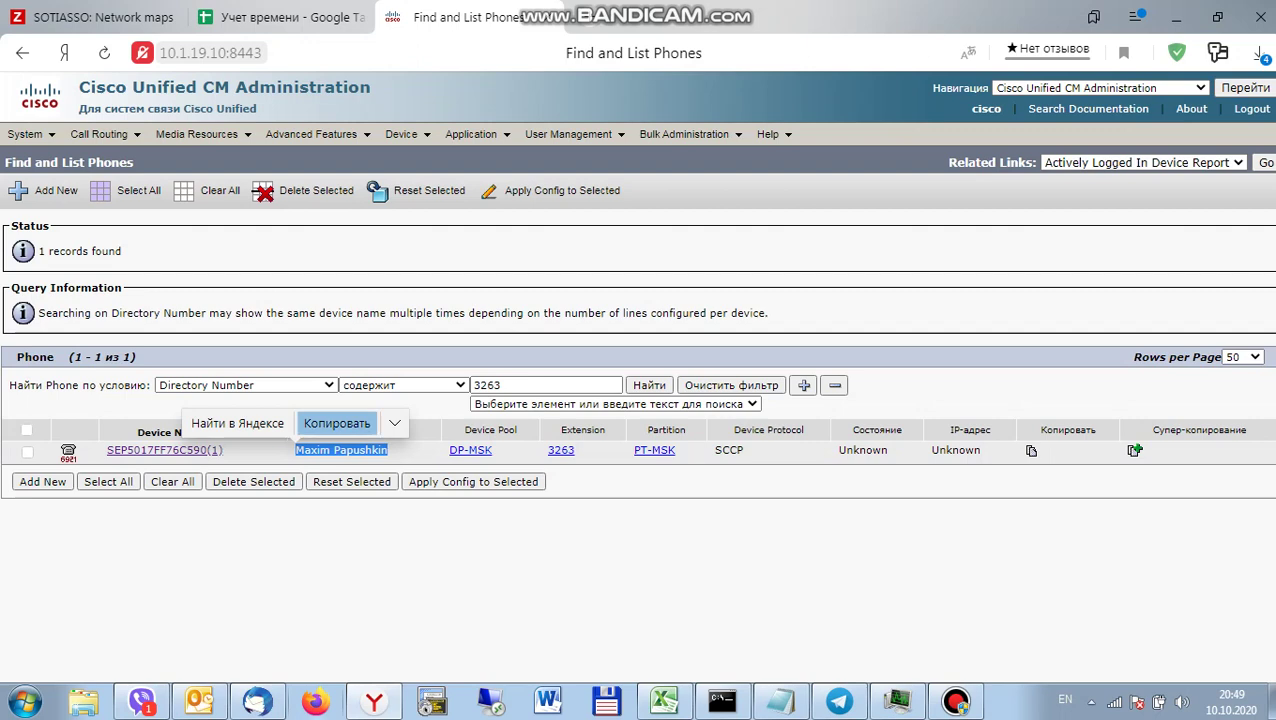
pyautogui.click(337, 423)
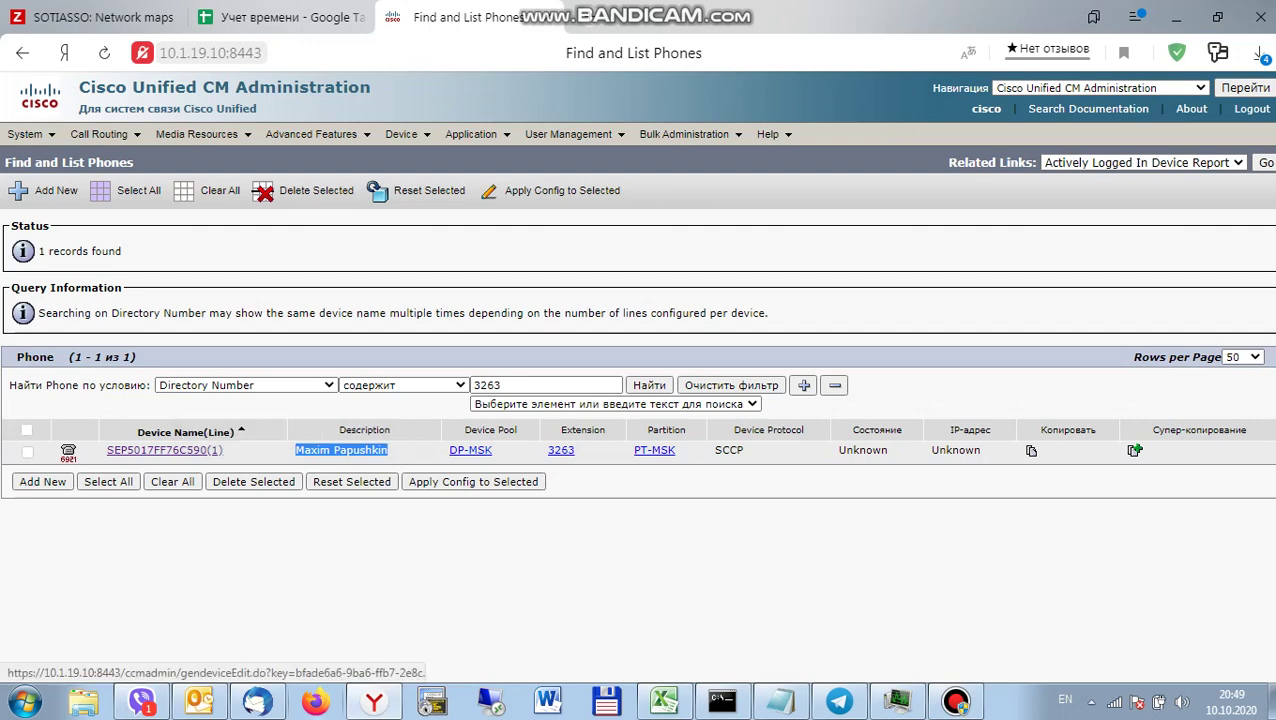
# Open the Device Profile list under Device Settings and browse its 38 profiles.
pyautogui.moveTo(401, 134)
pyautogui.moveTo(570, 282)
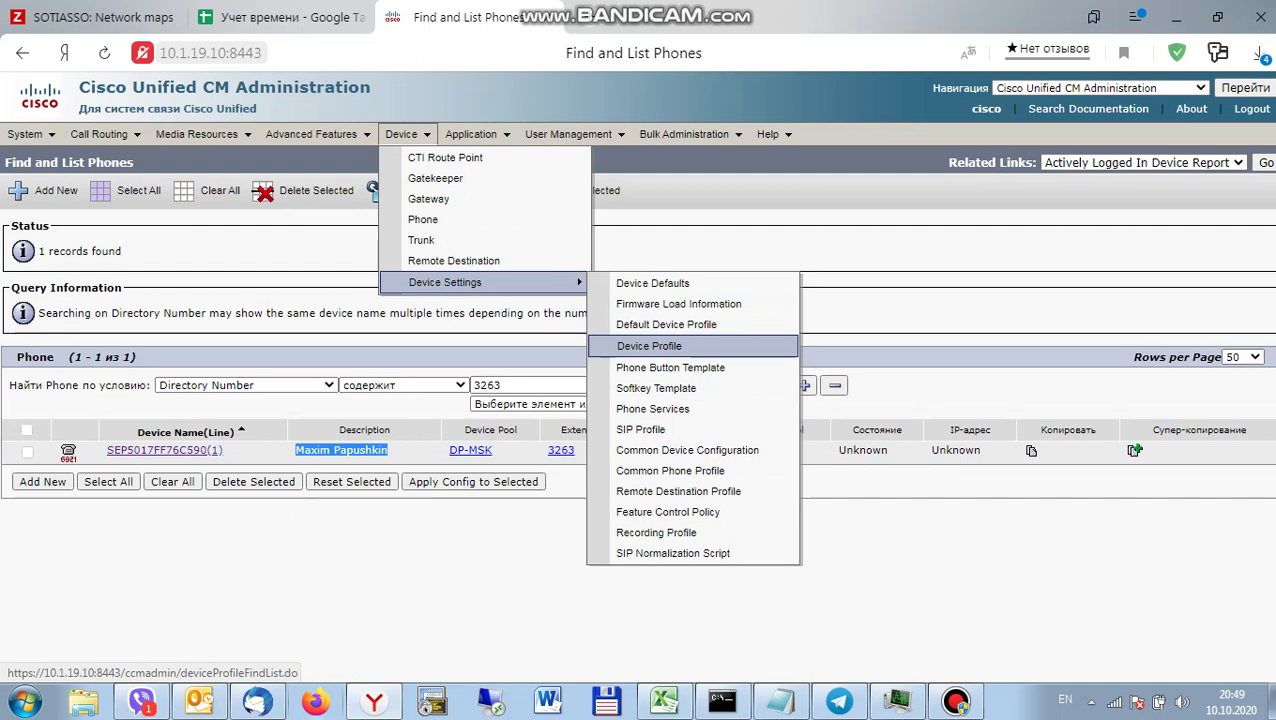
pyautogui.click(649, 346)
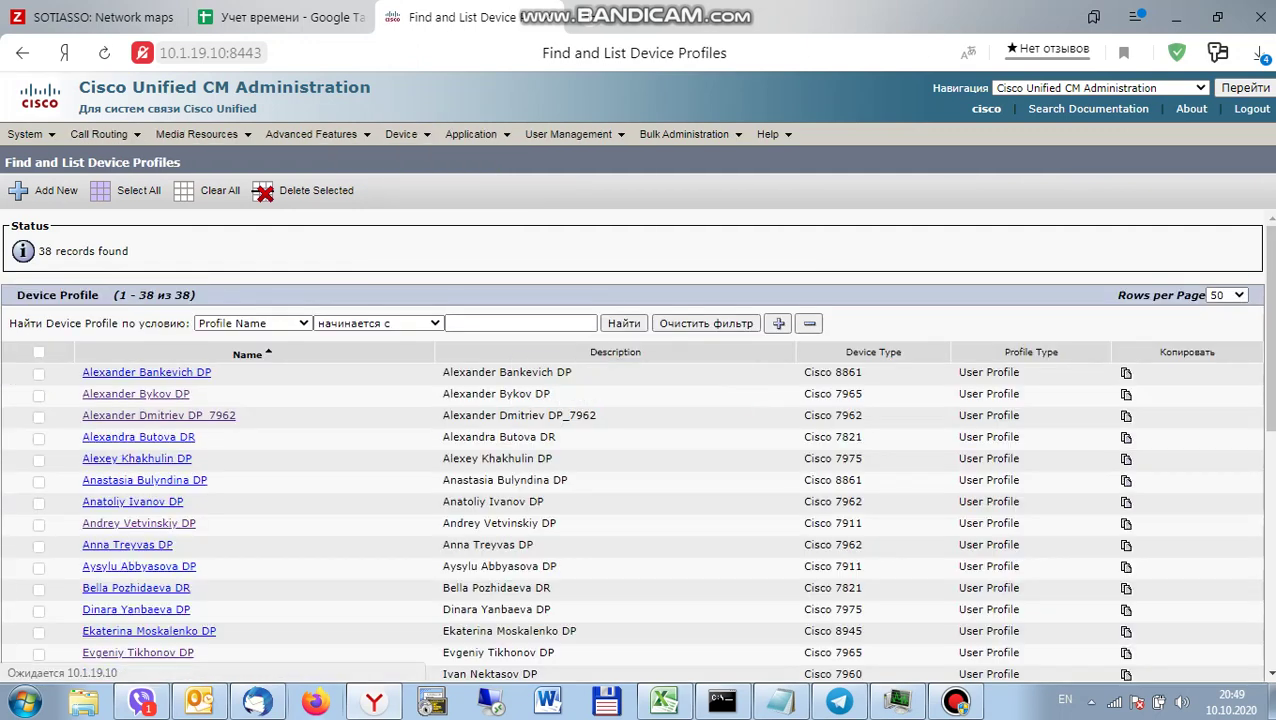
pyautogui.scroll(-2, 638, 445)
pyautogui.scroll(-4, 638, 445)
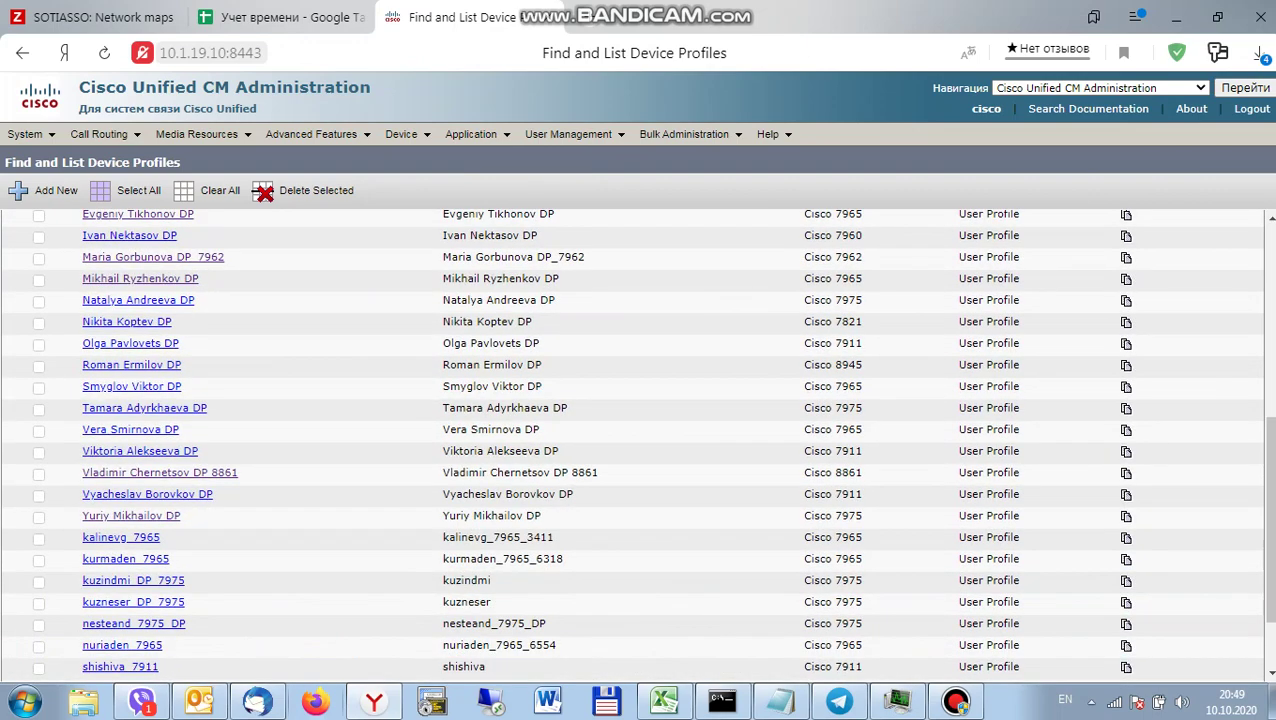
pyautogui.scroll(3, 638, 445)
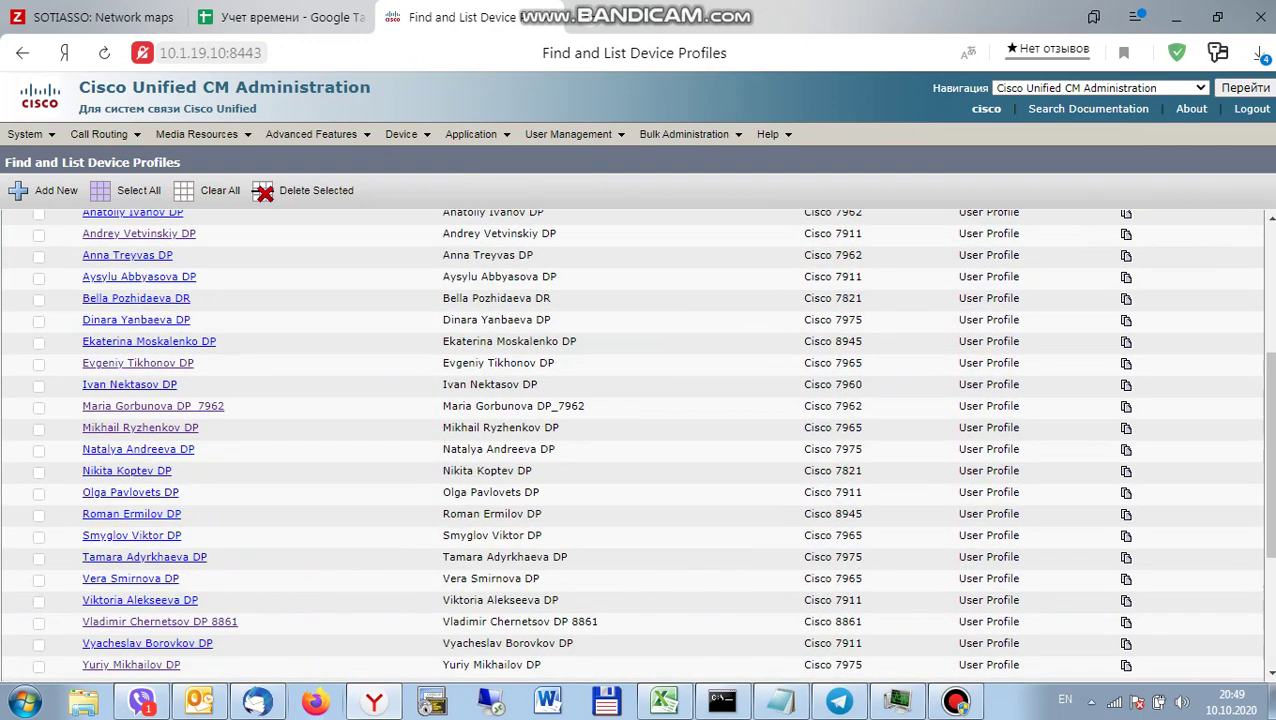
pyautogui.scroll(4, 638, 445)
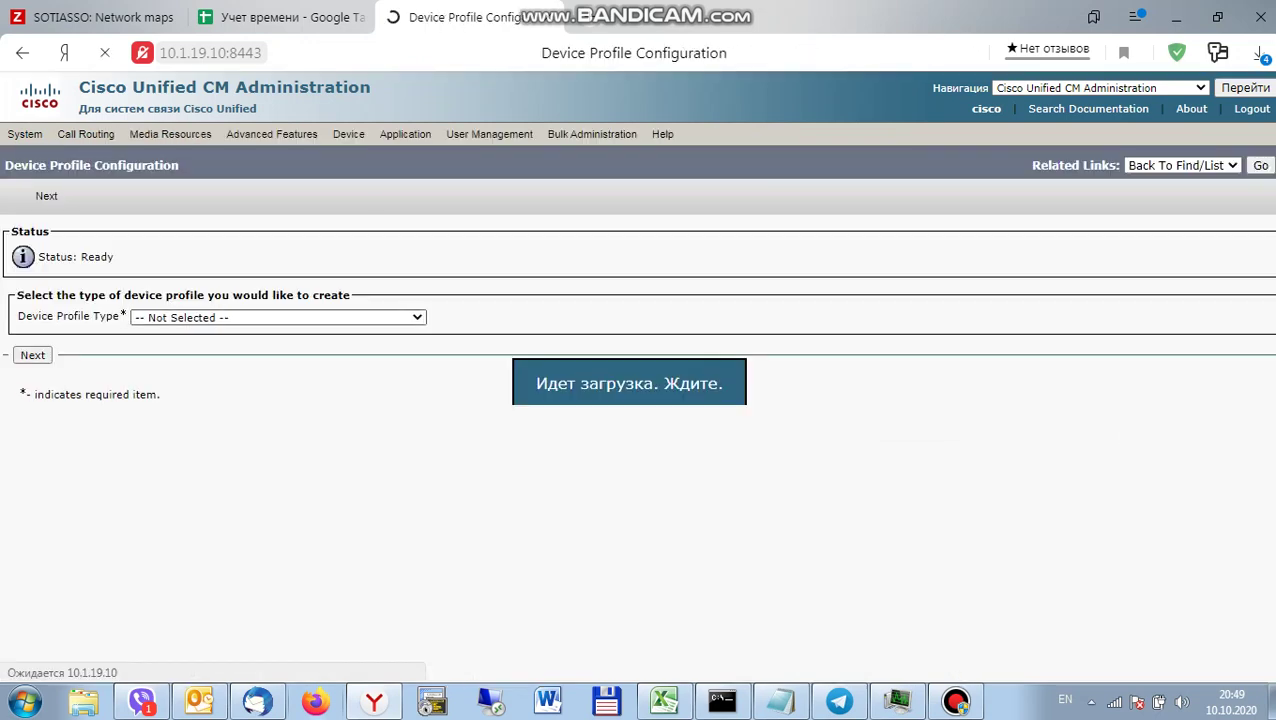
# Start a Cisco 6921 device profile using the SCCP protocol.
pyautogui.click(278, 317)
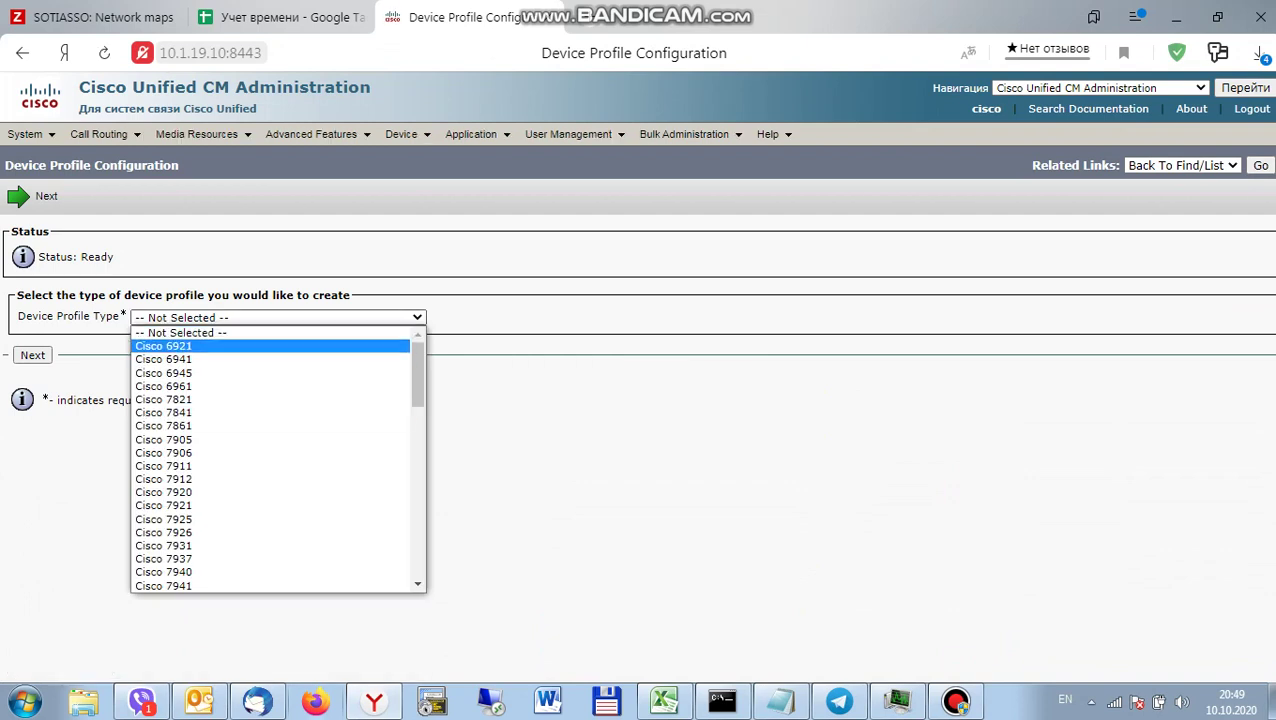
pyautogui.click(163, 346)
pyautogui.click(32, 355)
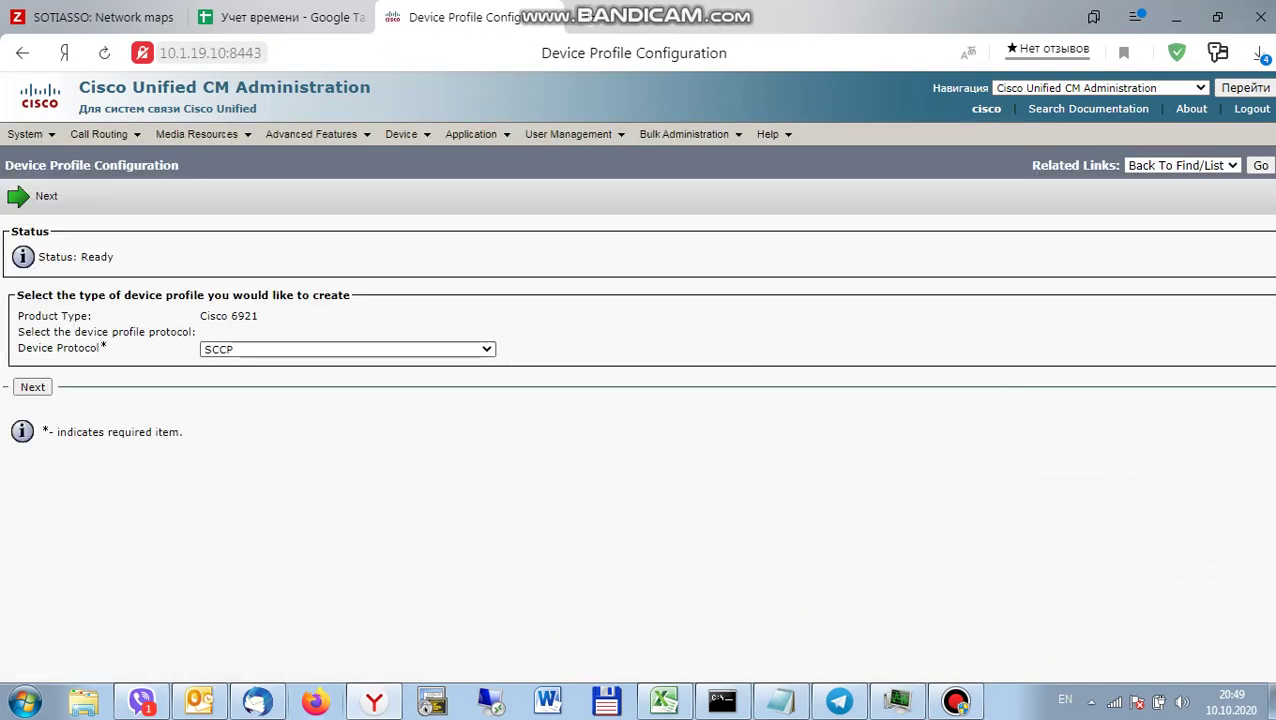
pyautogui.press('Return')
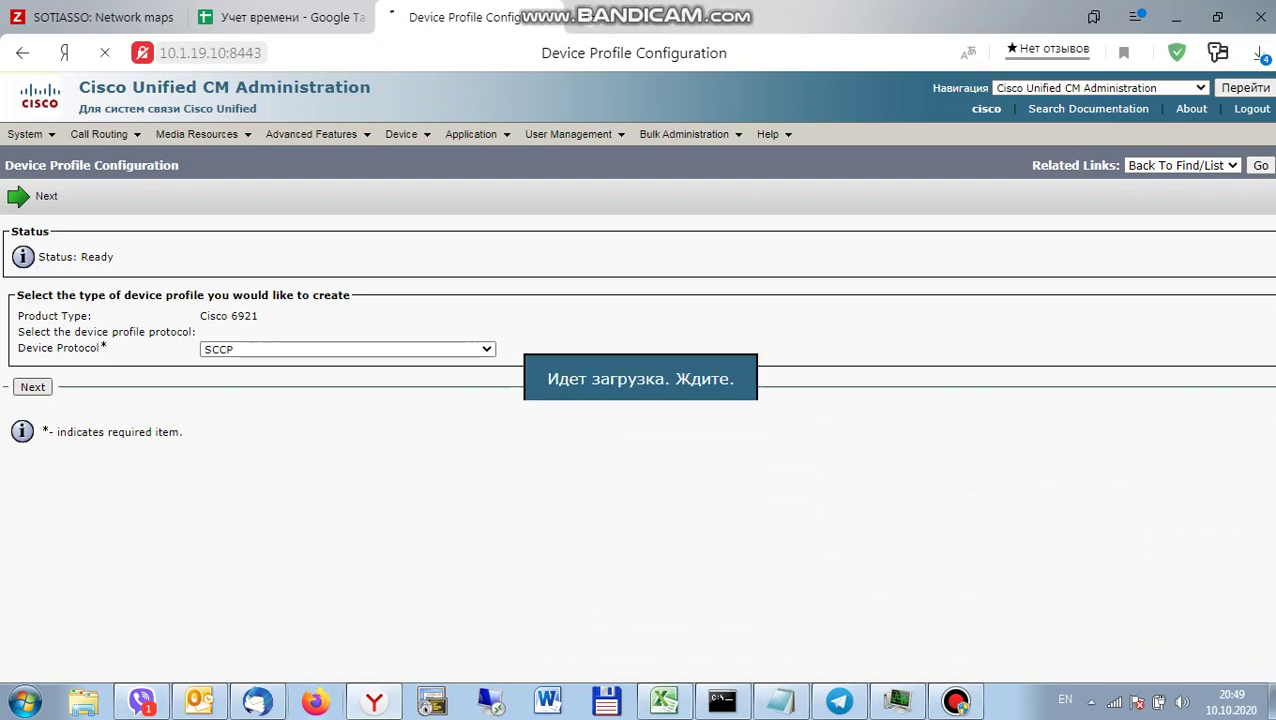
# Set the profile name and description to the owner's name followed by DP.
pyautogui.hotkey('ctrl', 'v')
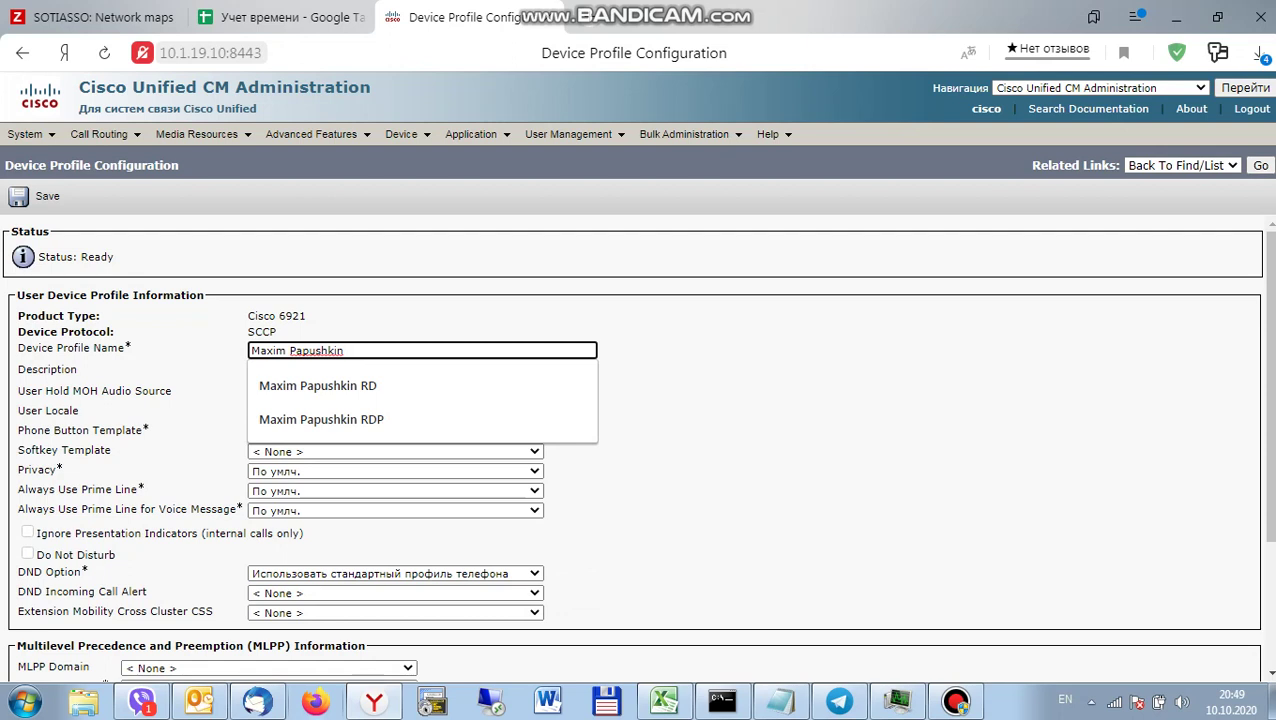
pyautogui.write('DP')
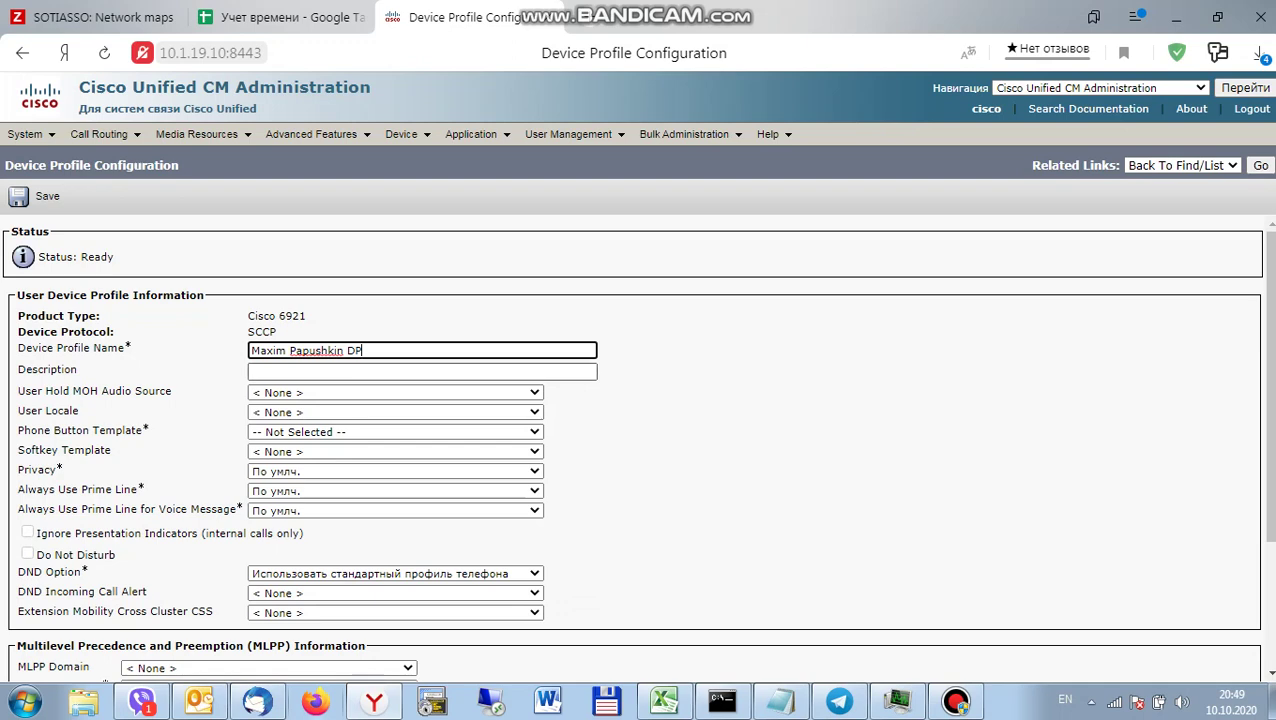
pyautogui.press('Tab')
pyautogui.hotkey('ctrl', 'v')
pyautogui.write('DP')
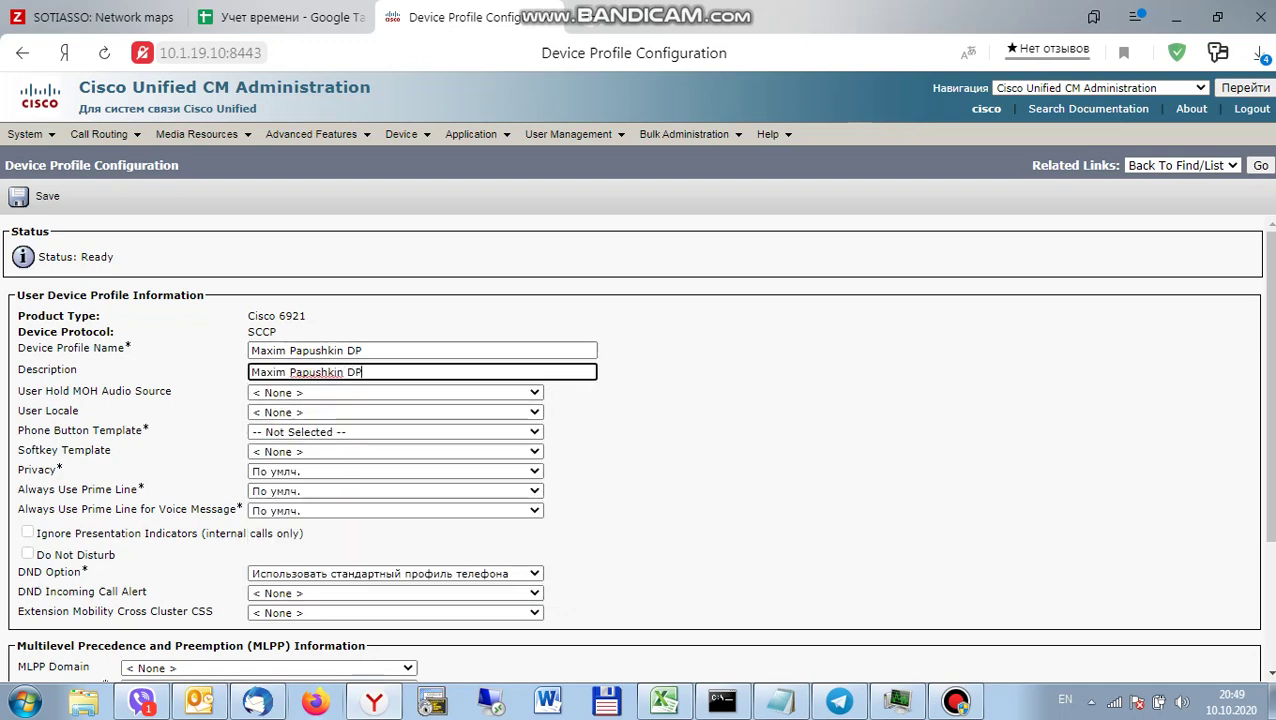
pyautogui.press('Tab')
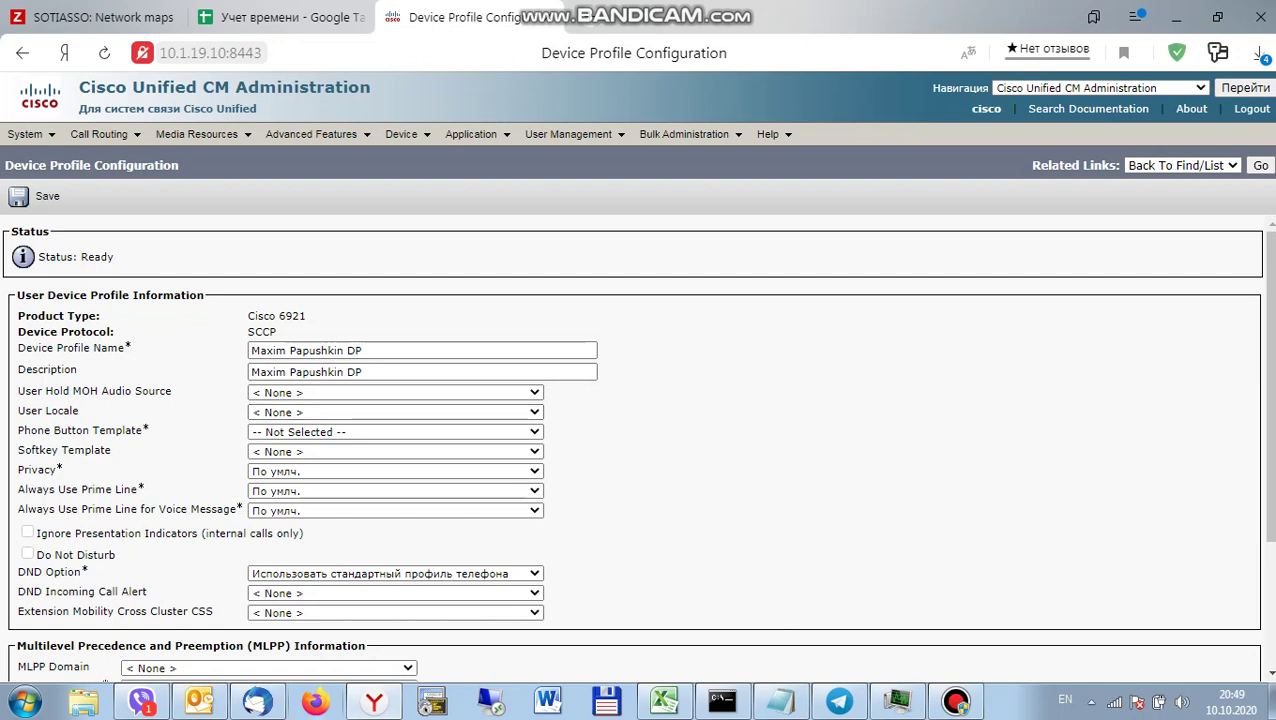
pyautogui.press('Tab')
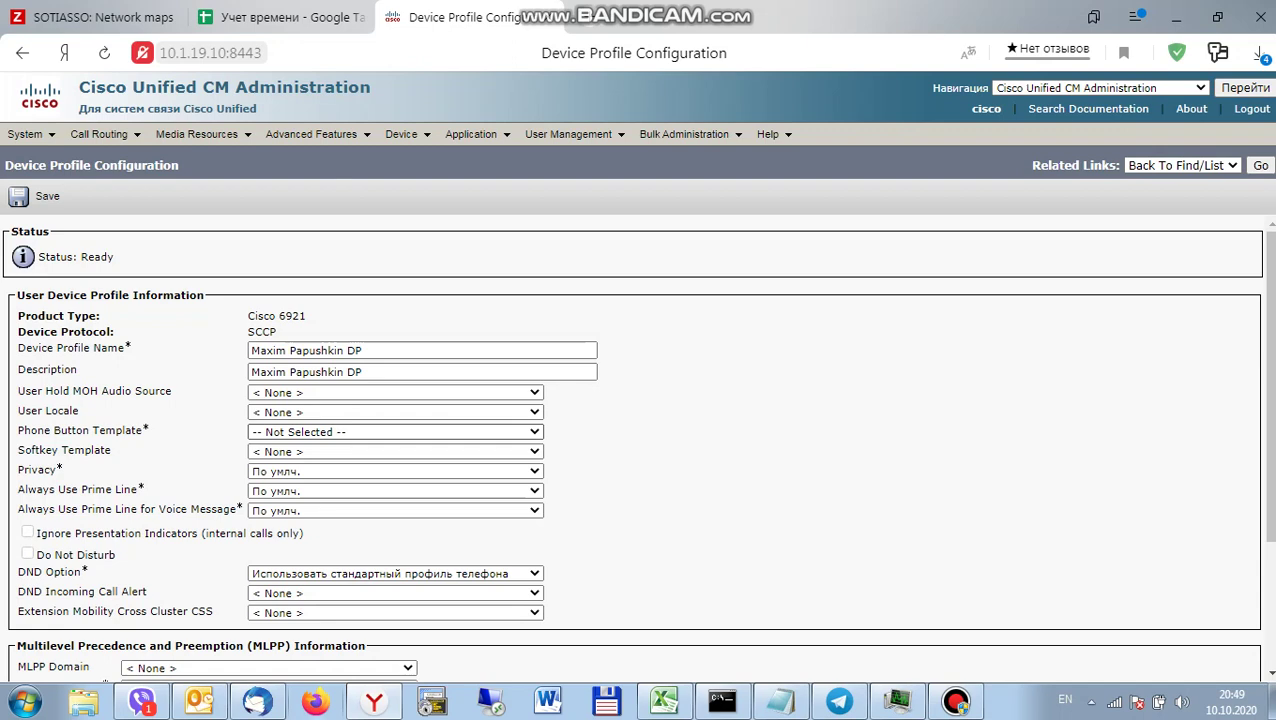
# Choose phone button template Standard 6921 SCCP 1L+1BLF and softkey template TGC-10 User mobility.
pyautogui.hotkey('alt', 'Down')
pyautogui.press('Down')
pyautogui.press('Down')
pyautogui.press('Down')
pyautogui.press('Down')
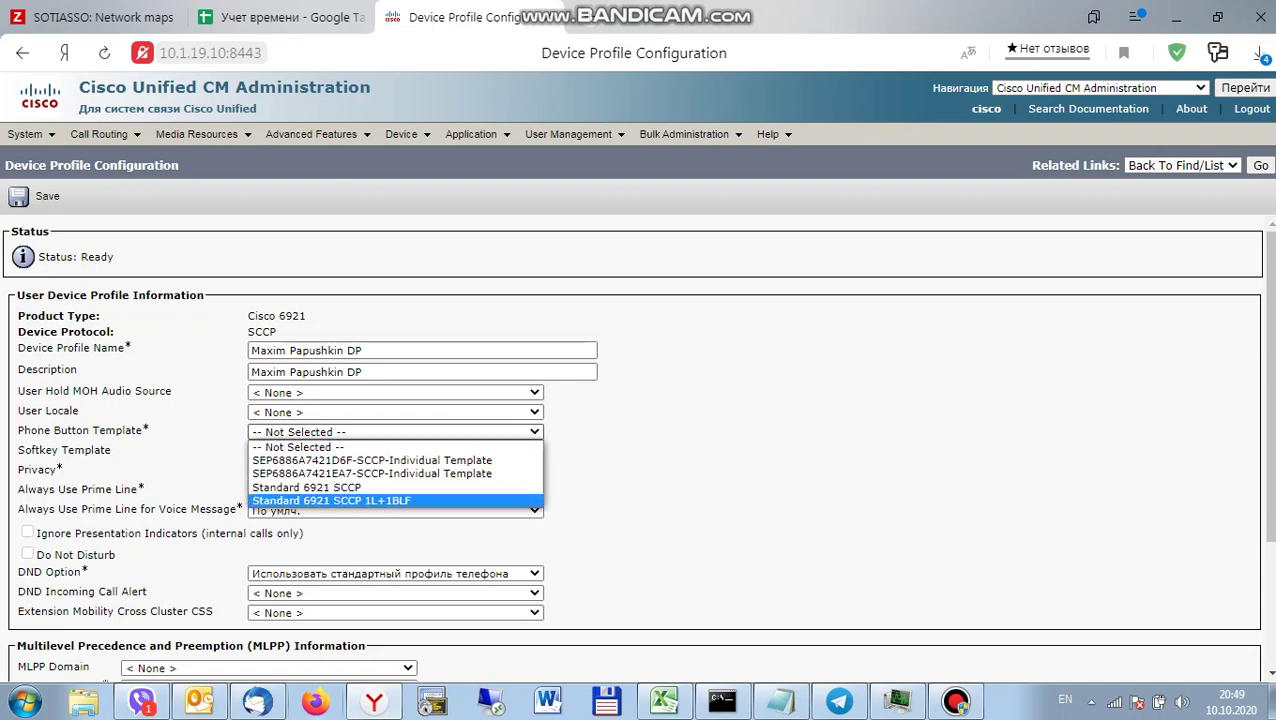
pyautogui.press('Return')
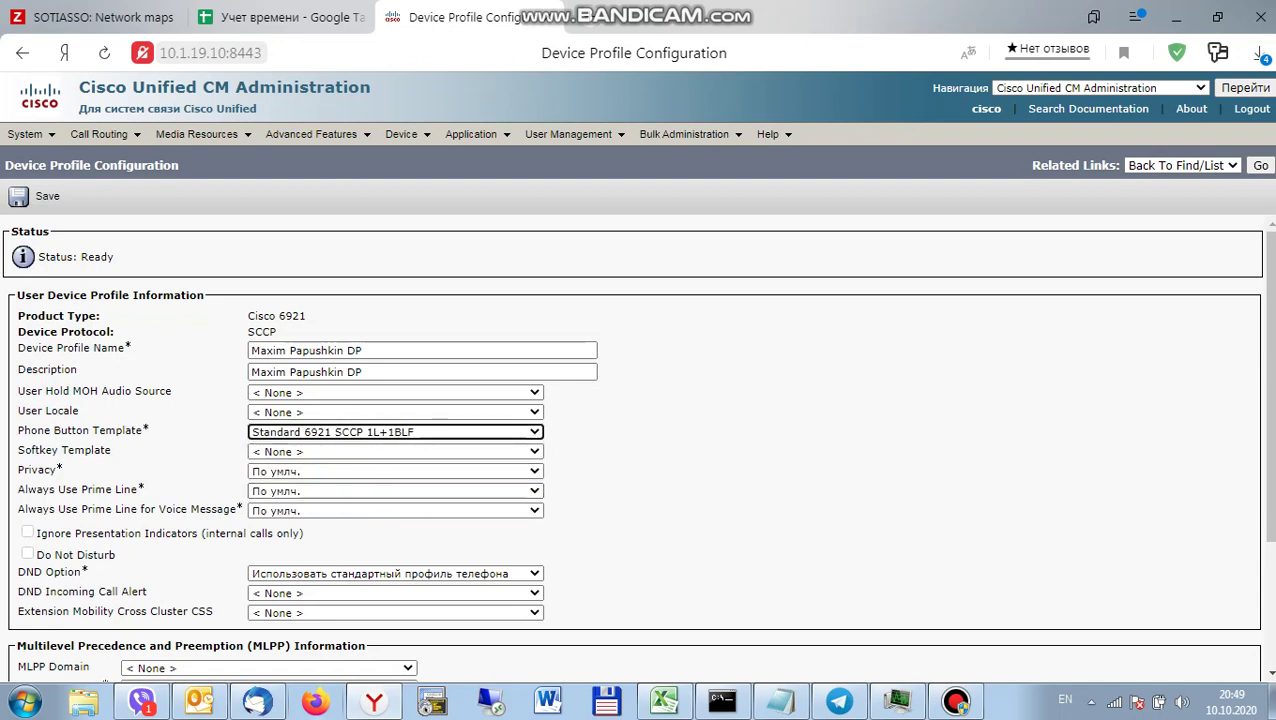
pyautogui.press('Tab')
pyautogui.hotkey('alt', 'Down')
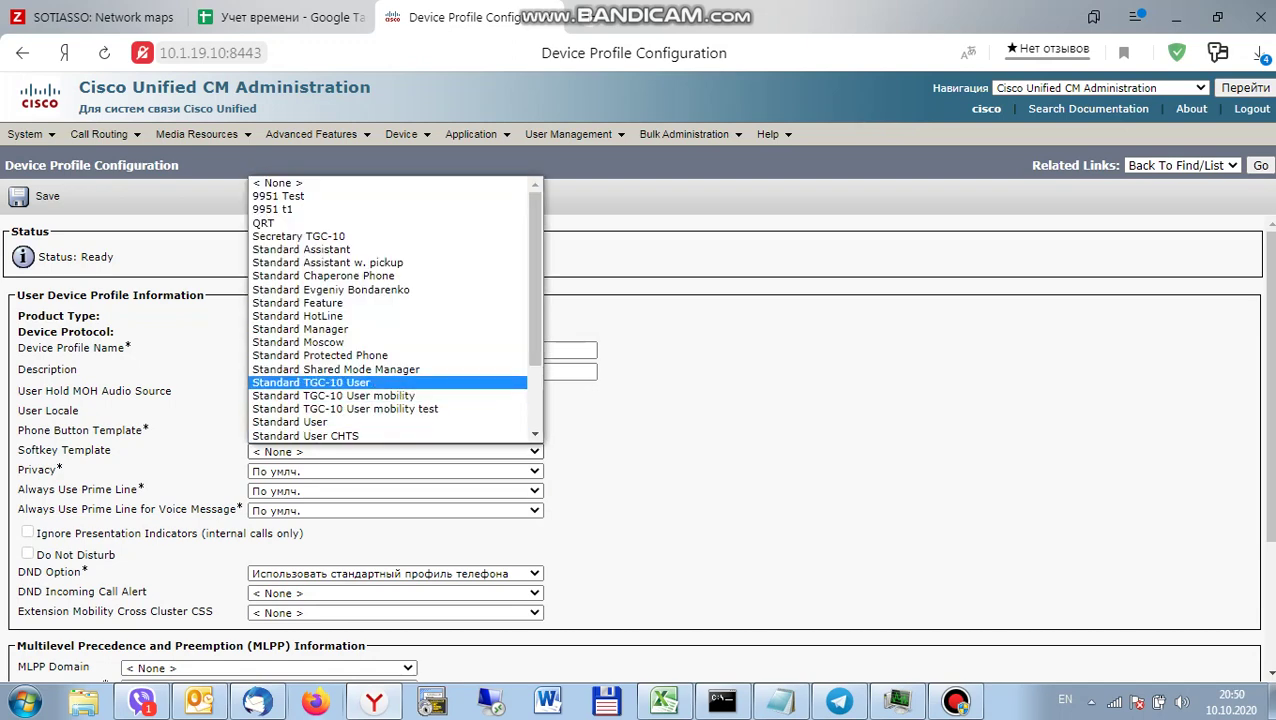
pyautogui.press('Down')
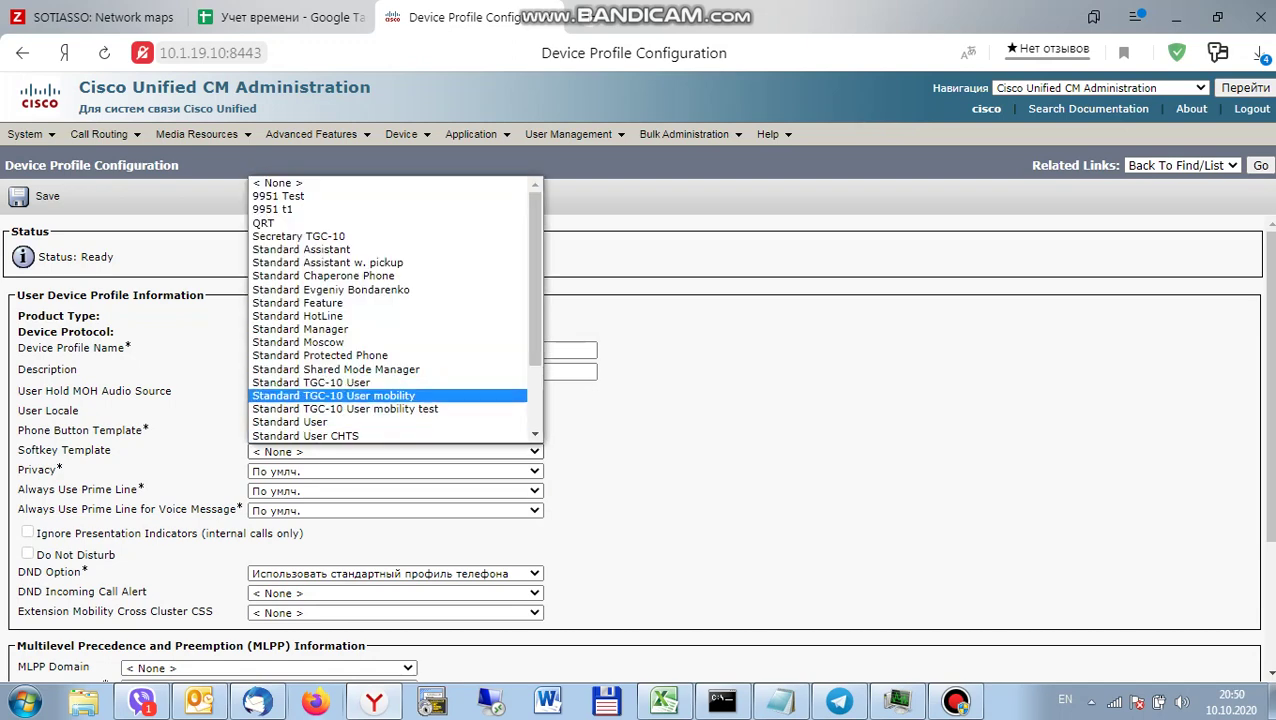
pyautogui.press('Return')
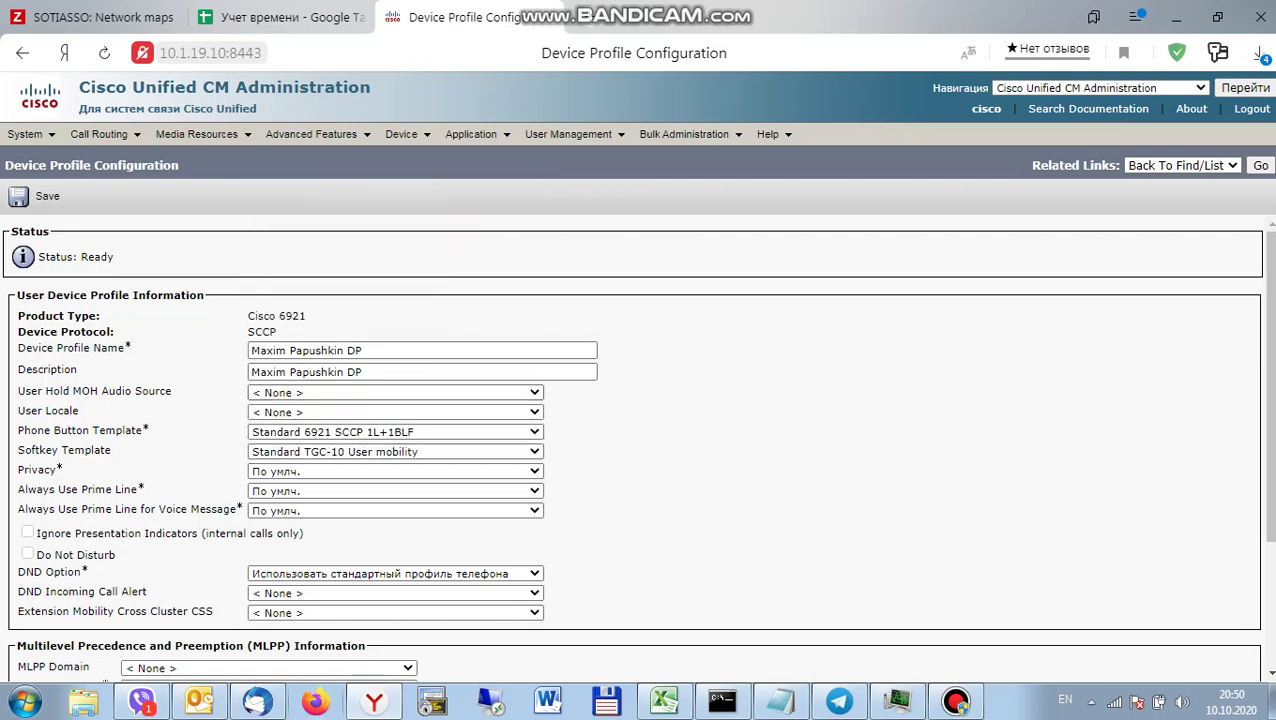
# Add the found user as default login user and save the device profile.
pyautogui.scroll(-3, 640, 446)
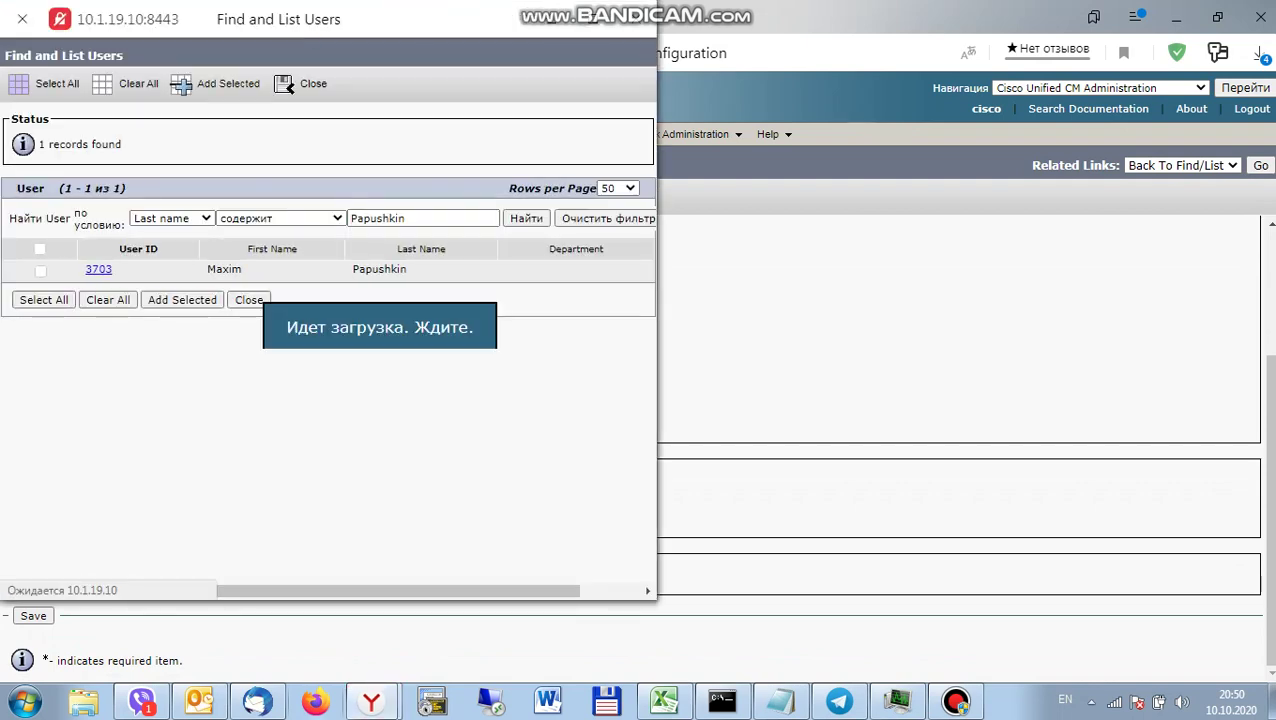
pyautogui.click(40, 270)
pyautogui.click(182, 300)
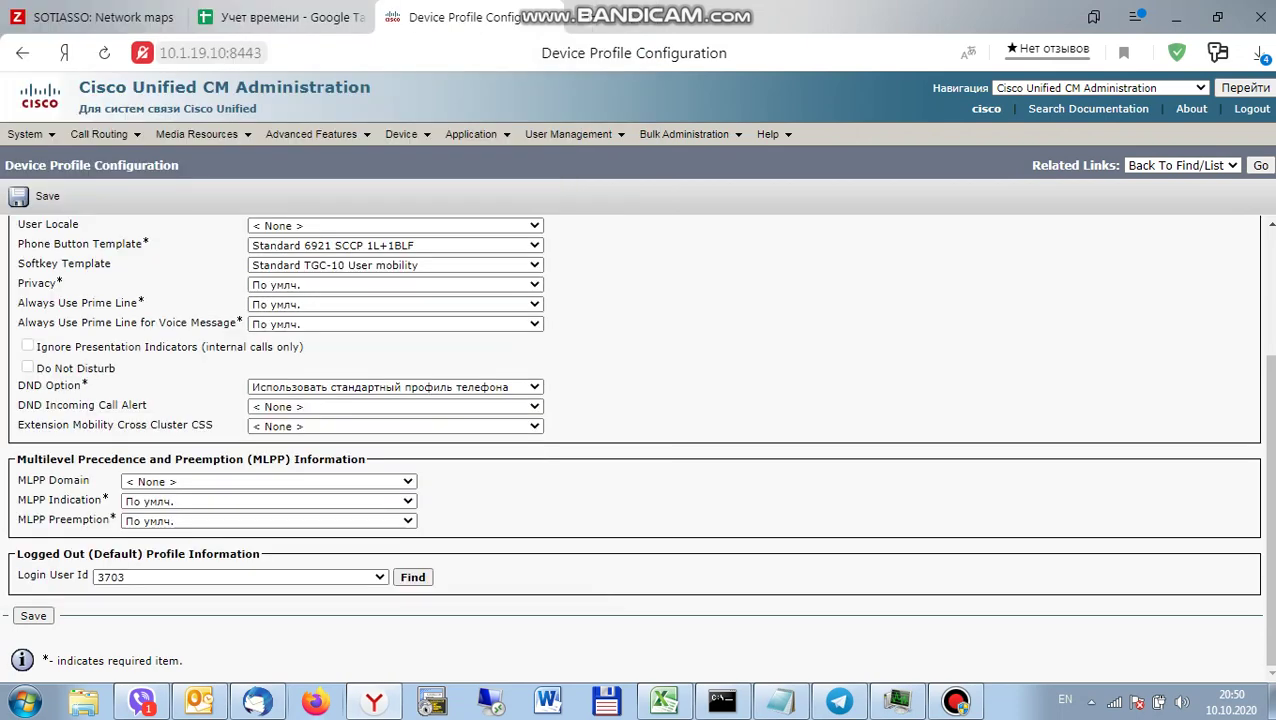
pyautogui.click(33, 615)
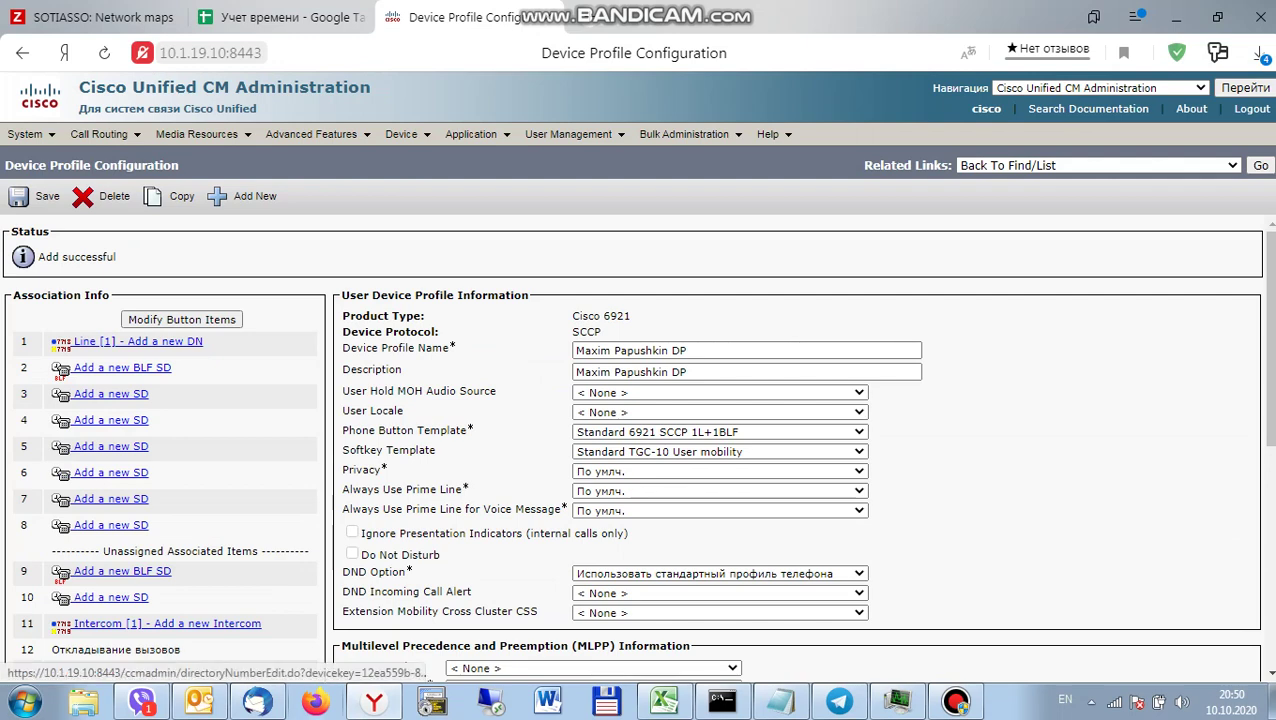
# Add directory number 3263 to line 1 after checking the internal number 7203263.
pyautogui.click(138, 341)
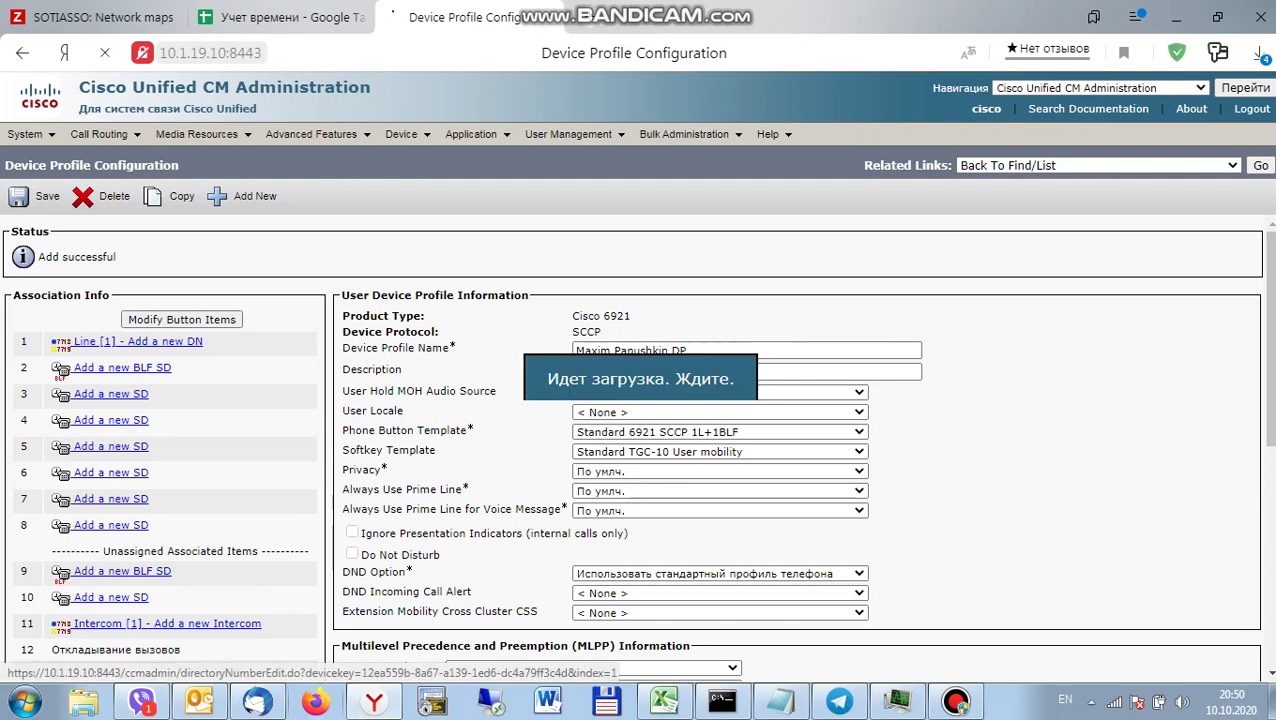
pyautogui.hotkey('ctrl', 'shift', 'Tab')
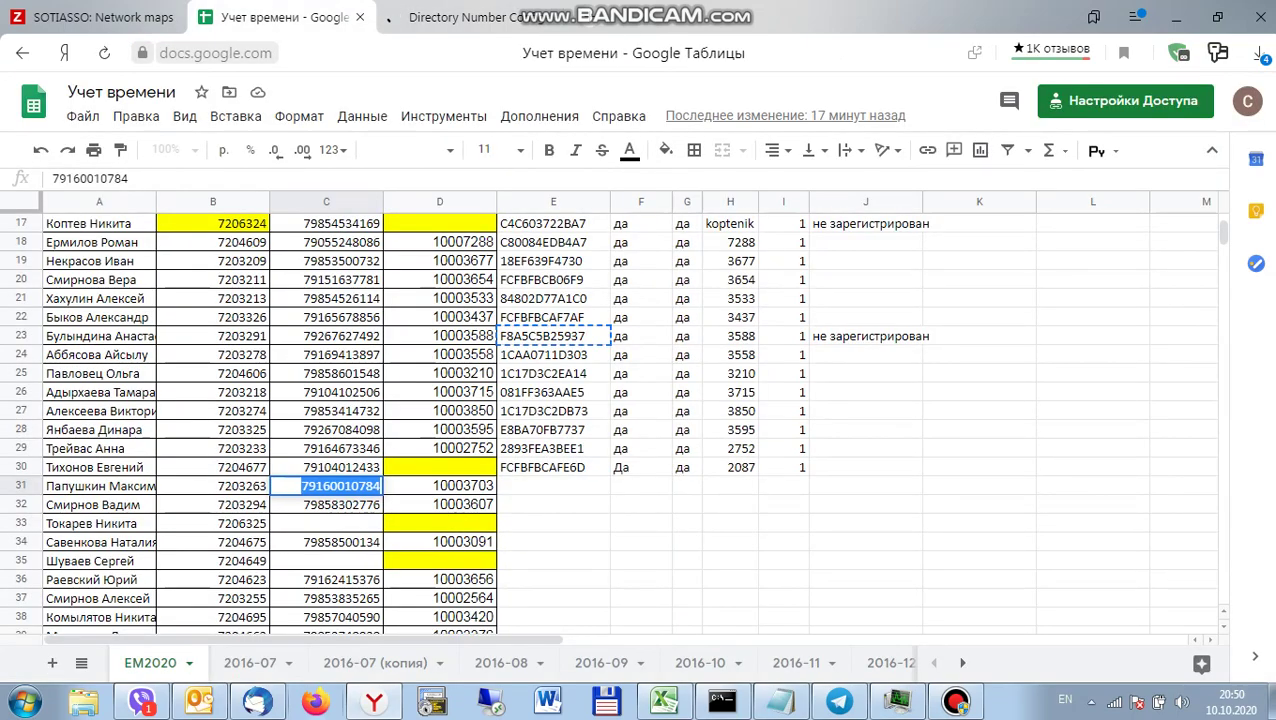
pyautogui.click(213, 486)
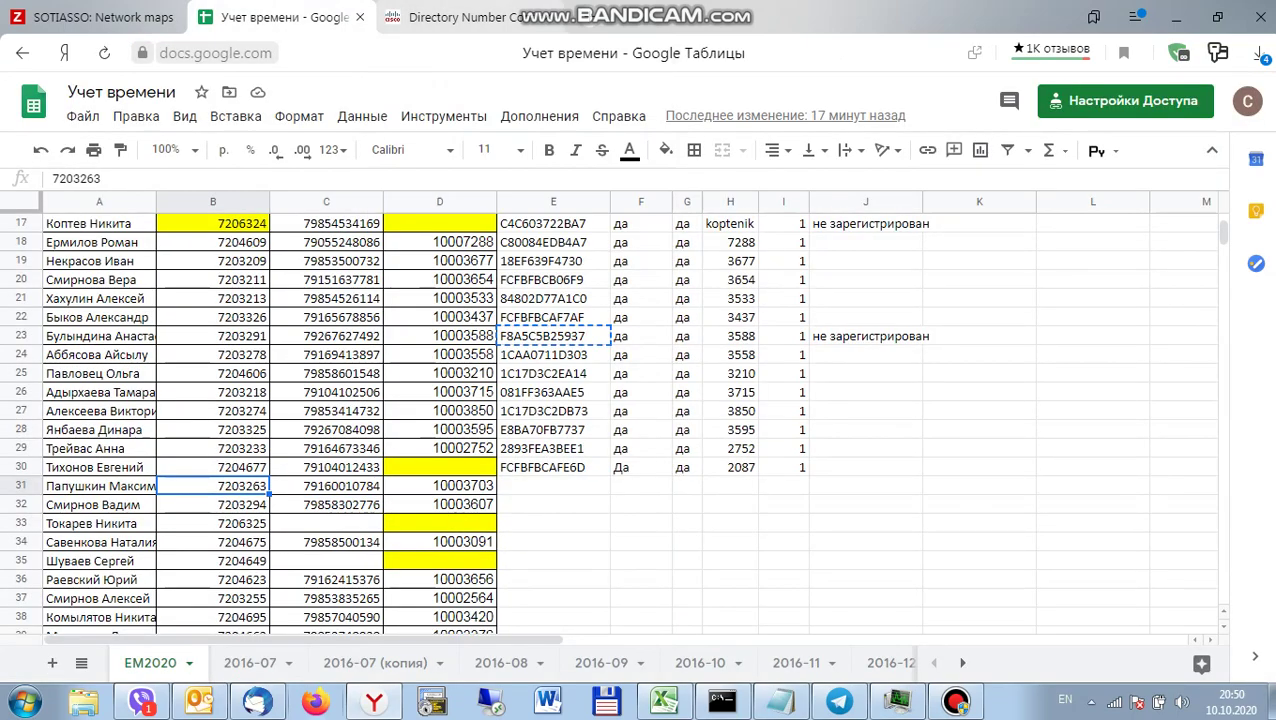
pyautogui.hotkey('ctrl', 'Tab')
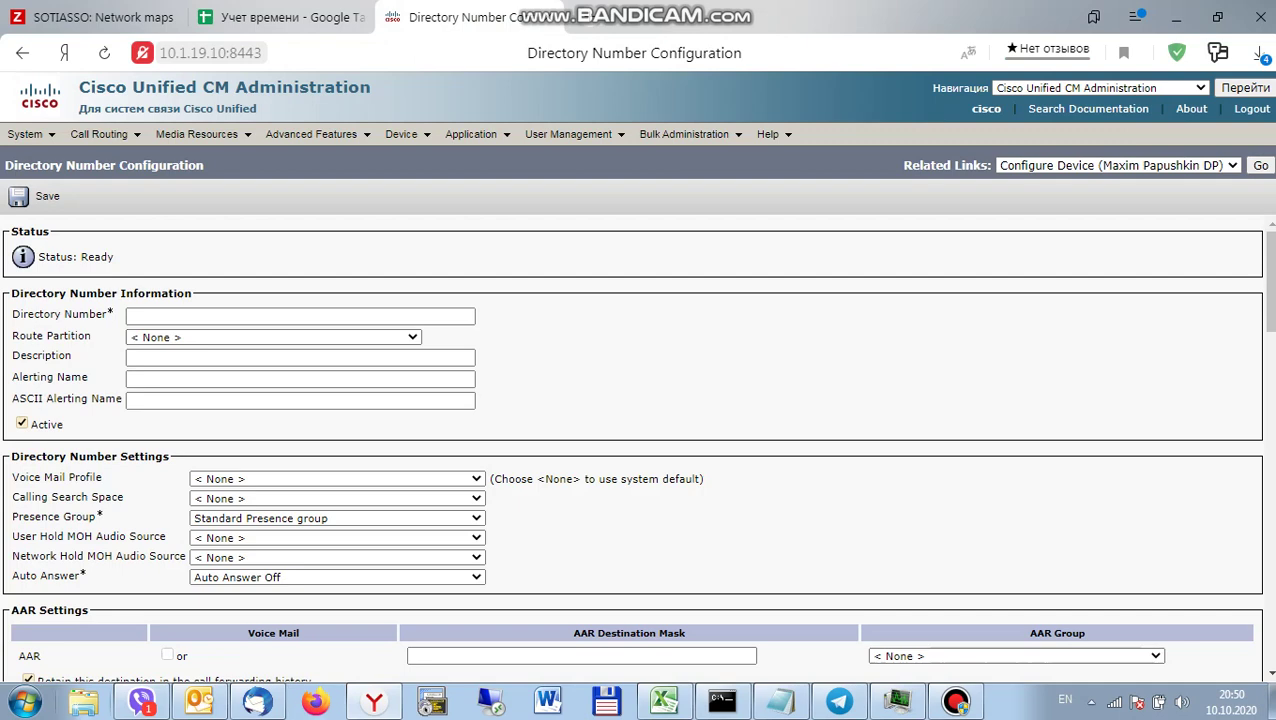
pyautogui.write('329')
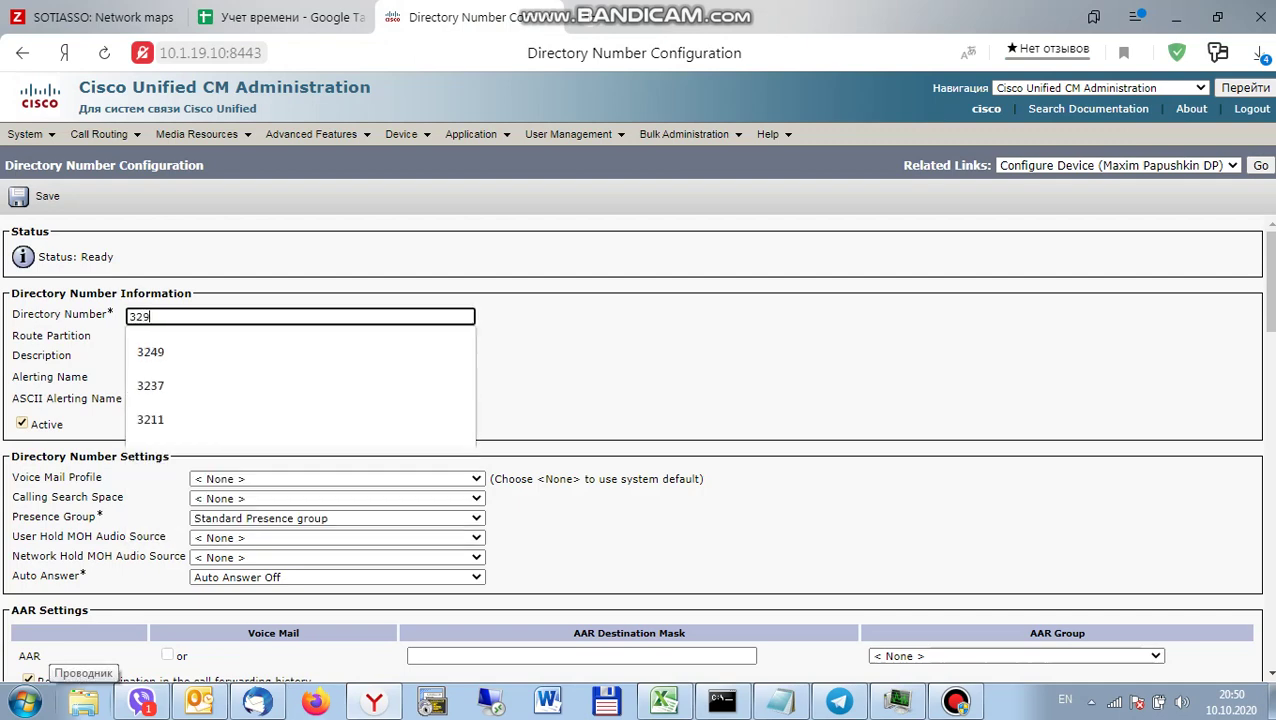
pyautogui.press('BackSpace')
pyautogui.write('6')
pyautogui.press('BackSpace')
pyautogui.write('63')
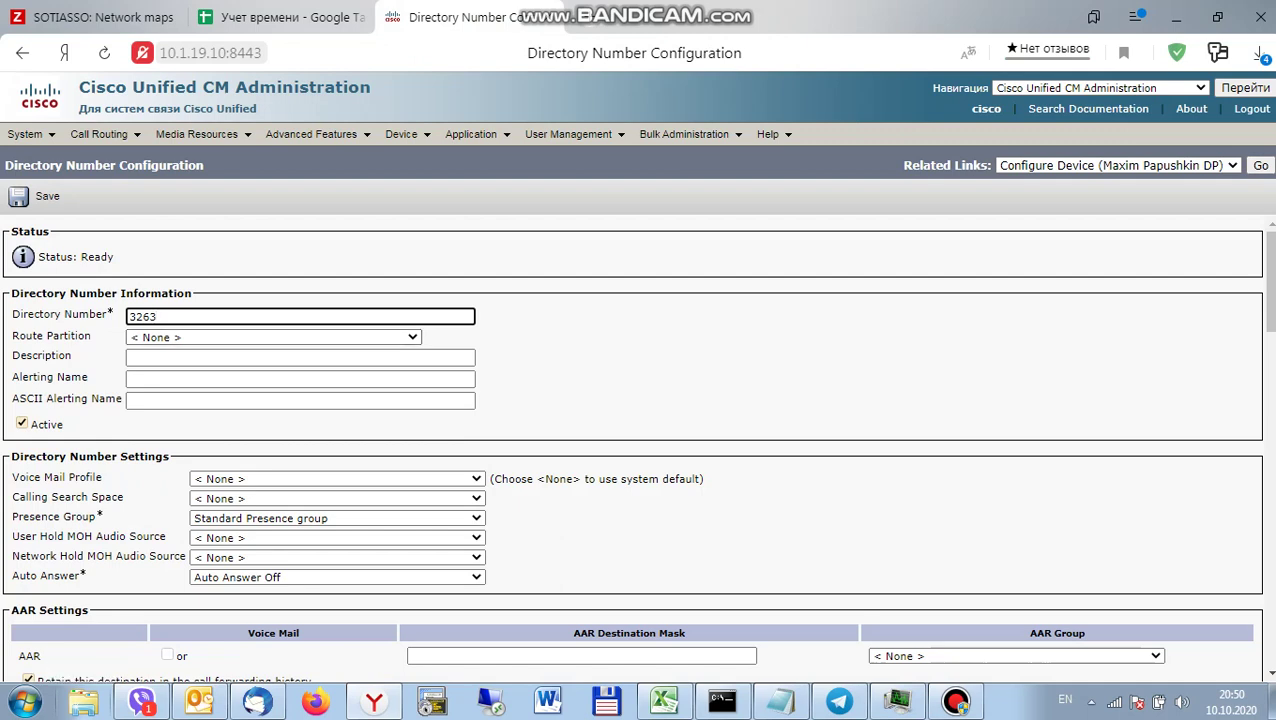
pyautogui.press('Return')
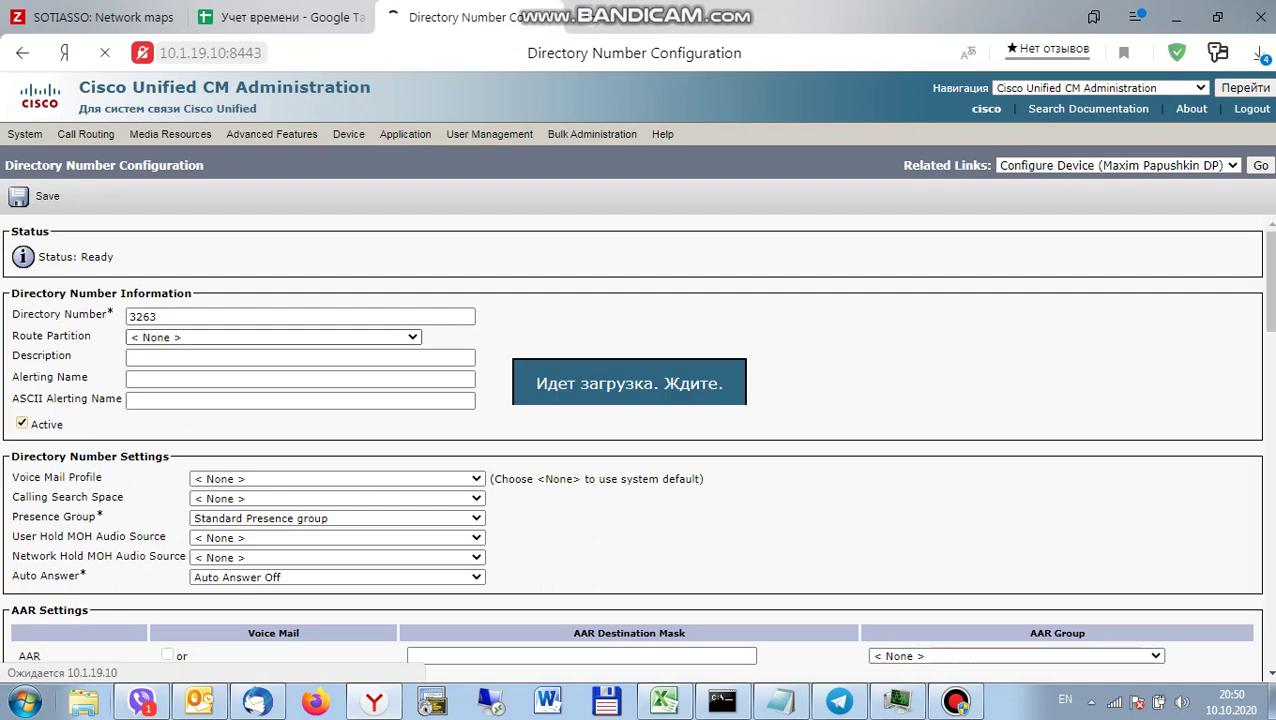
# Put line 3263 in route partition PT-MSK.
pyautogui.click(272, 337)
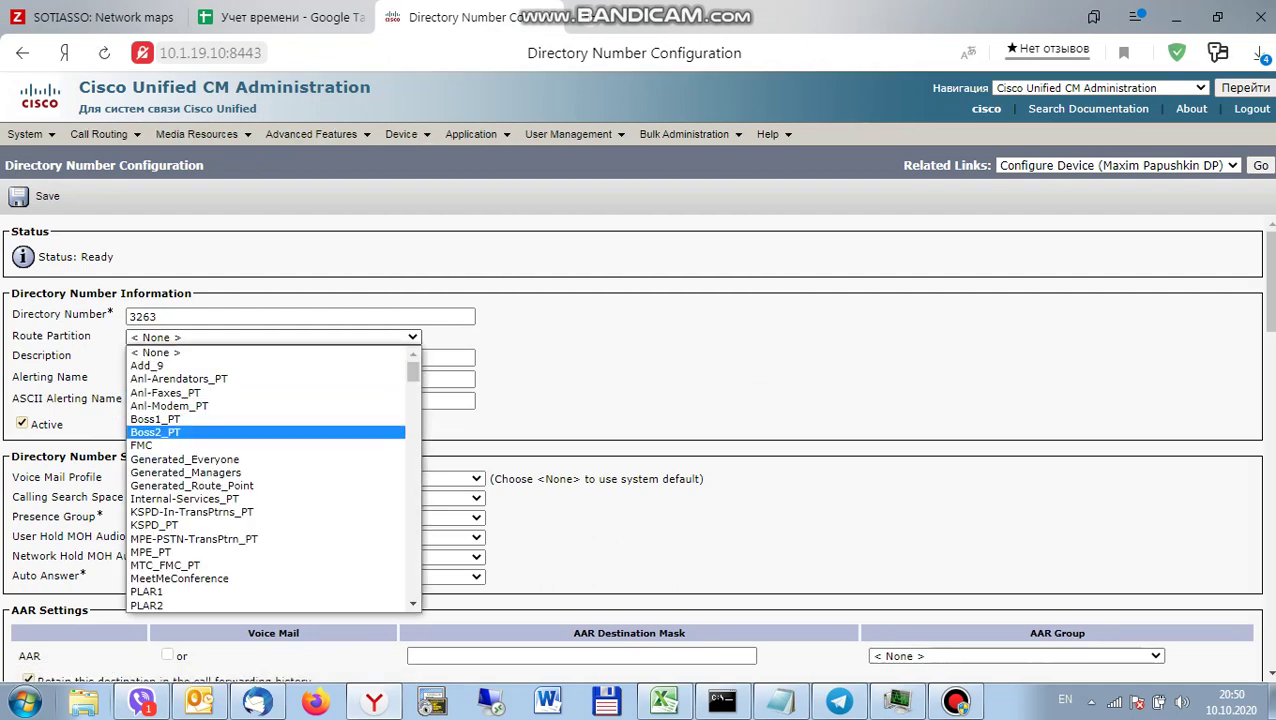
pyautogui.scroll(-15, 272, 478)
pyautogui.scroll(-6, 265, 478)
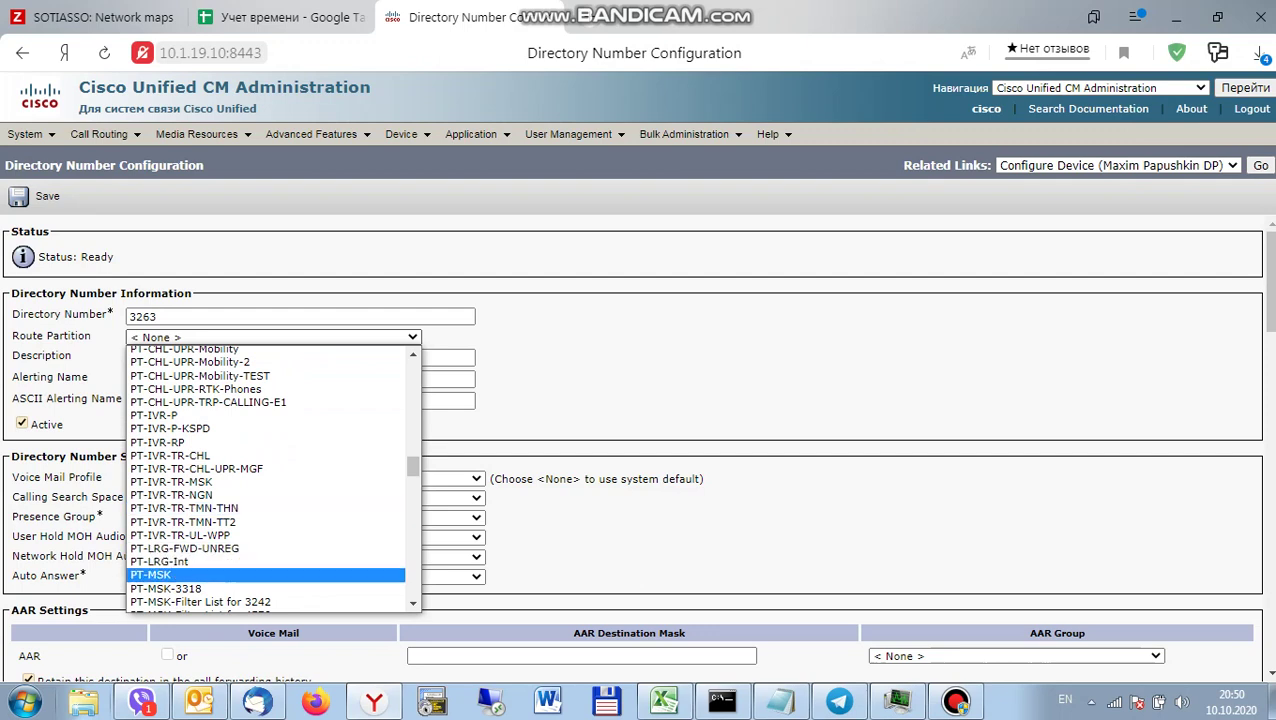
pyautogui.click(265, 575)
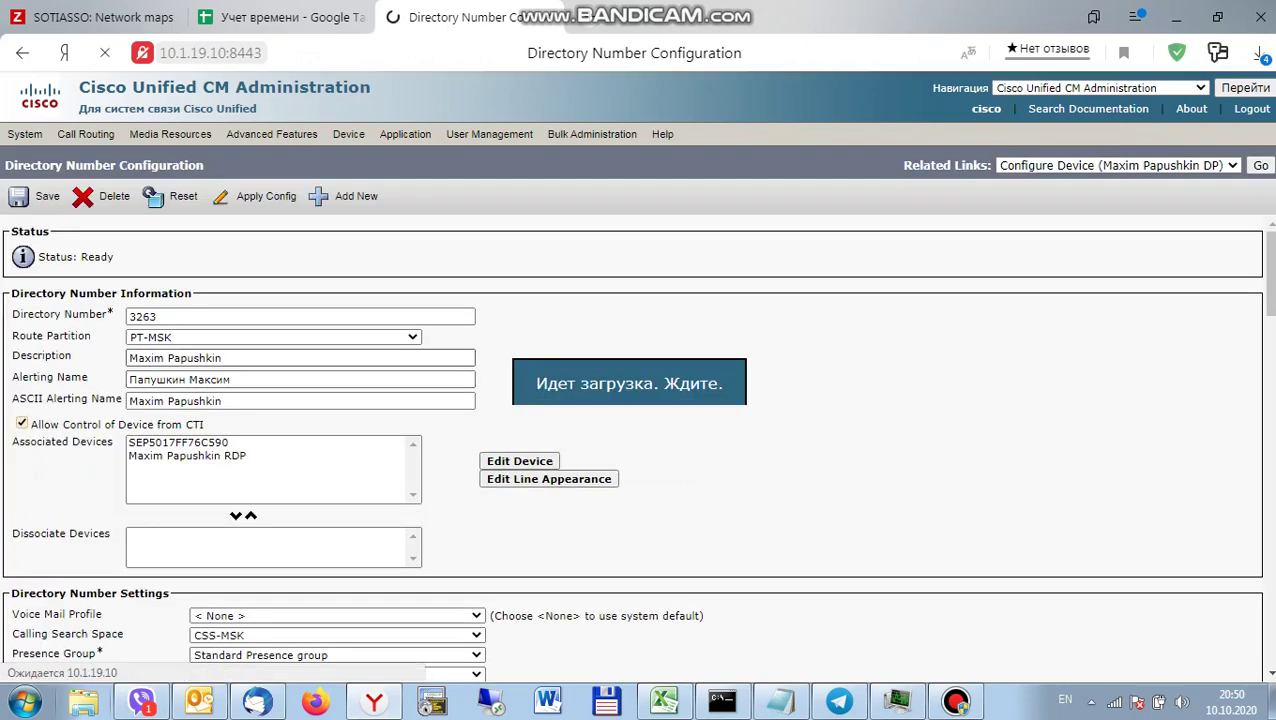
# Fill ASCII Display and ASCII Line Text Label with the copied line description name.
pyautogui.tripleClick(175, 357)
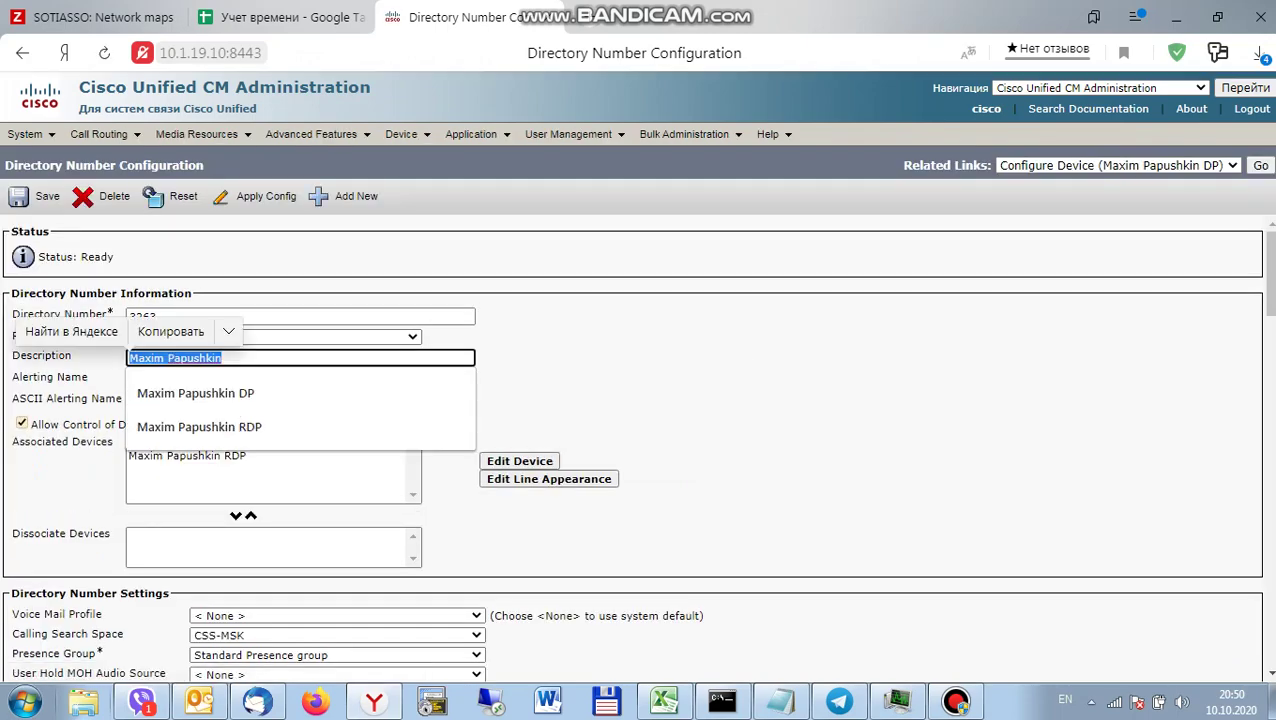
pyautogui.scroll(-15, 640, 450)
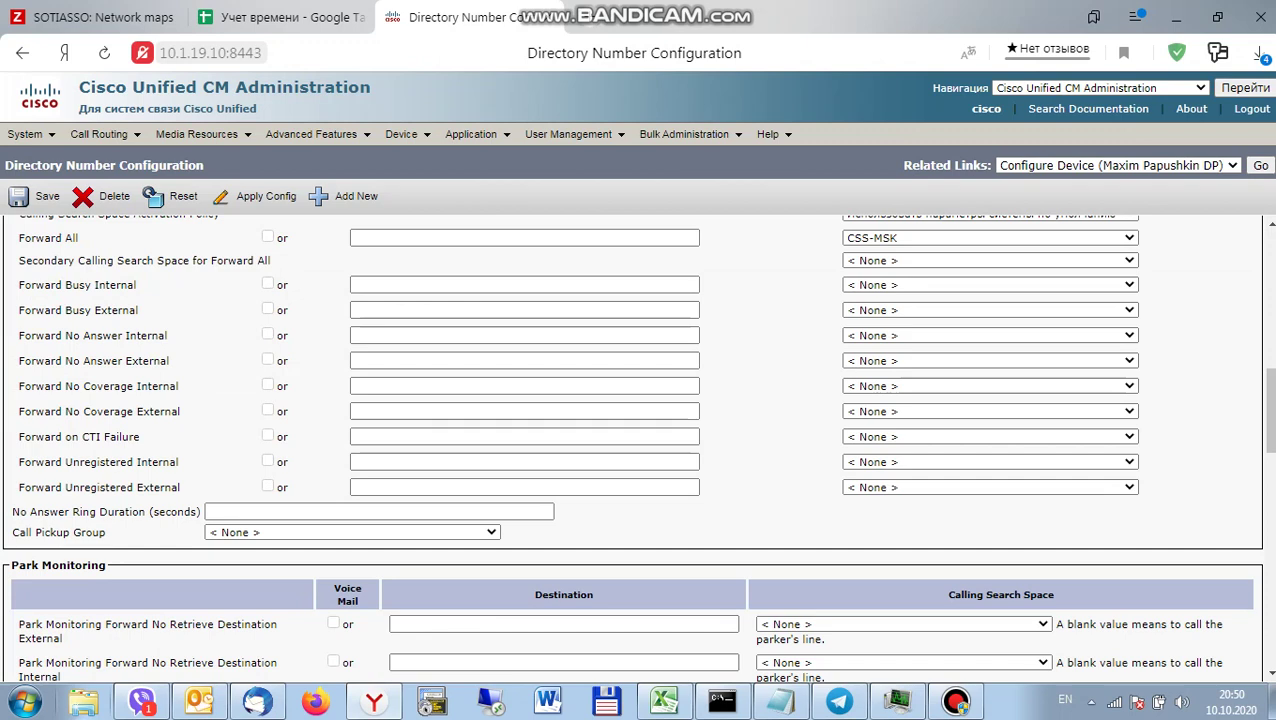
pyautogui.click(368, 487)
pyautogui.press('Down')
pyautogui.press('Return')
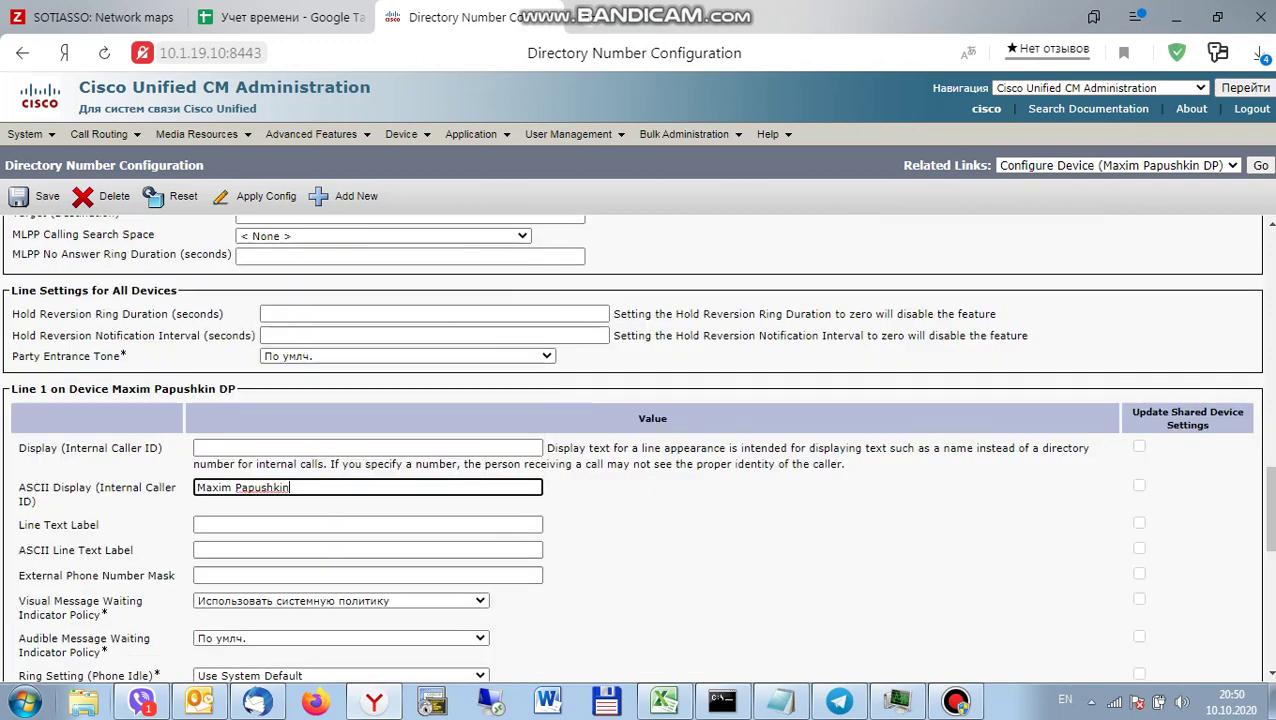
pyautogui.click(368, 550)
pyautogui.press('Down')
pyautogui.press('Return')
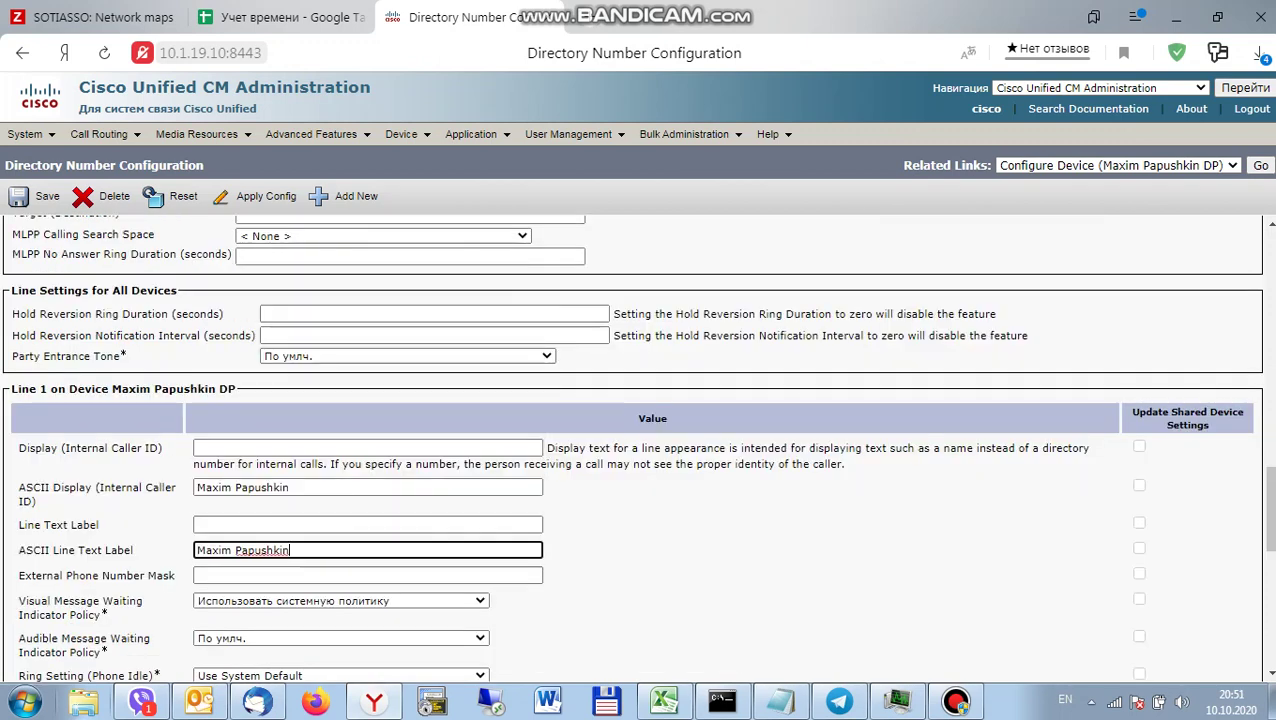
pyautogui.click(368, 575)
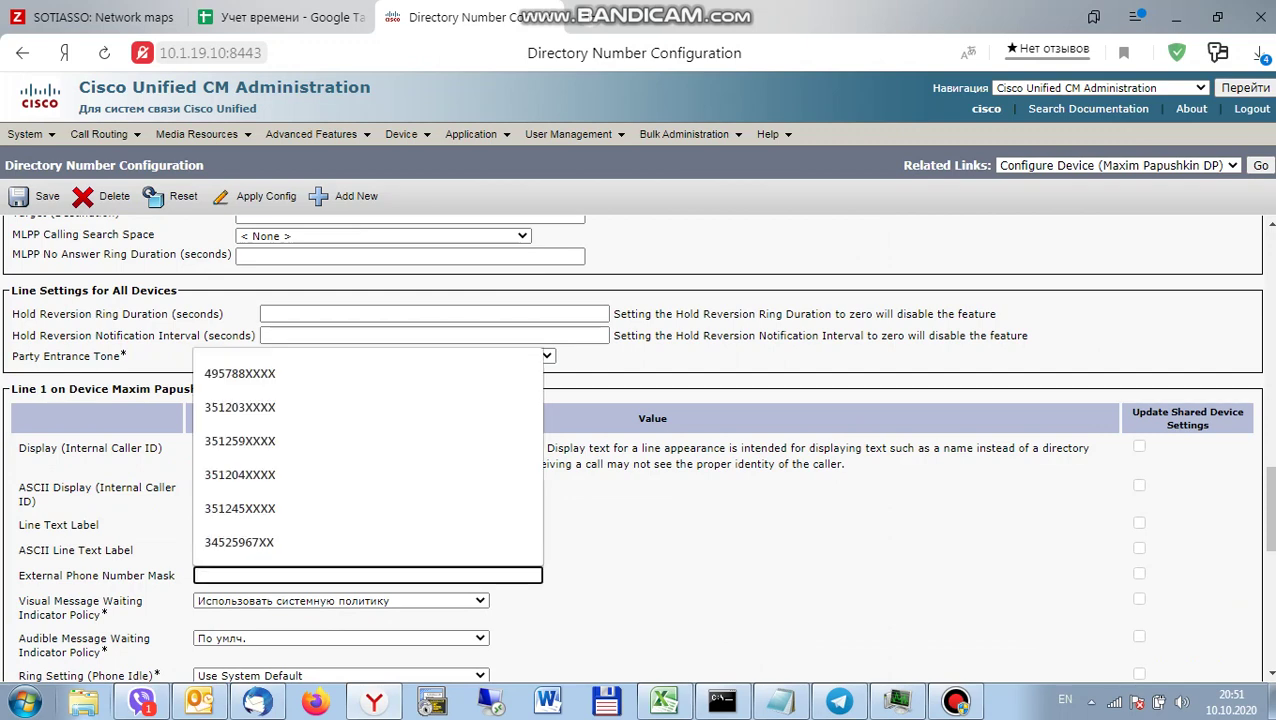
pyautogui.press('Escape')
pyautogui.scroll(10, 640, 450)
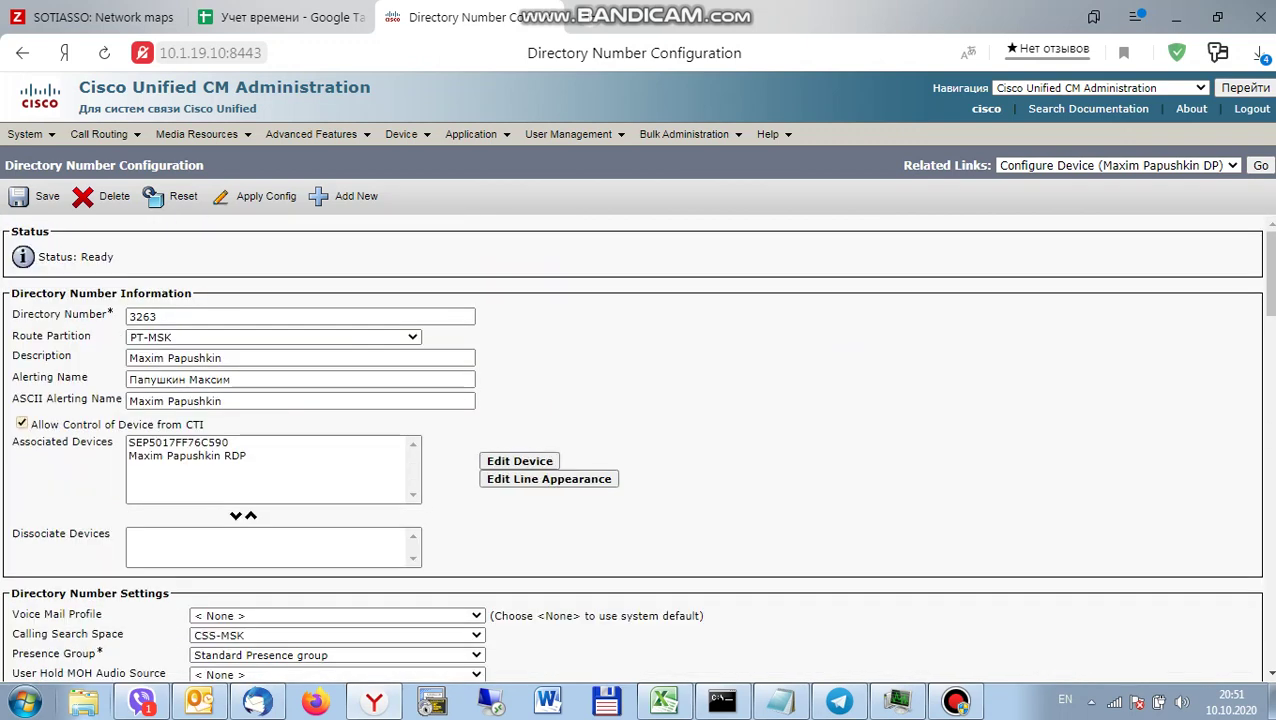
pyautogui.hotkey('alt', 'Tab')
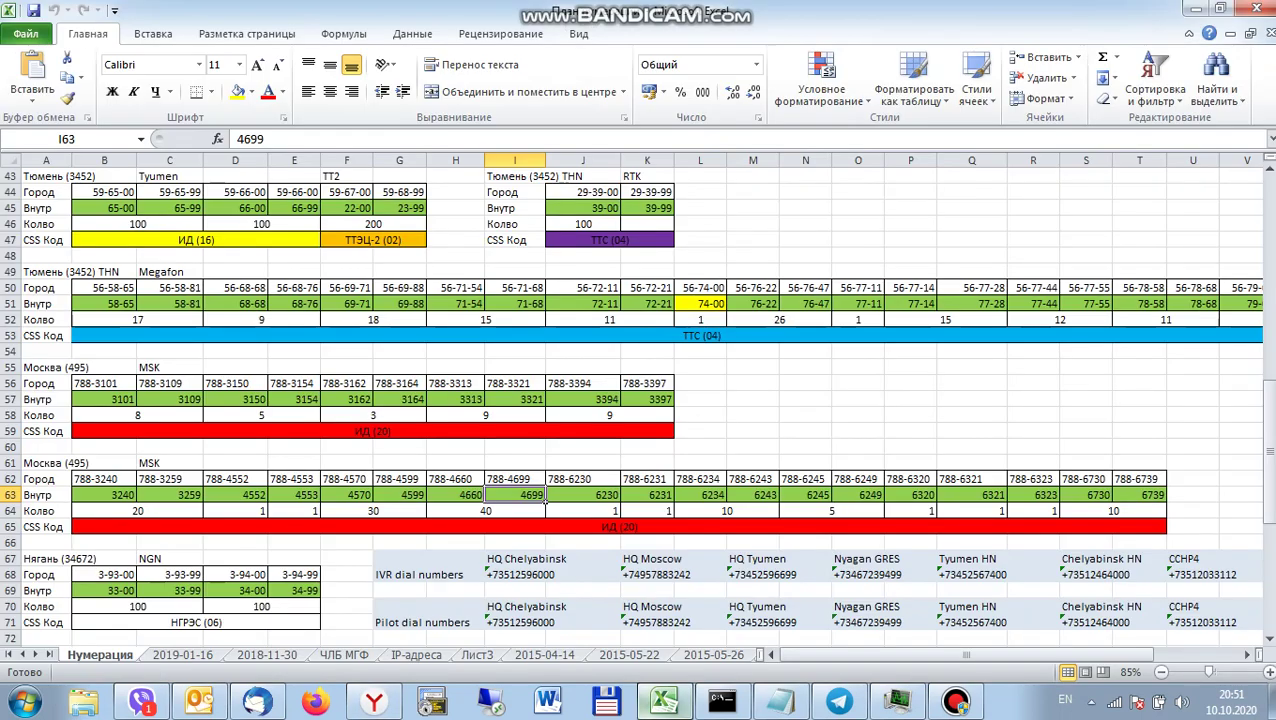
# Check the Moscow 788-3259 range in row 62 of the Нумерация sheet, then return to the browser.
pyautogui.click(170, 479)
pyautogui.press('Right')
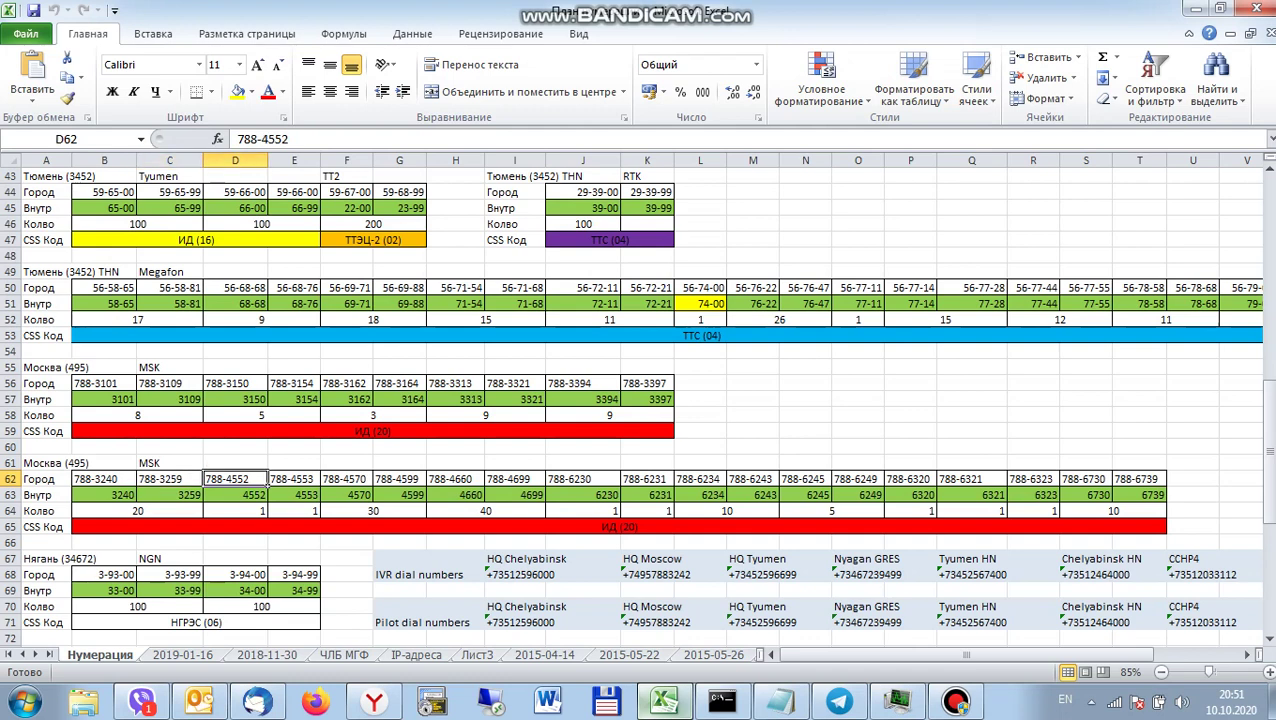
pyautogui.press('Left')
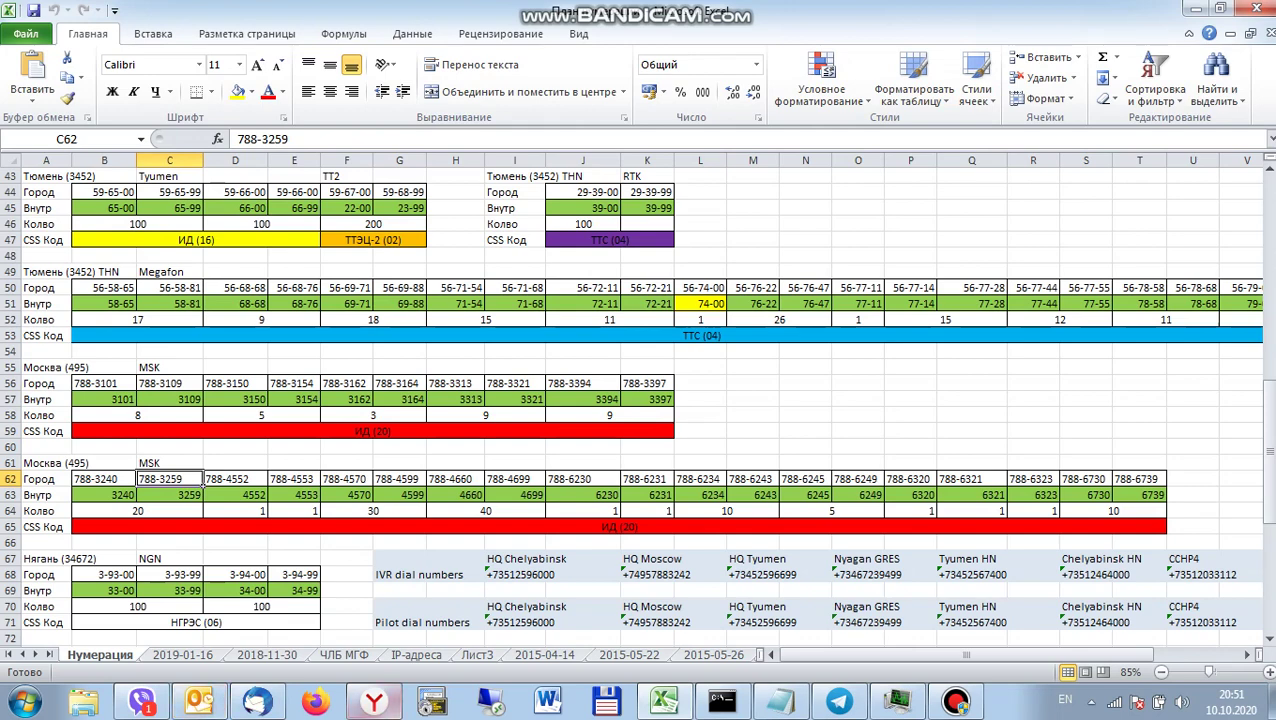
pyautogui.click(373, 701)
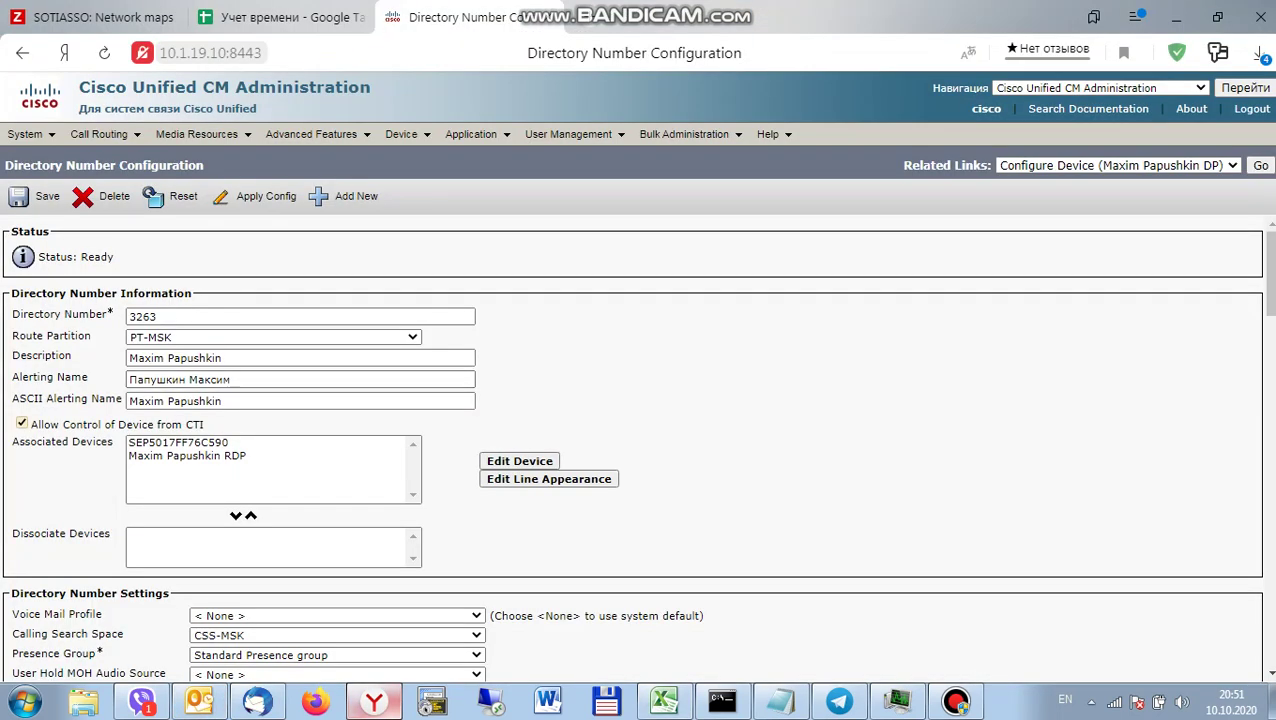
# Paste the Cyrillic alerting name into Display and Line Text Label, then open Associate End Users.
pyautogui.tripleClick(180, 380)
pyautogui.hotkey('ctrl', 'c')
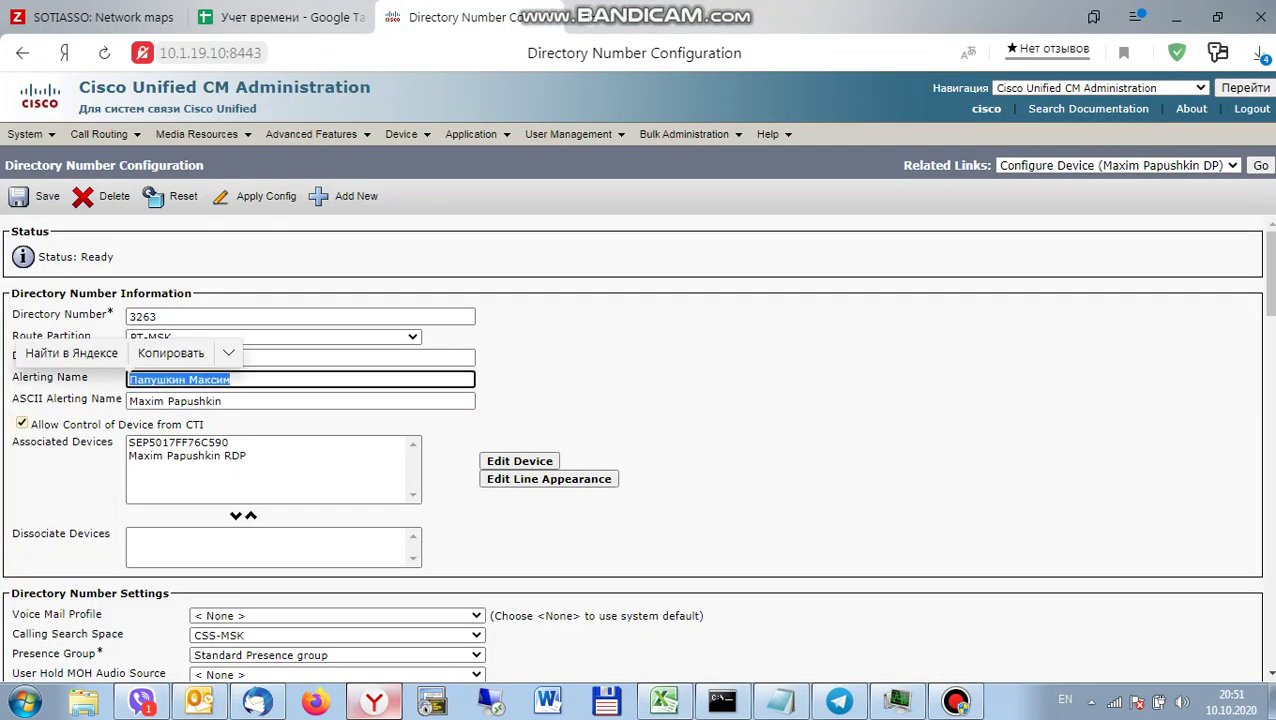
pyautogui.scroll(-15, 637, 443)
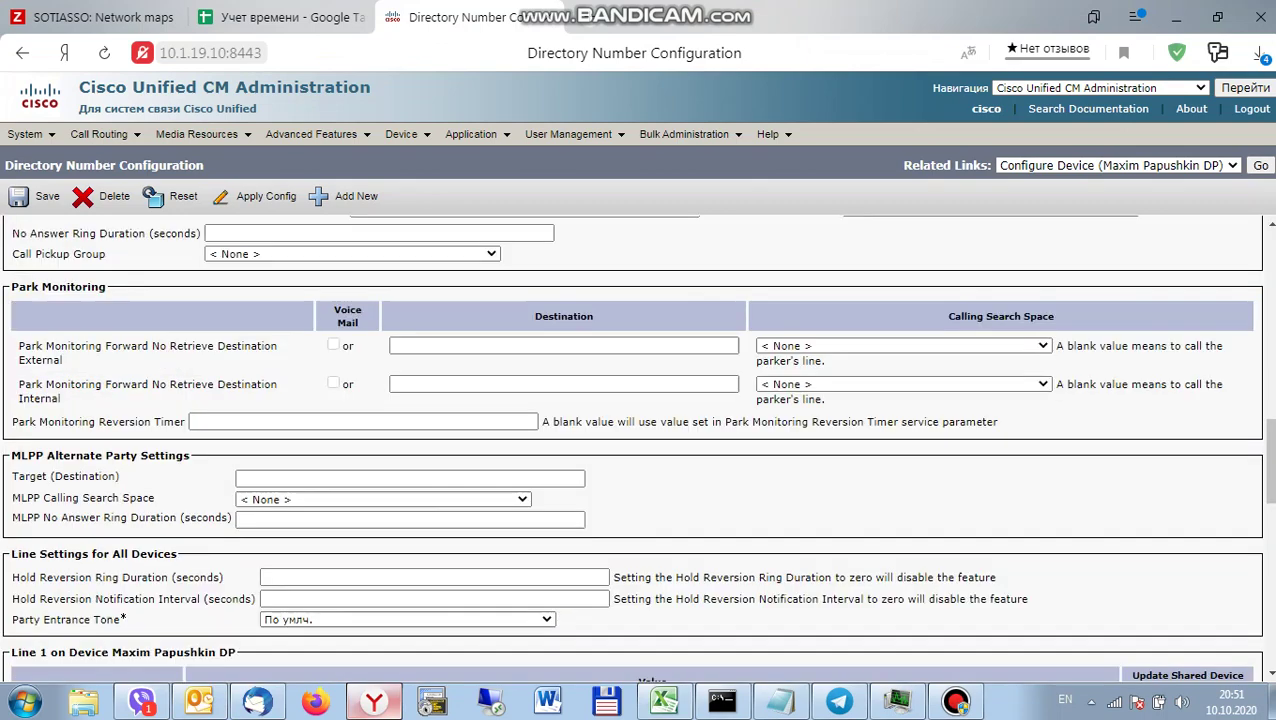
pyautogui.scroll(3, 637, 443)
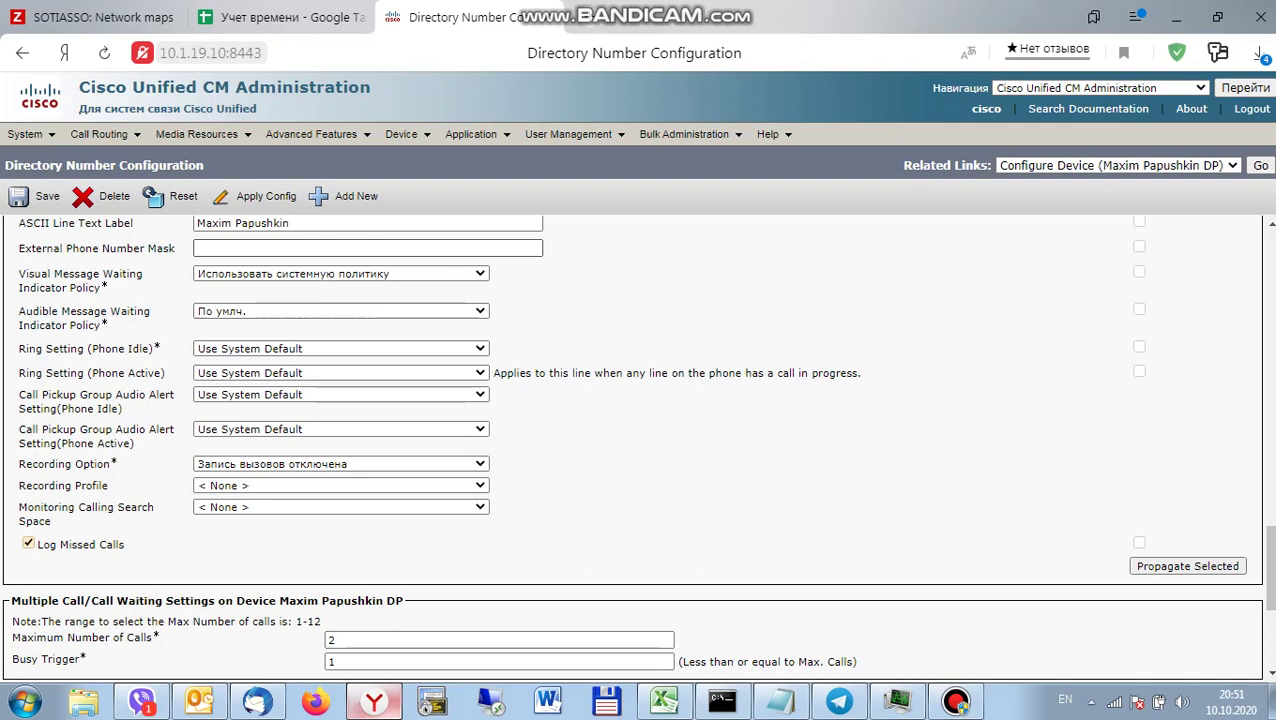
pyautogui.scroll(4, 637, 443)
pyautogui.click(367, 347)
pyautogui.hotkey('ctrl', 'v')
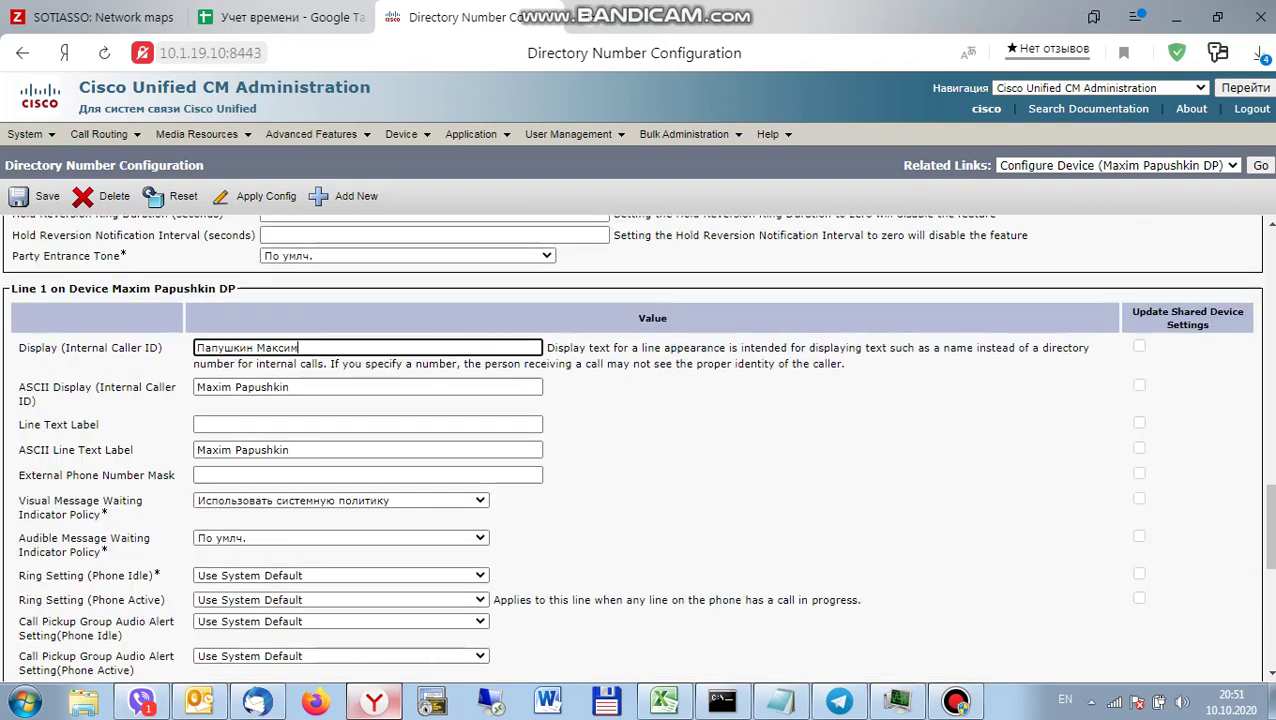
pyautogui.click(367, 424)
pyautogui.hotkey('ctrl', 'v')
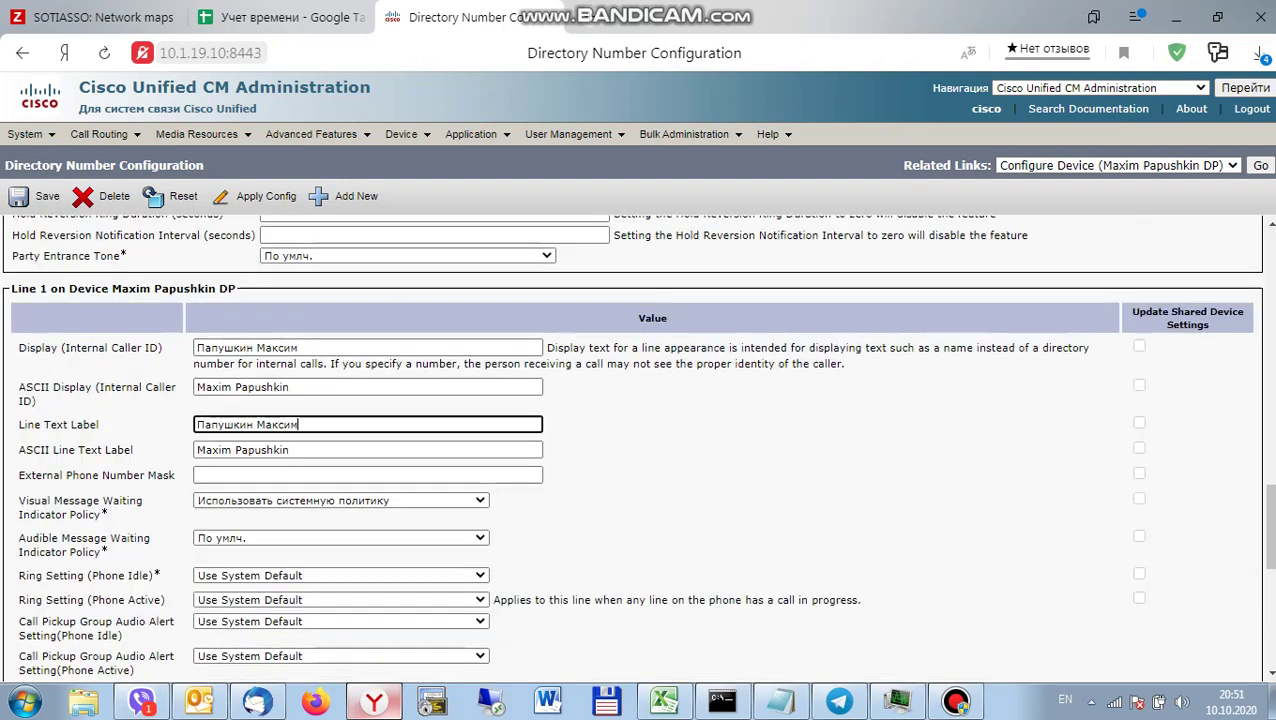
pyautogui.scroll(-10, 637, 443)
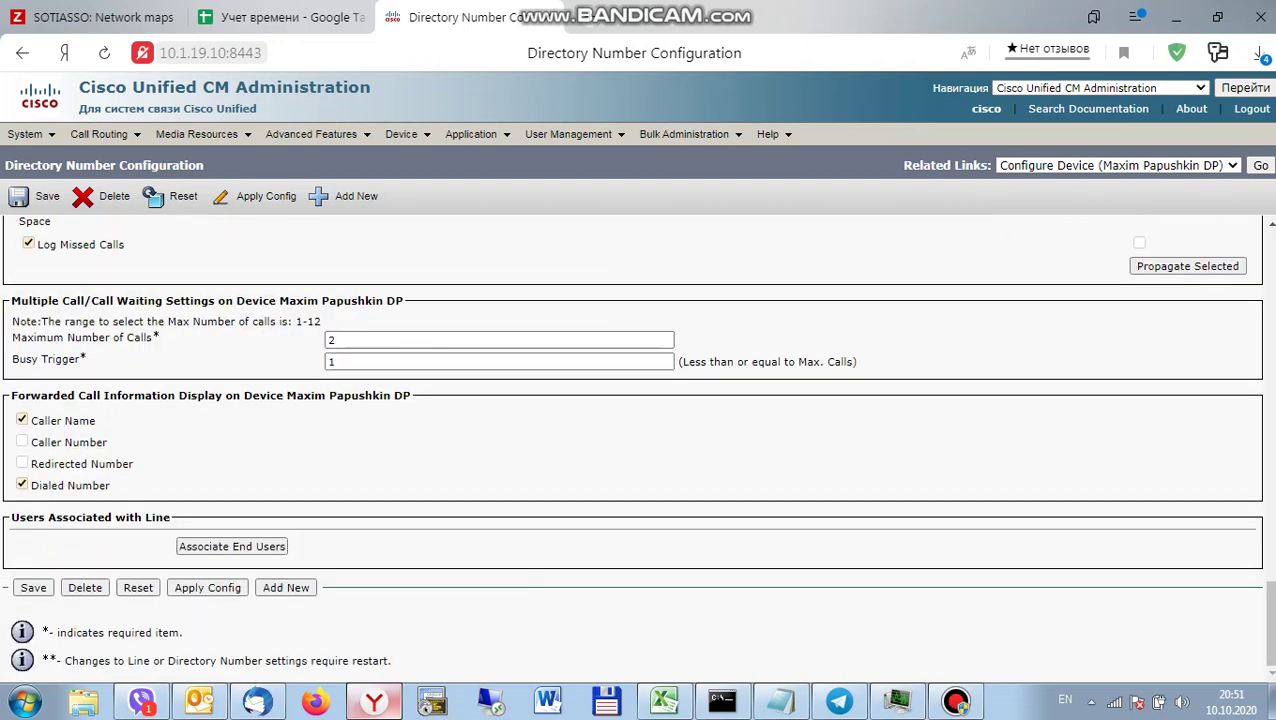
pyautogui.click(231, 546)
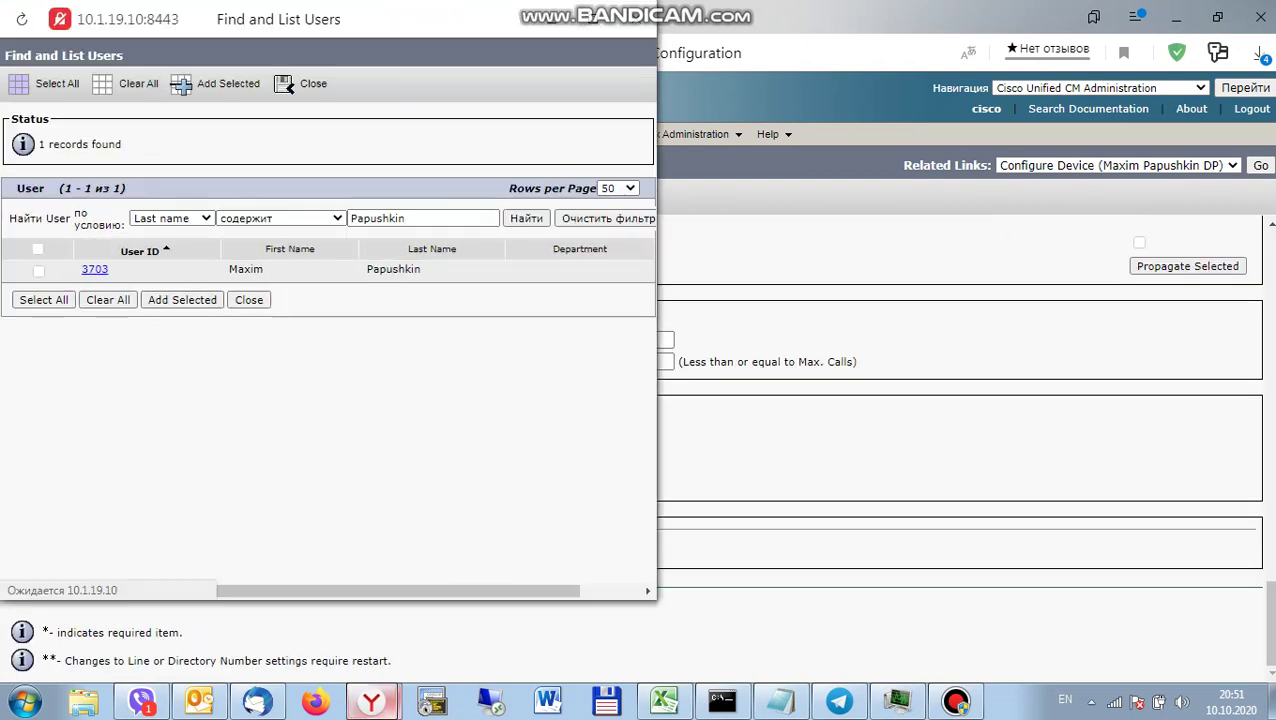
# Add the found end user to line 3263 and return to the DP device profile.
pyautogui.click(38, 270)
pyautogui.click(182, 300)
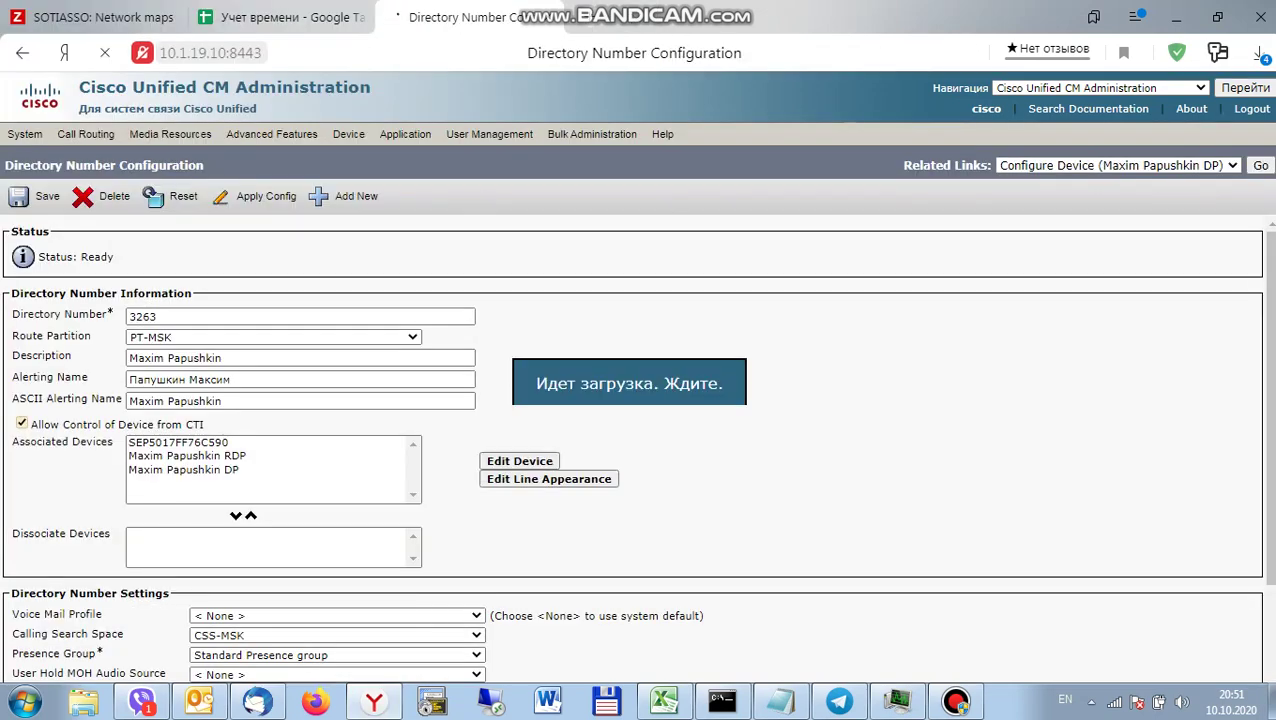
pyautogui.scroll(-10, 640, 440)
pyautogui.scroll(5, 640, 440)
pyautogui.scroll(1, 637, 447)
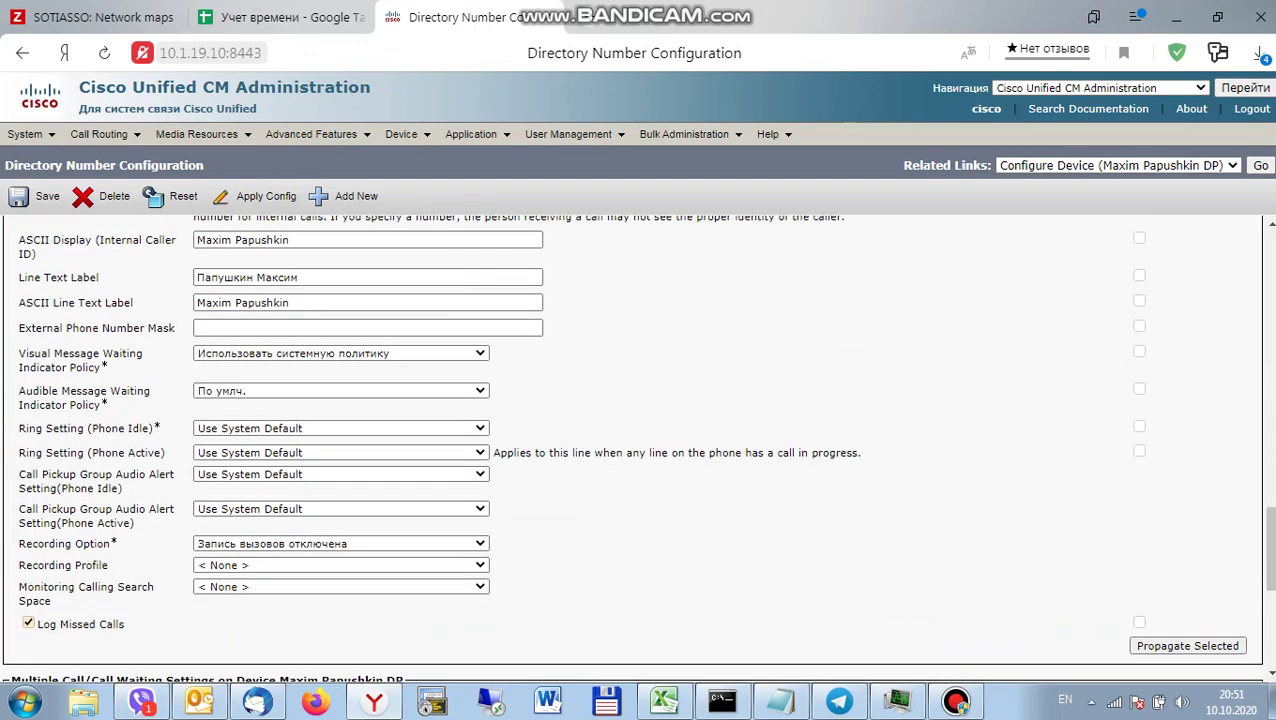
pyautogui.scroll(15, 637, 447)
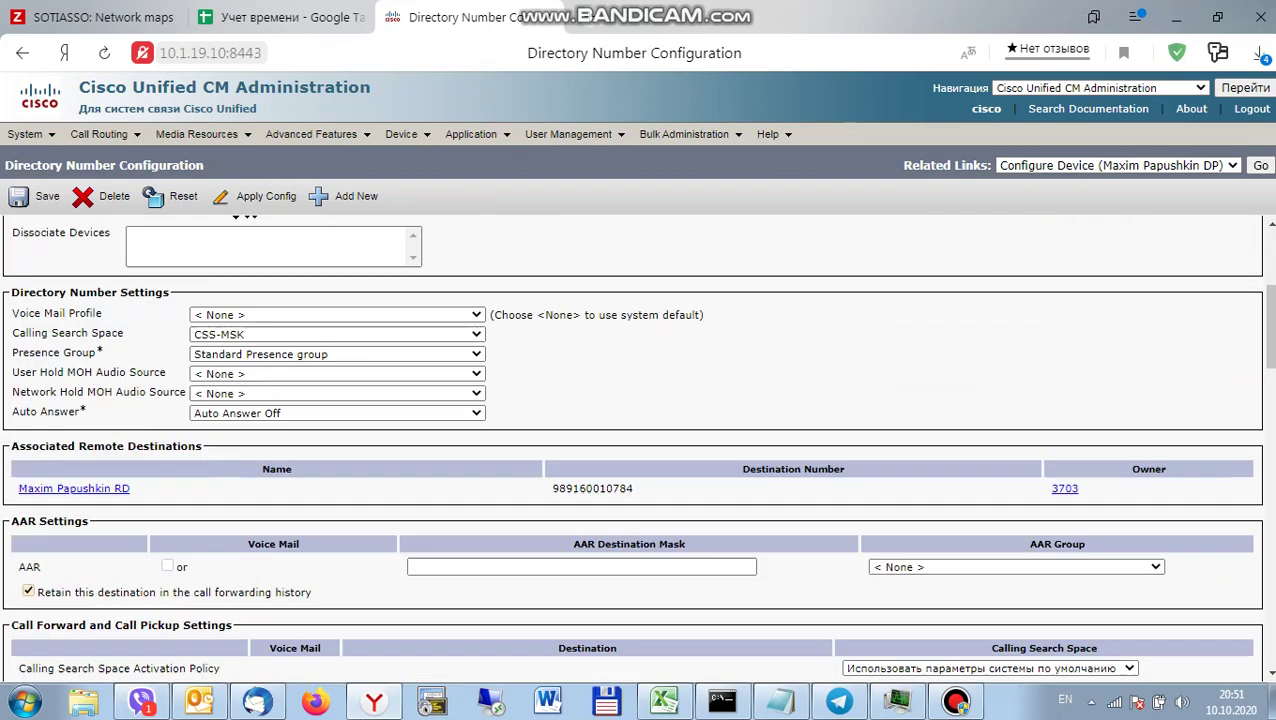
pyautogui.scroll(3, 637, 447)
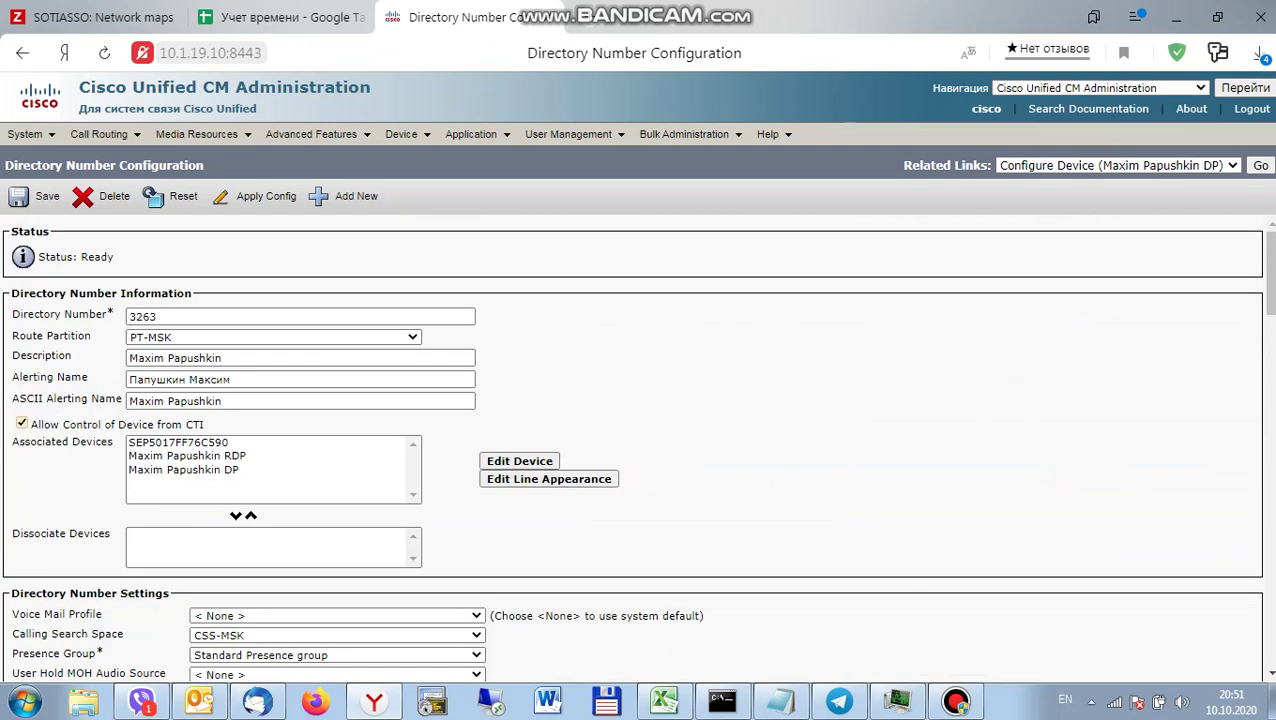
pyautogui.click(1260, 165)
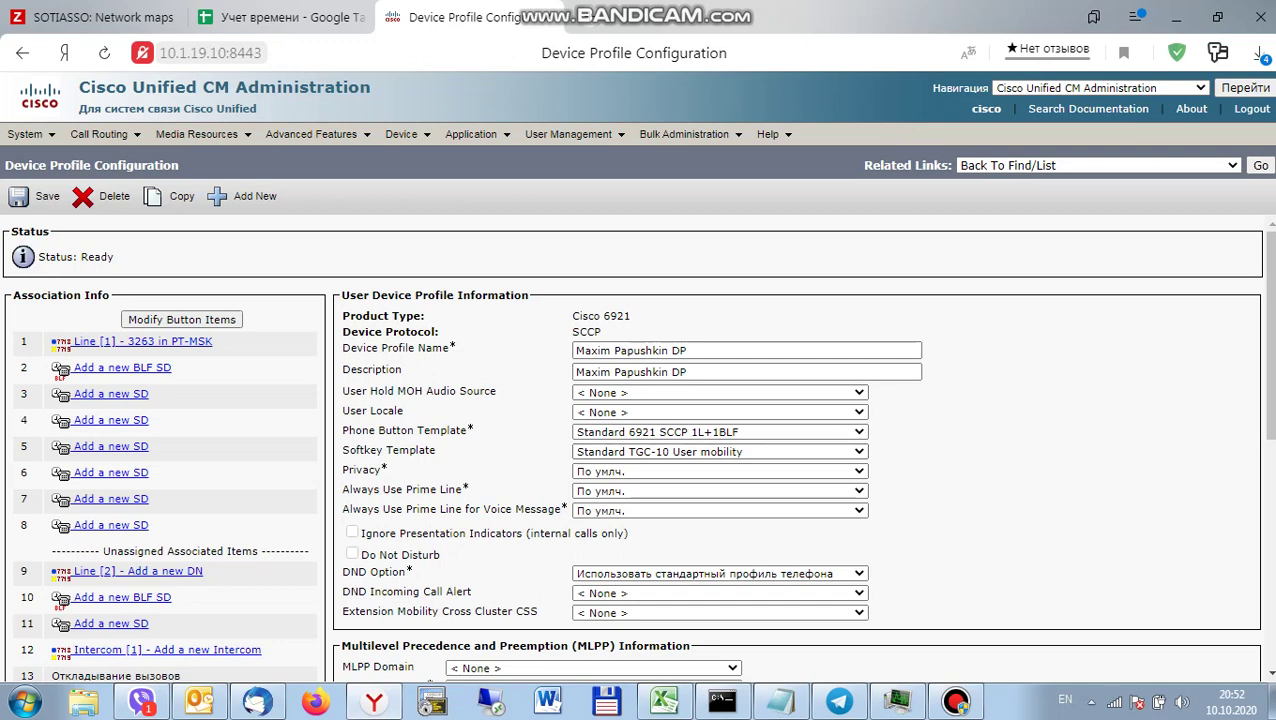
# Subscribe the DP profile to Cisco Extension Mobility through Subscribe/Unsubscribe Services, then close the popup.
pyautogui.hotkey('alt', 'Down')
pyautogui.press('Down')
pyautogui.press('Down')
pyautogui.press('Down')
pyautogui.press('Down')
pyautogui.press('Down')
pyautogui.press('Down')
pyautogui.press('Down')
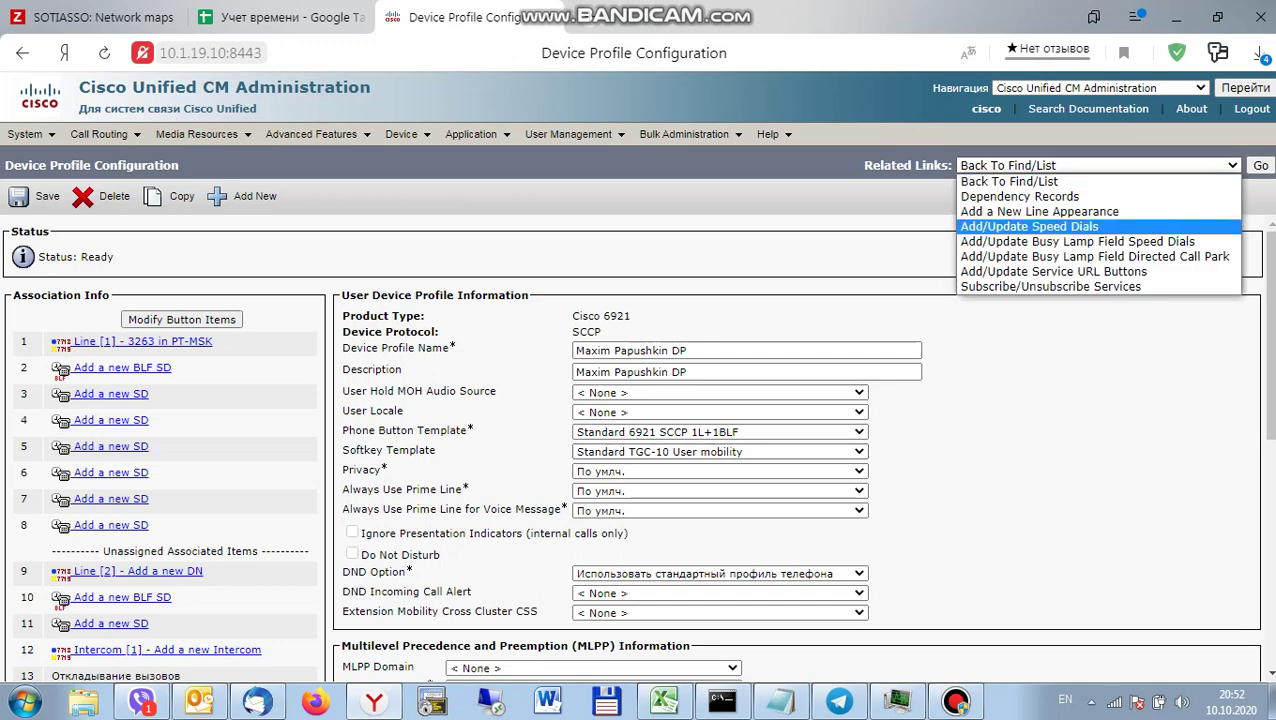
pyautogui.press('Return')
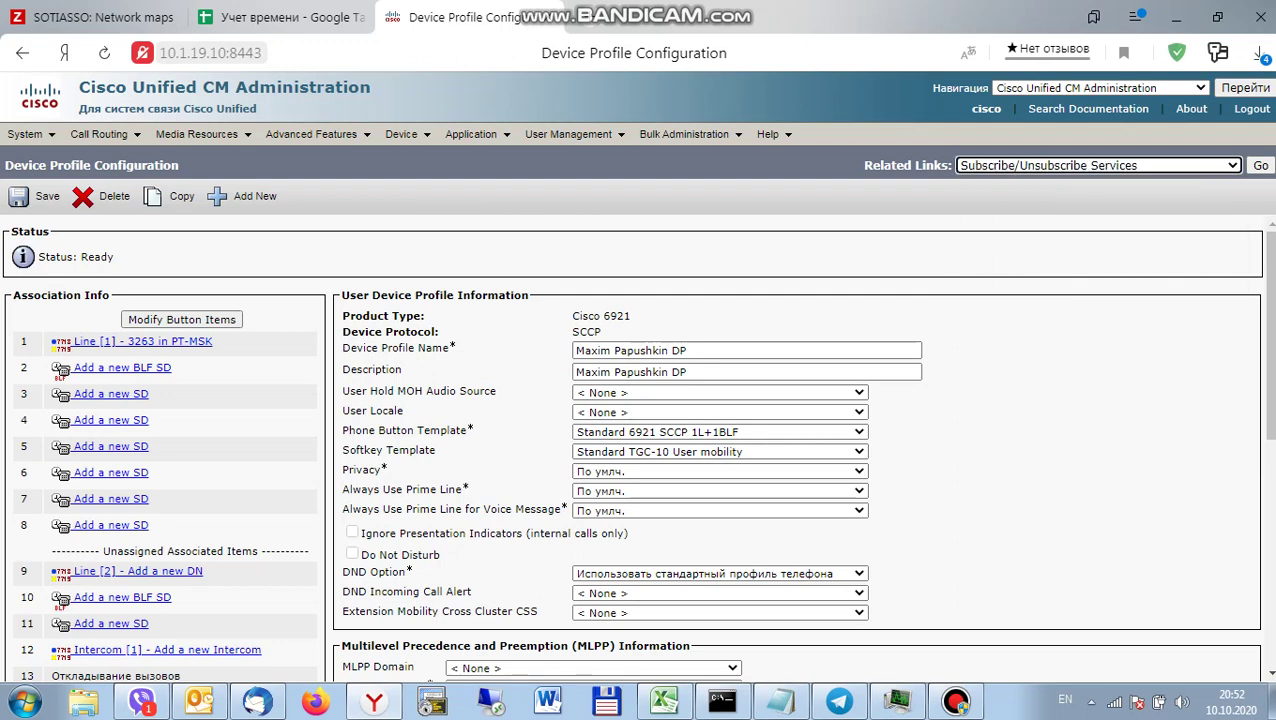
pyautogui.press('Tab')
pyautogui.press('Return')
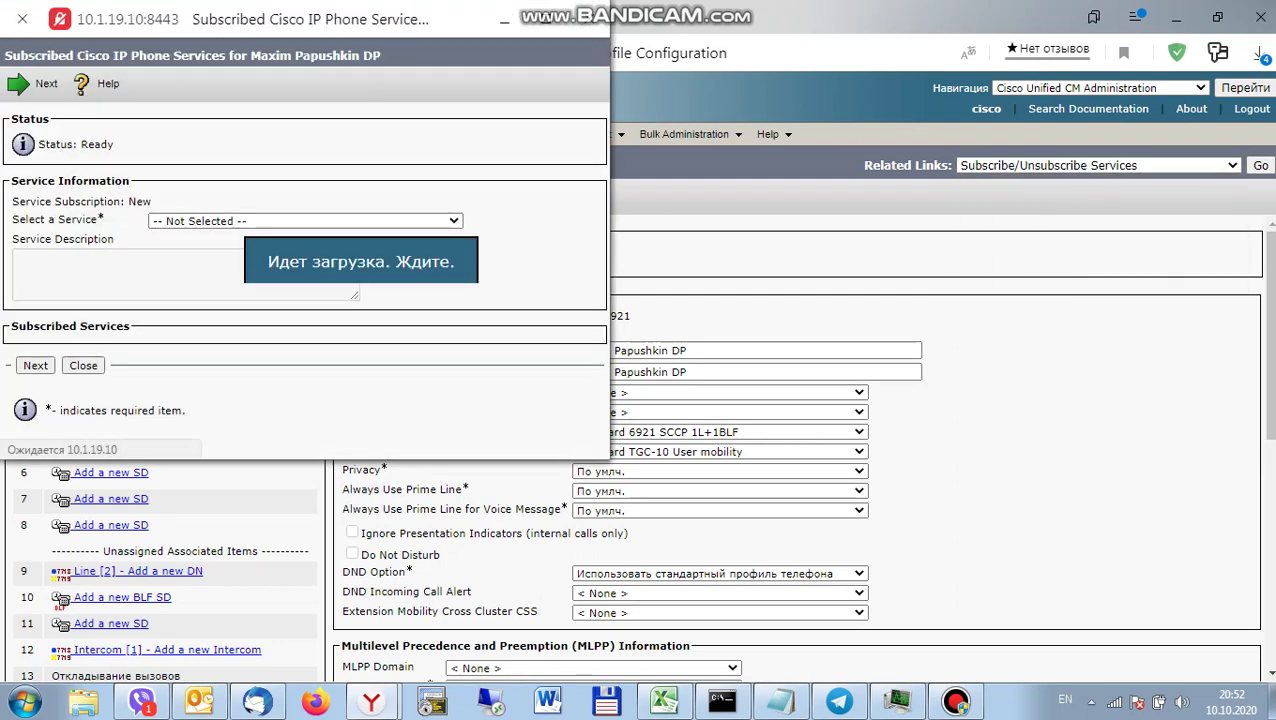
pyautogui.hotkey('alt', 'Down')
pyautogui.press('Down')
pyautogui.press('Down')
pyautogui.press('Down')
pyautogui.press('Down')
pyautogui.press('Down')
pyautogui.press('Down')
pyautogui.press('Down')
pyautogui.press('Down')
pyautogui.press('Down')
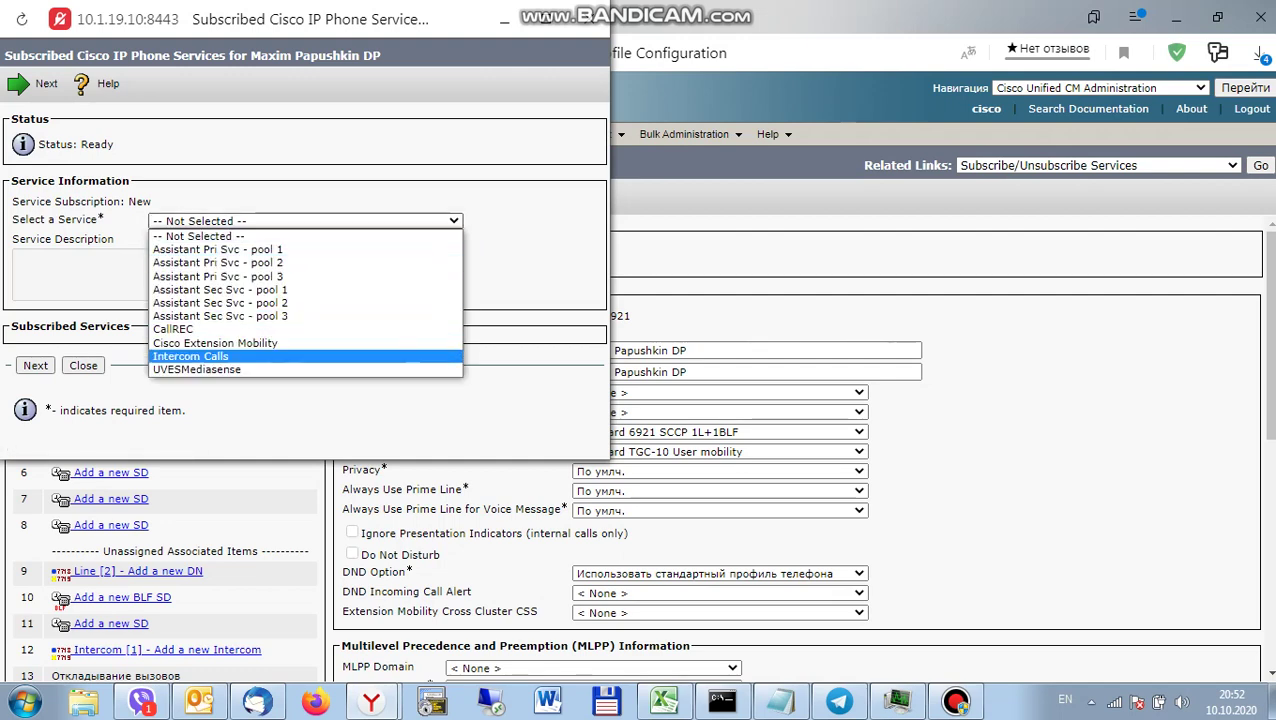
pyautogui.press('Up')
pyautogui.press('Return')
pyautogui.press('Tab')
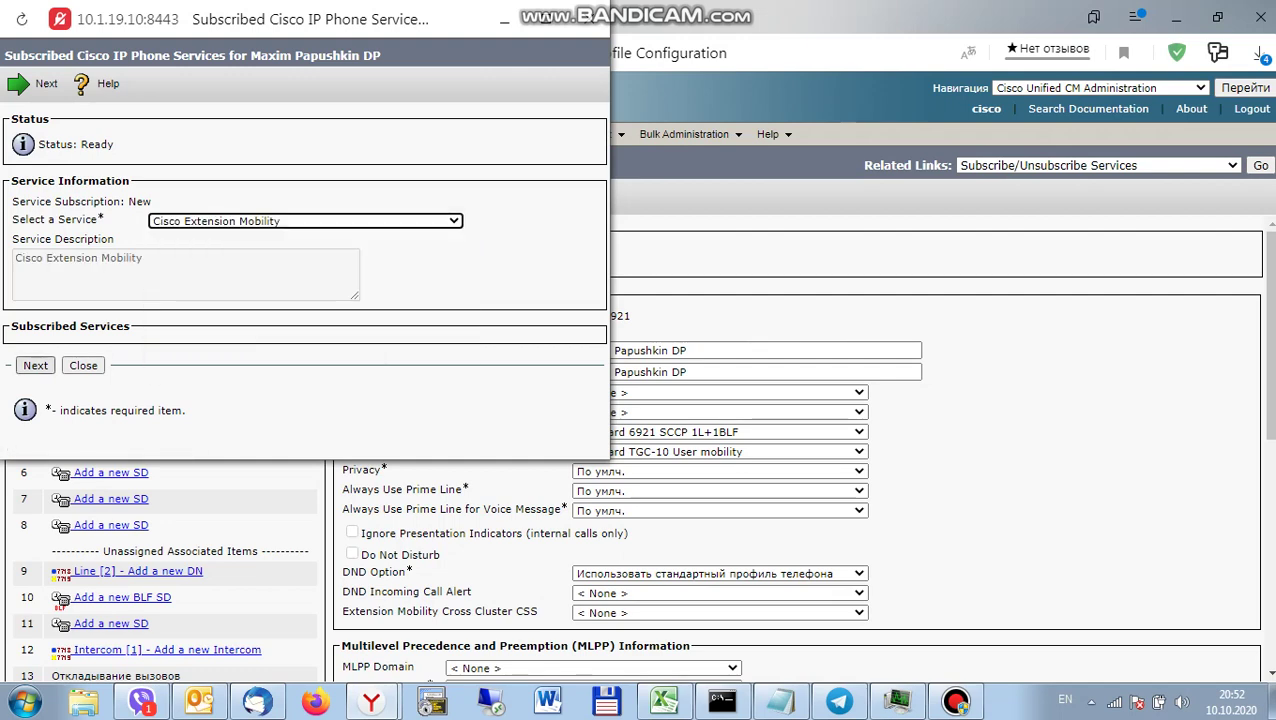
pyautogui.press('Return')
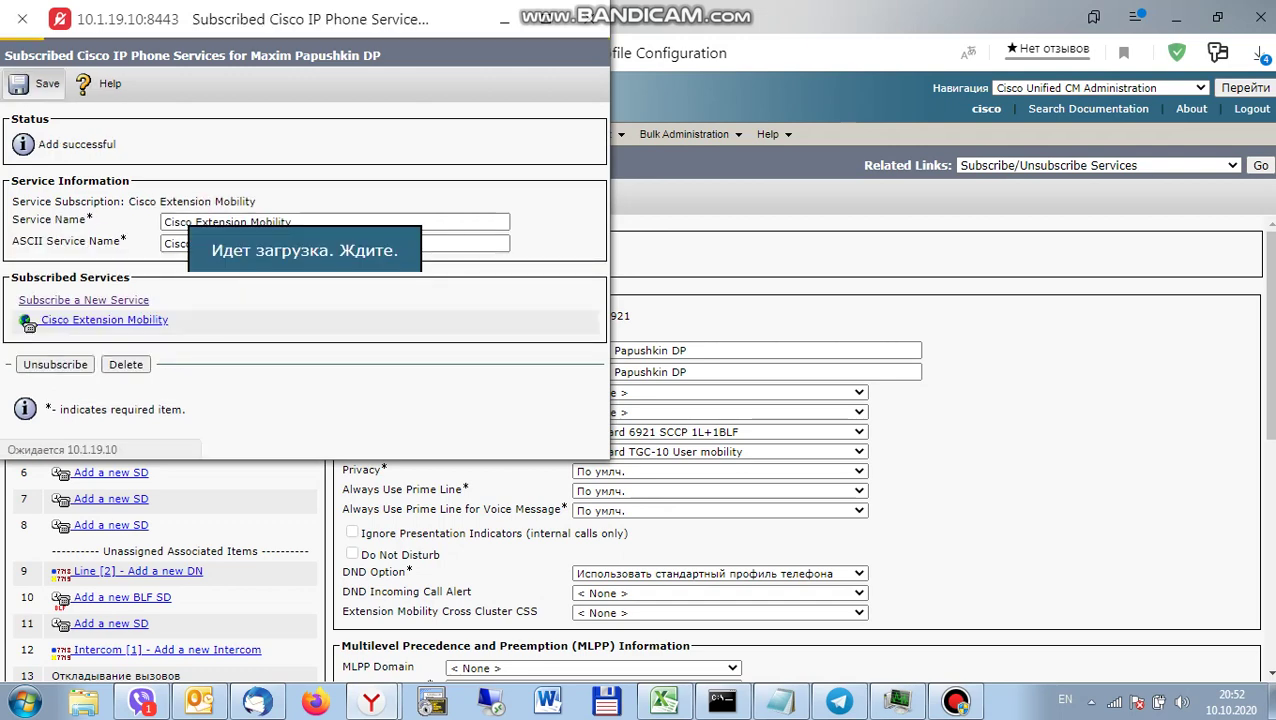
pyautogui.hotkey('ctrl', 'w')
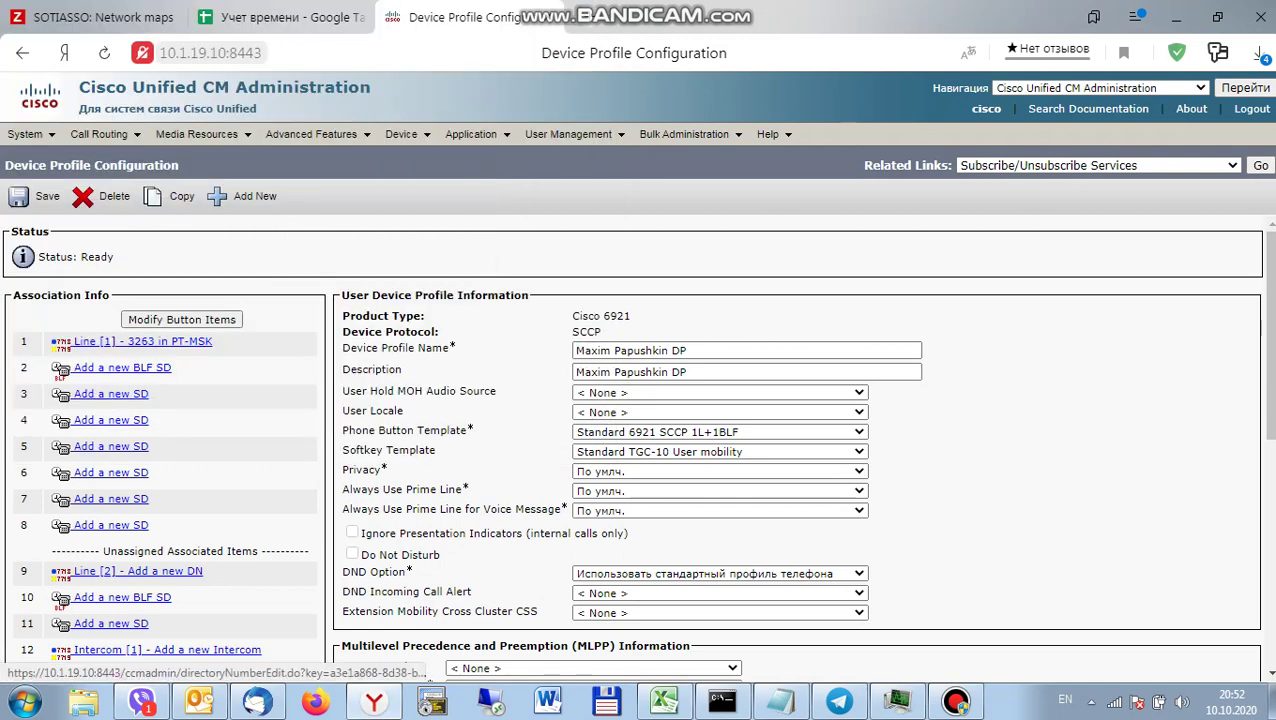
# Copy MAC address 5017FF76C590 from the 3263 desk phone and switch to the Учет времени spreadsheet.
pyautogui.click(141, 341)
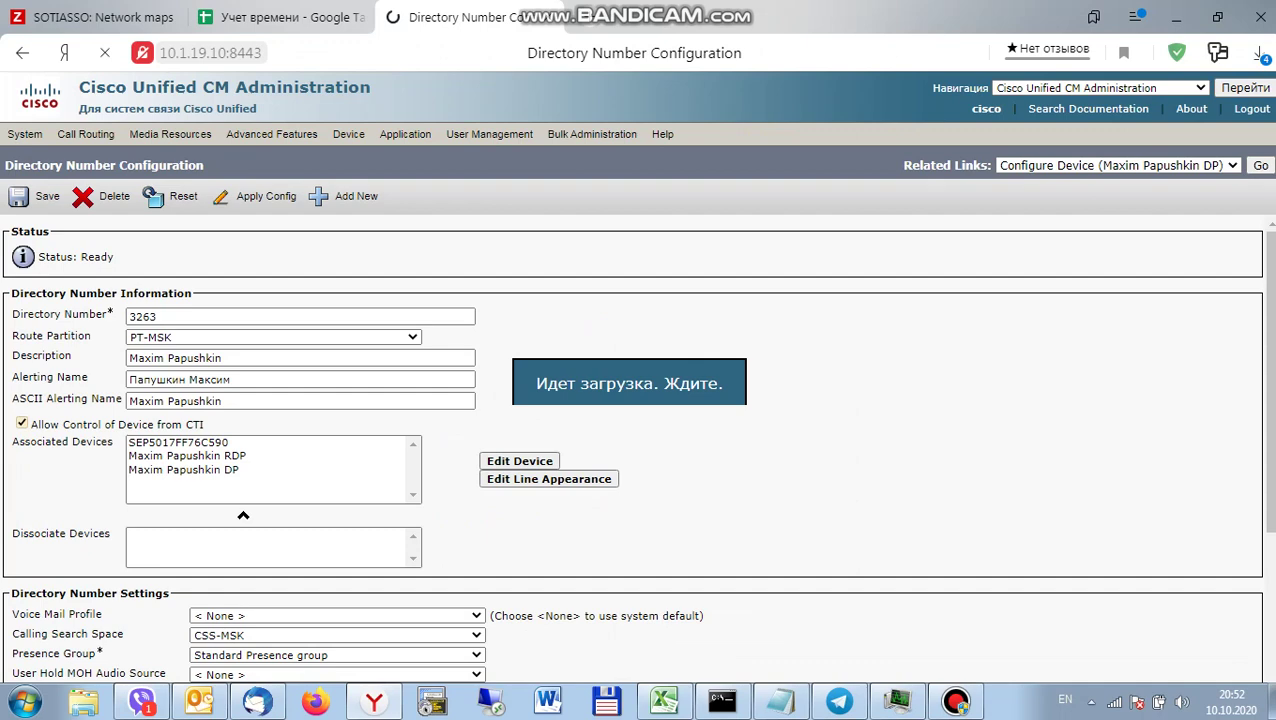
pyautogui.click(519, 461)
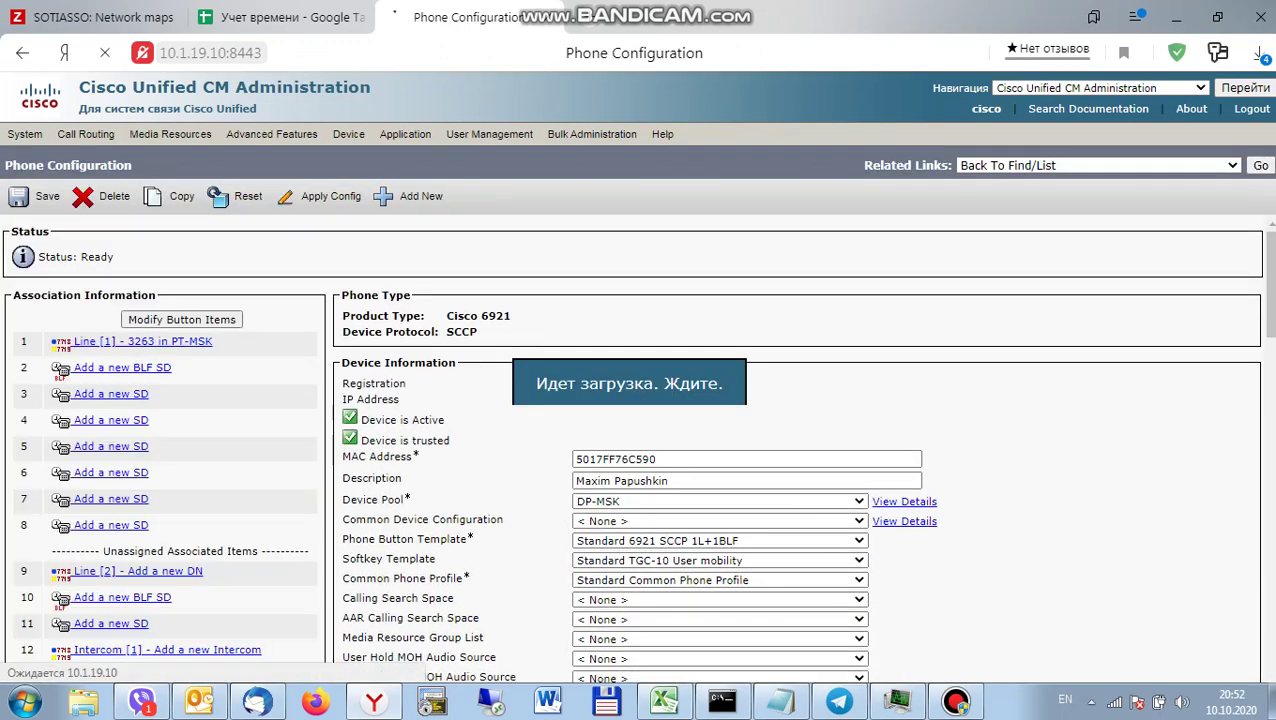
pyautogui.doubleClick(615, 459)
pyautogui.hotkey('ctrl', 'c')
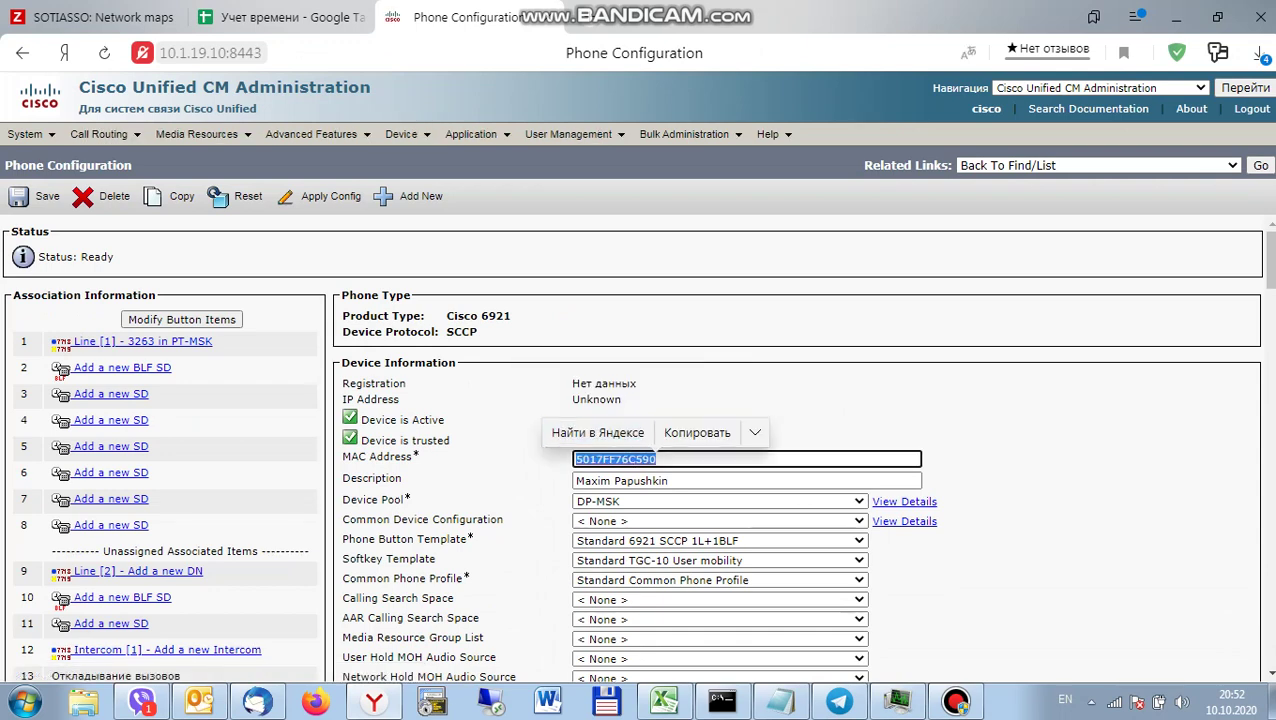
pyautogui.click(280, 17)
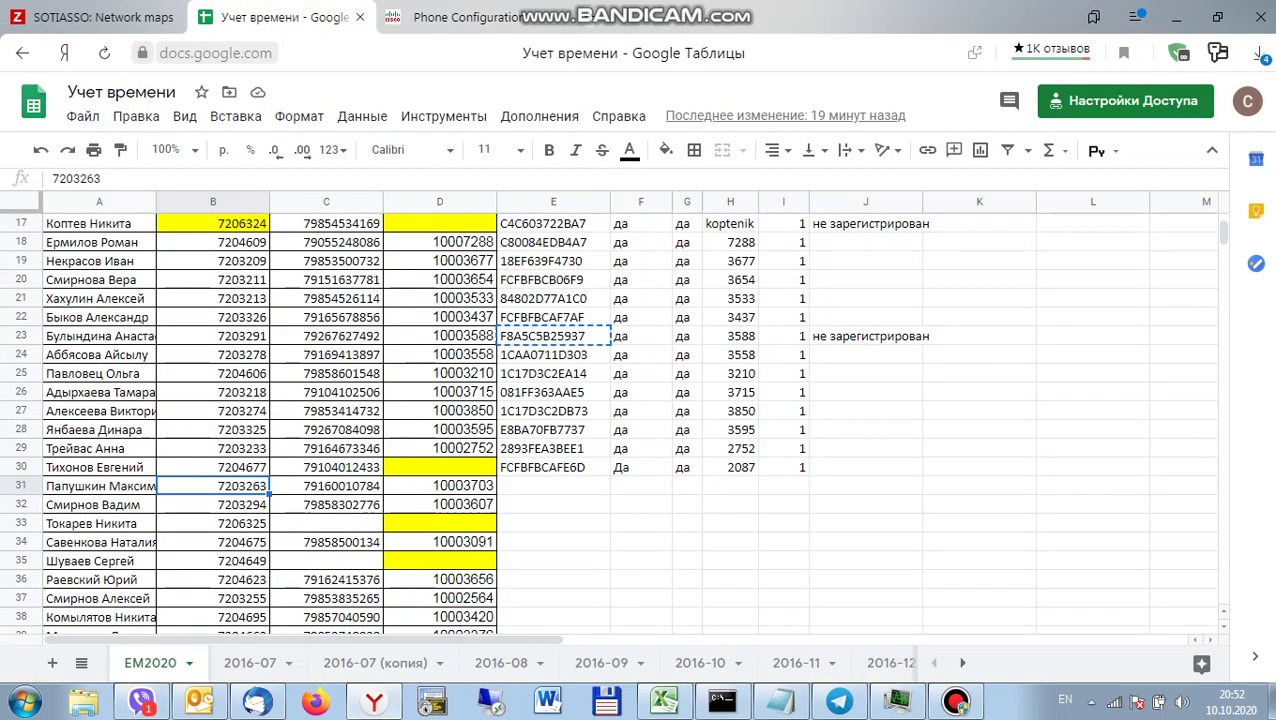
# Paste the MAC address 5017FF76C590 into cell E31, then return to Phone Configuration.
pyautogui.click(553, 486)
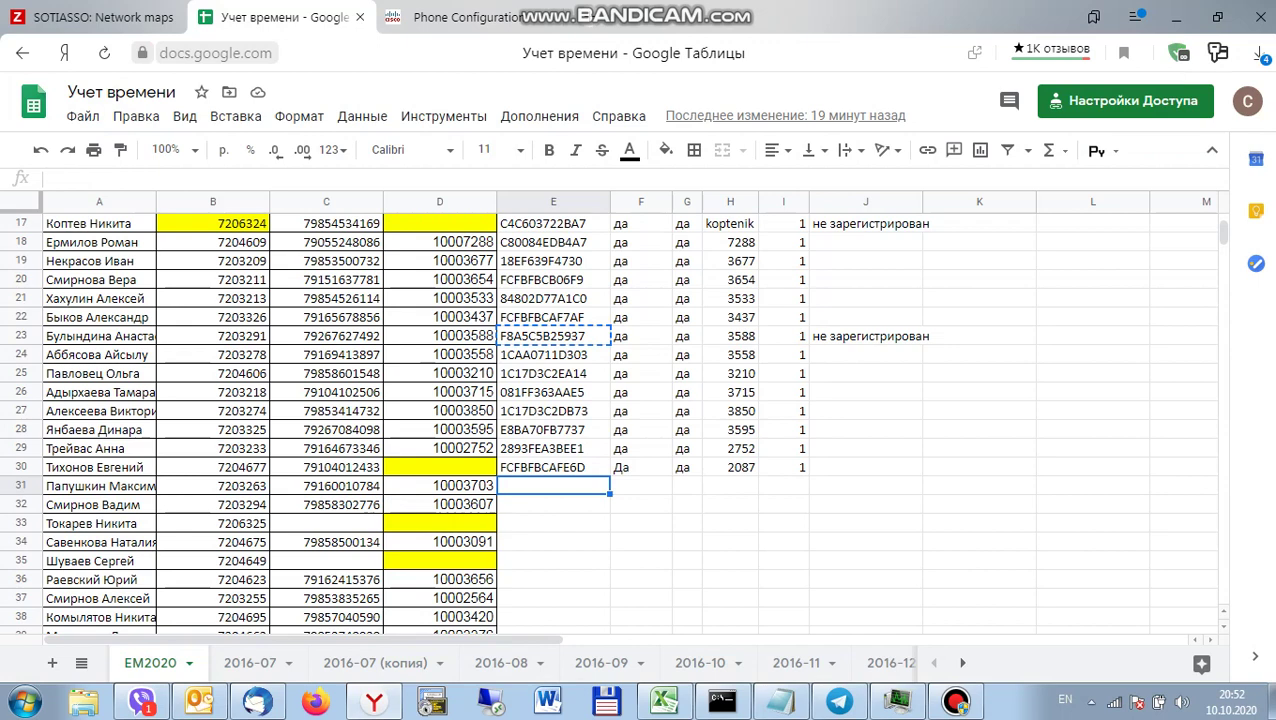
pyautogui.hotkey('ctrl', 'v')
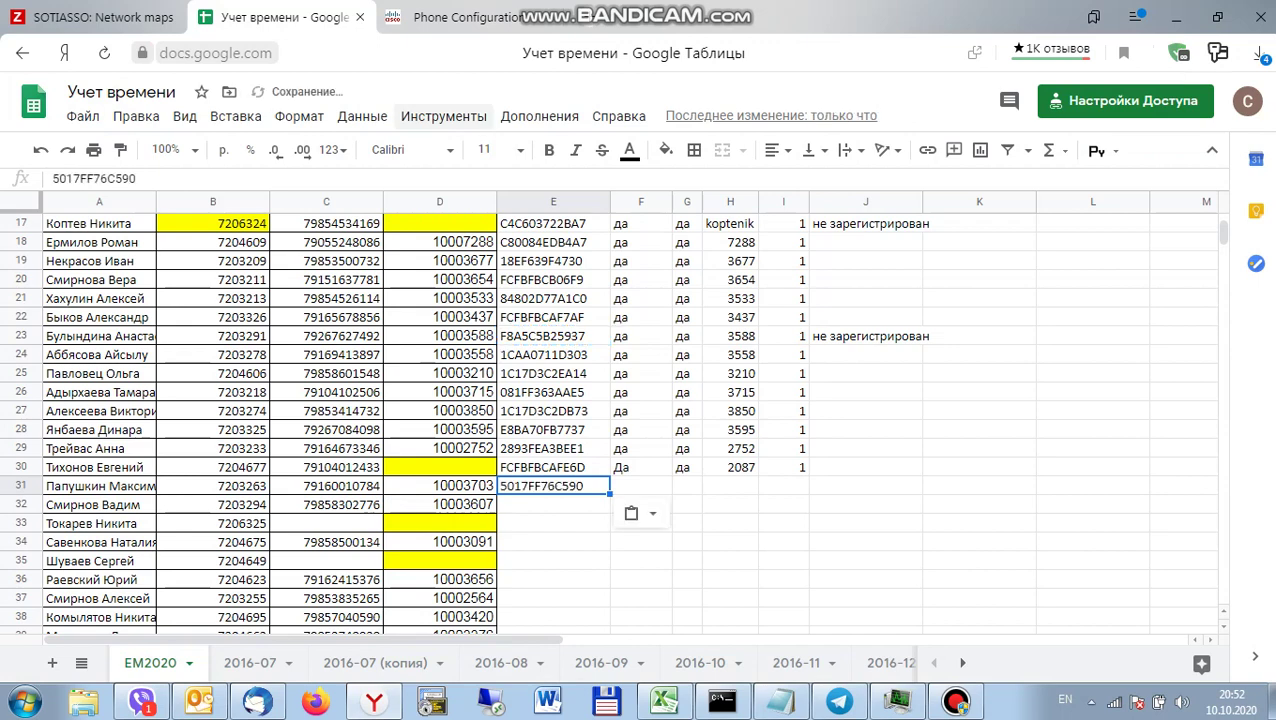
pyautogui.click(450, 17)
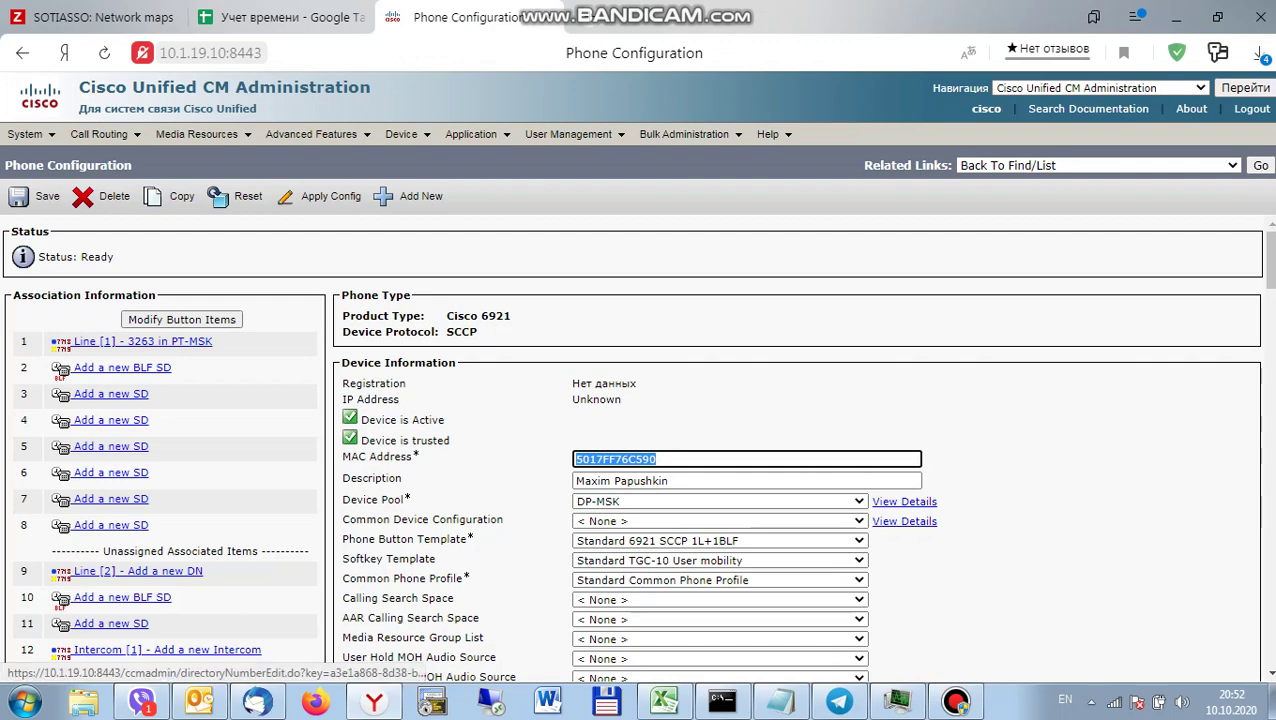
# Review the phone's Extension Information for line 3263 and go to the End User list under User Management.
pyautogui.scroll(-8, 640, 440)
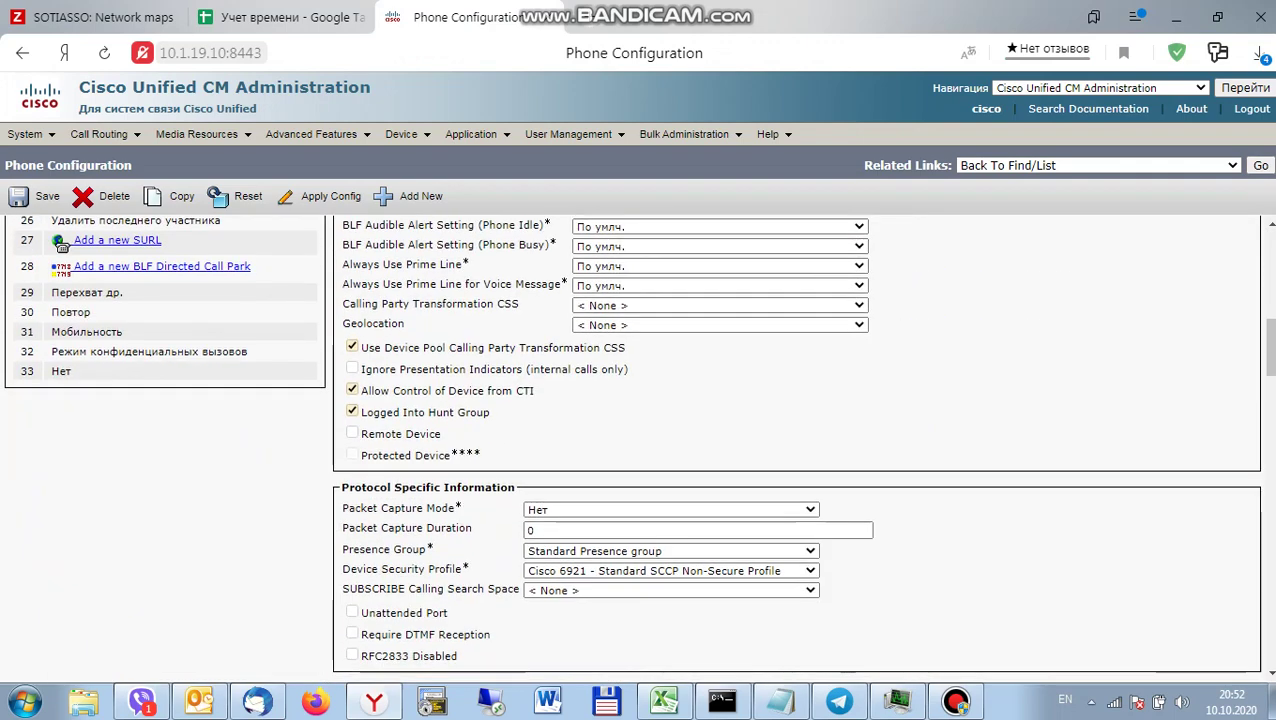
pyautogui.scroll(-10, 796, 440)
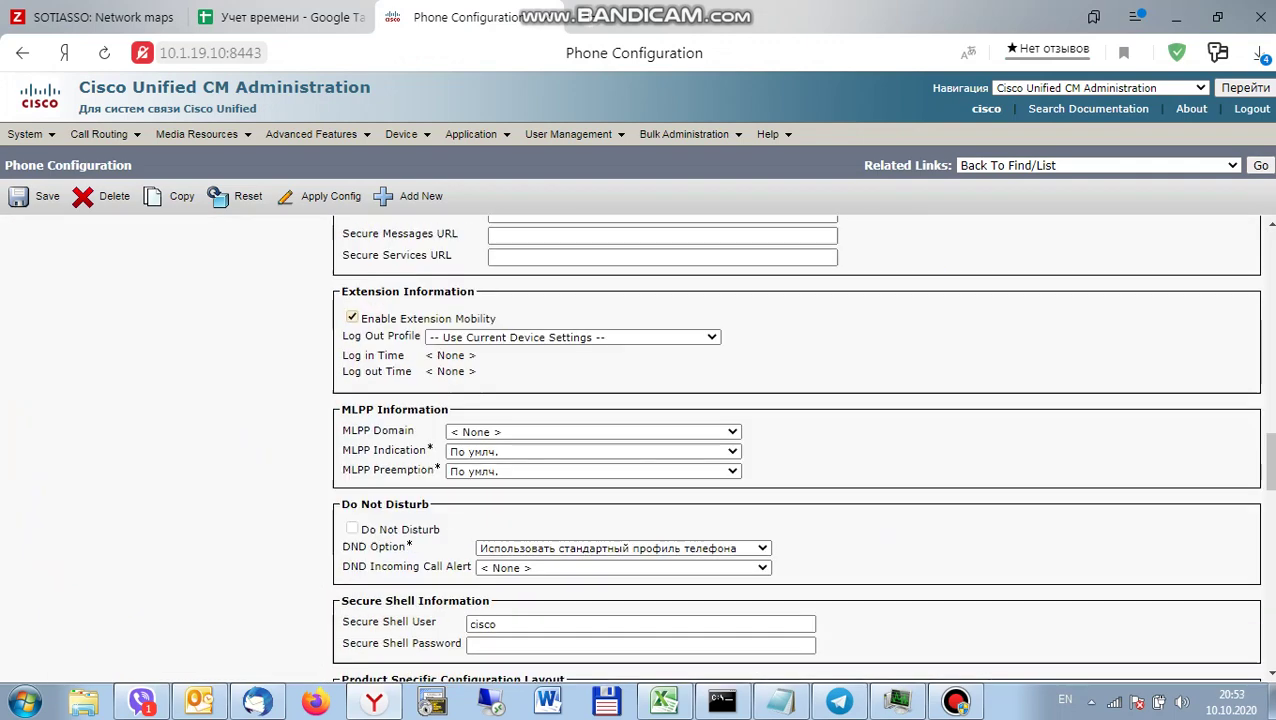
pyautogui.scroll(15, 796, 440)
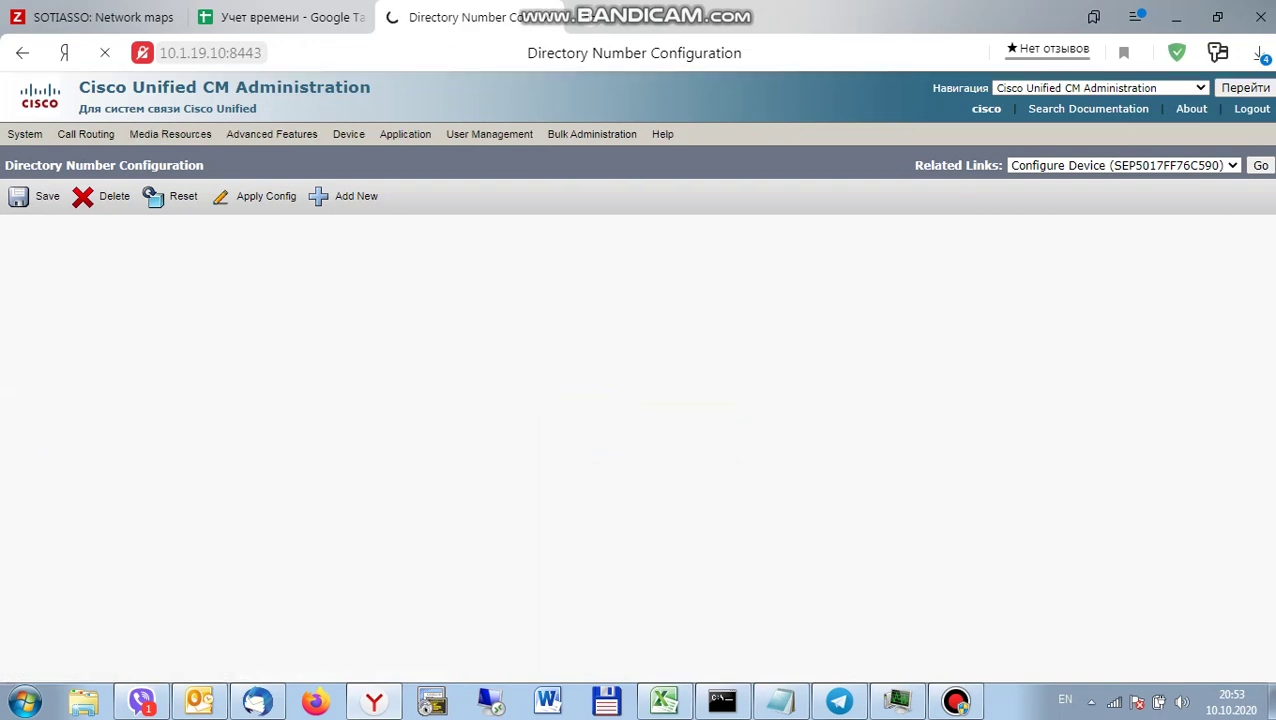
pyautogui.moveTo(612, 134)
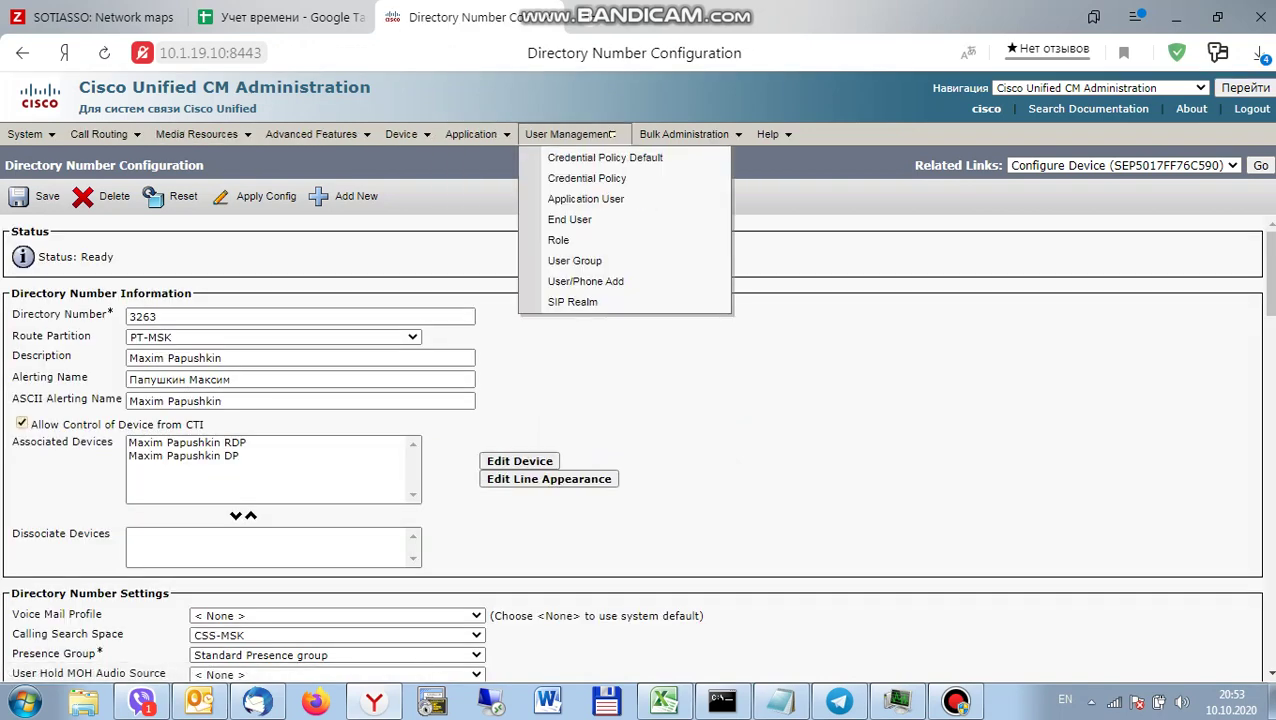
pyautogui.click(570, 219)
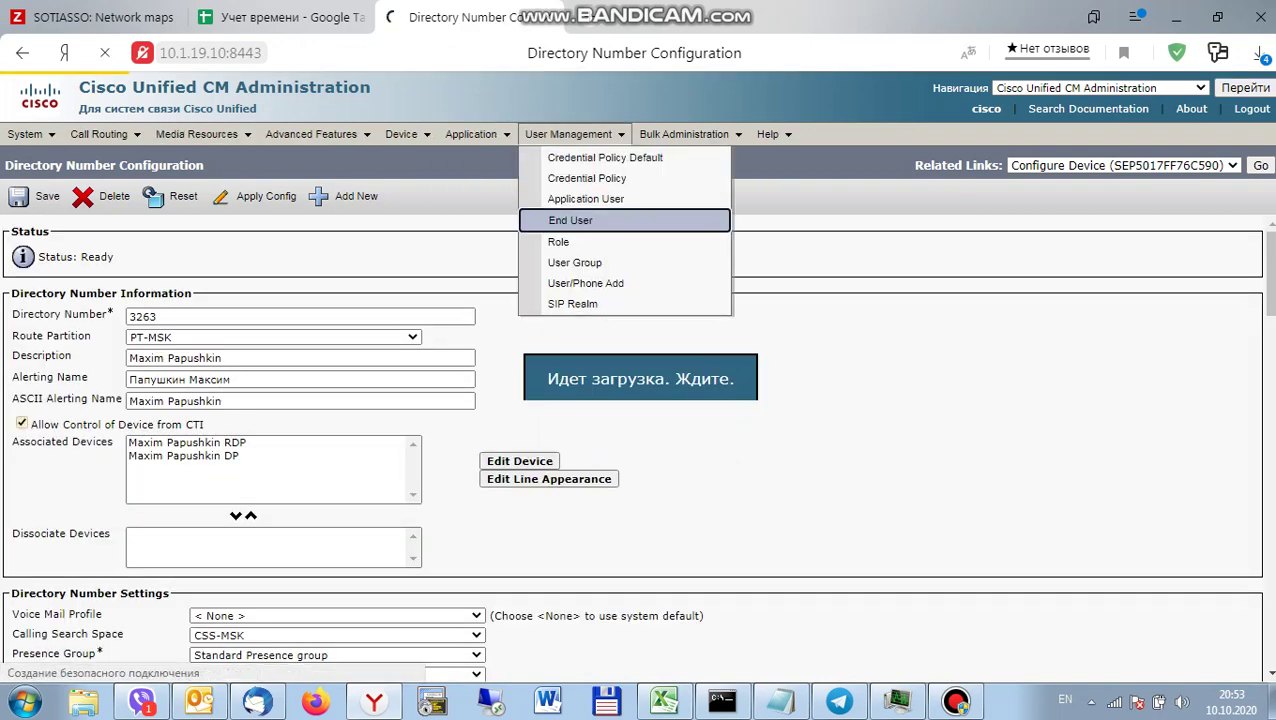